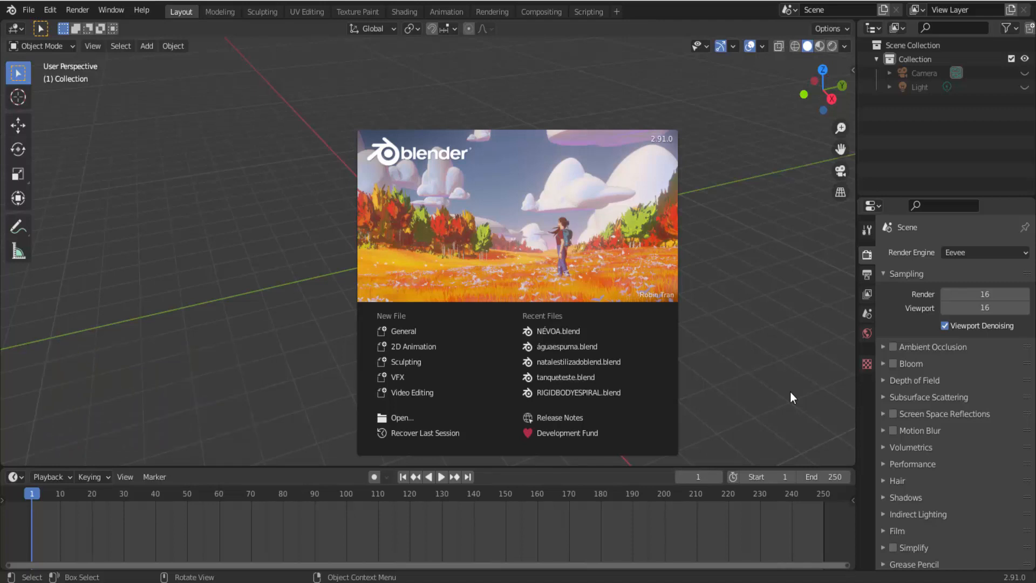
# Step: Dismiss the splash screen and add a plane mesh at the scene origin
pyautogui.click(789, 392)
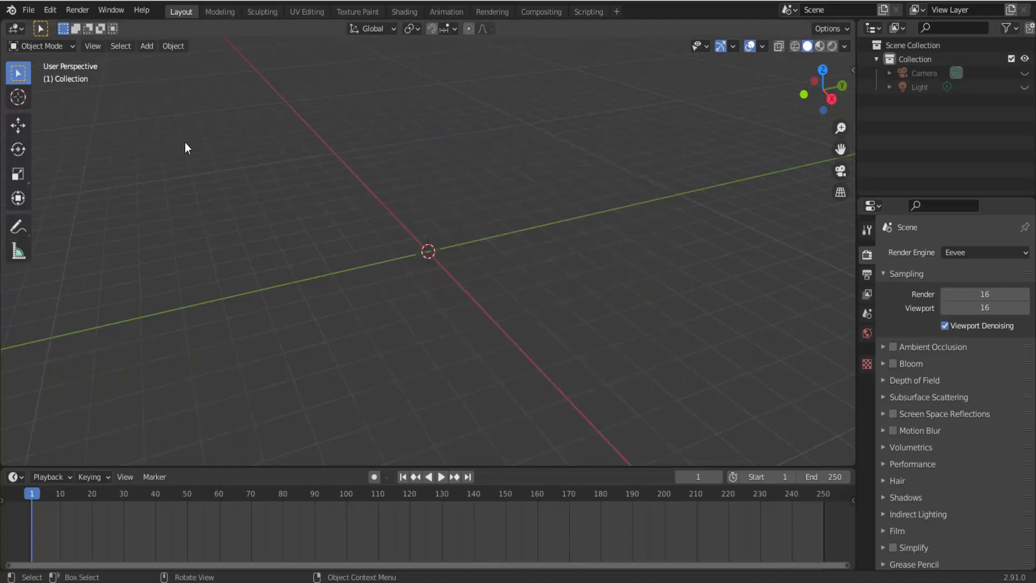
pyautogui.click(148, 50)
pyautogui.moveTo(193, 62)
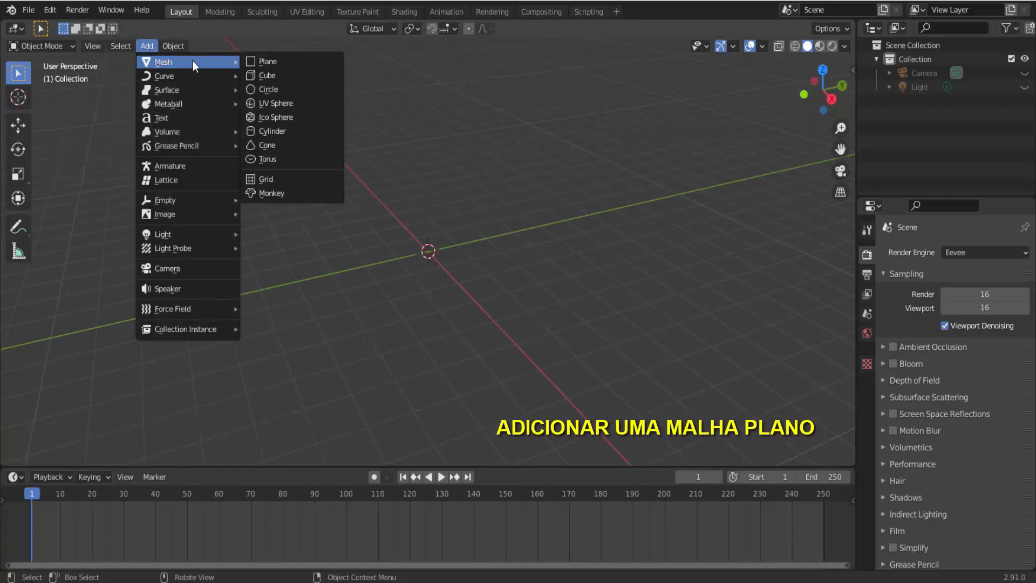
pyautogui.click(264, 63)
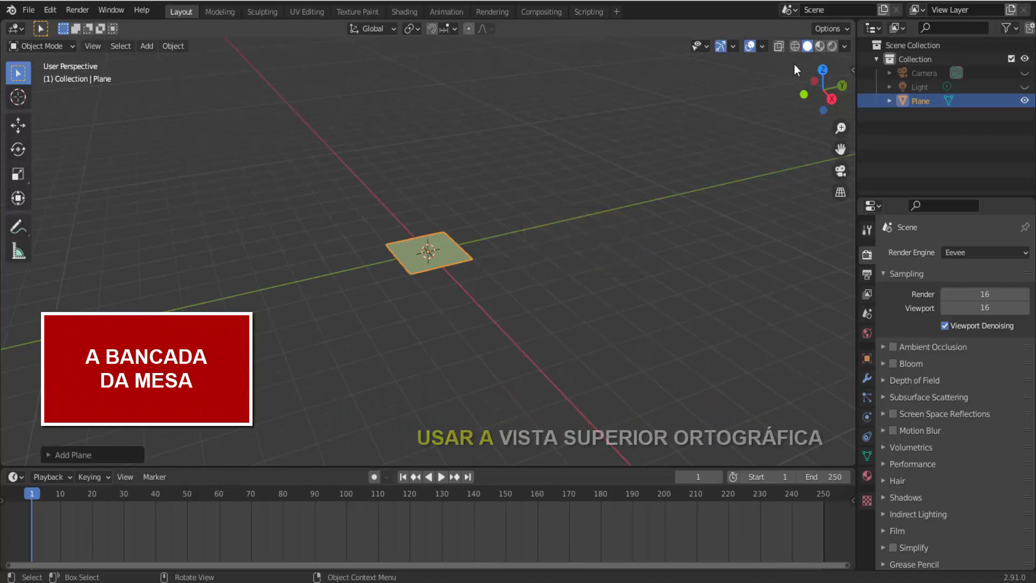
# Step: In top orthographic view, scale the plane by 3 along X and by 2 along Y
pyautogui.click(823, 70)
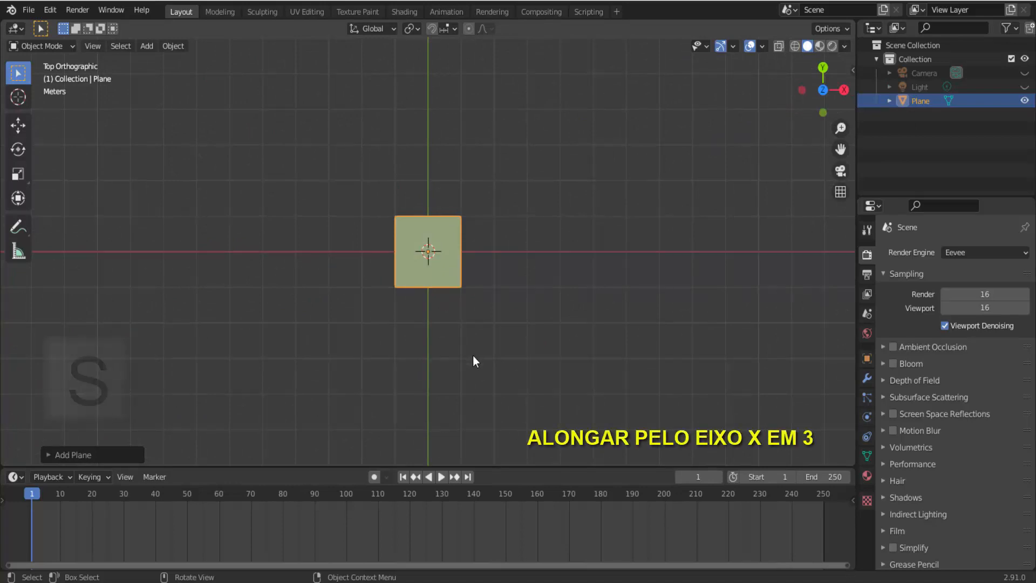
pyautogui.press('s')
pyautogui.press('x')
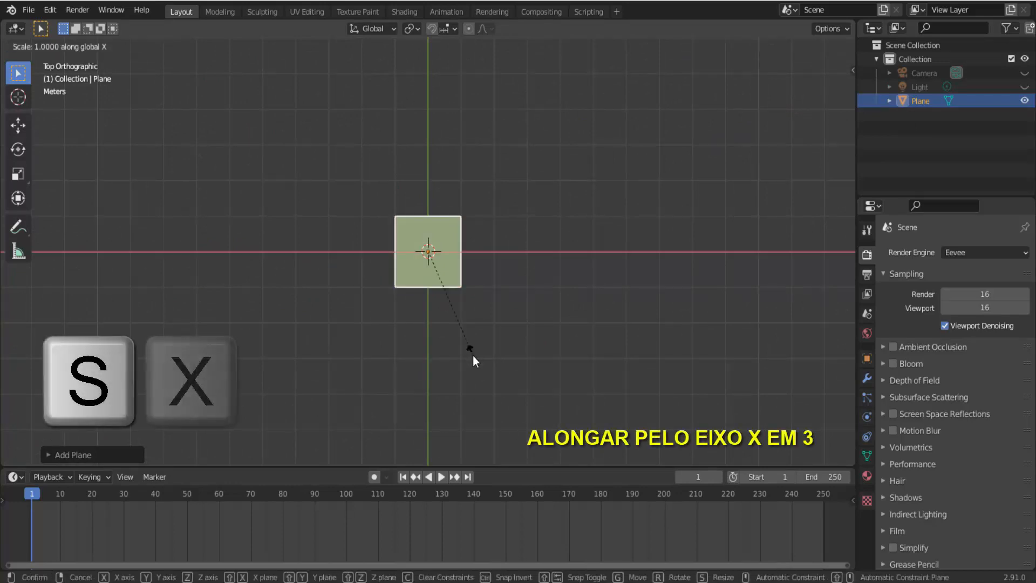
pyautogui.press('3')
pyautogui.press('Return')
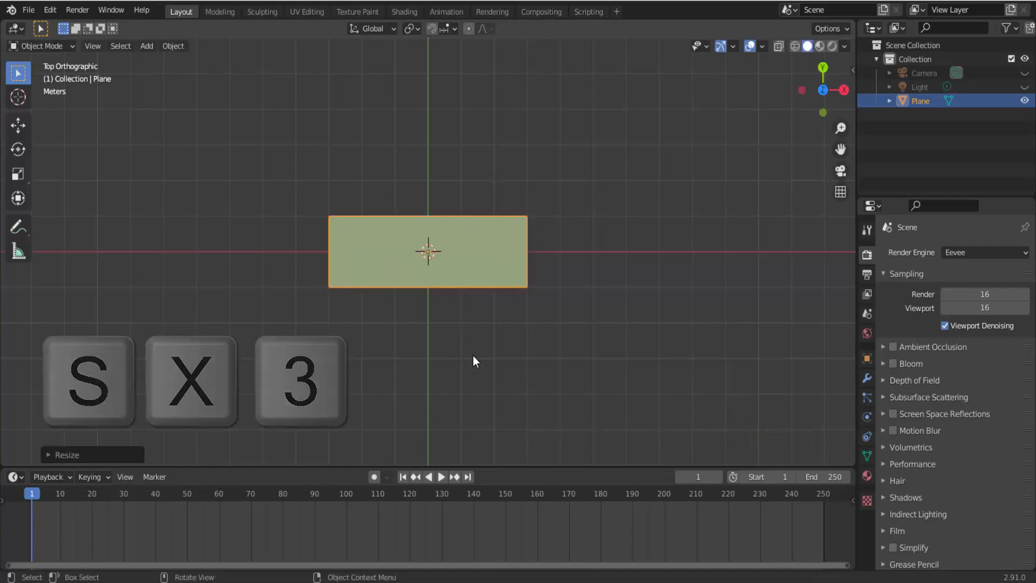
pyautogui.press('s')
pyautogui.press('y')
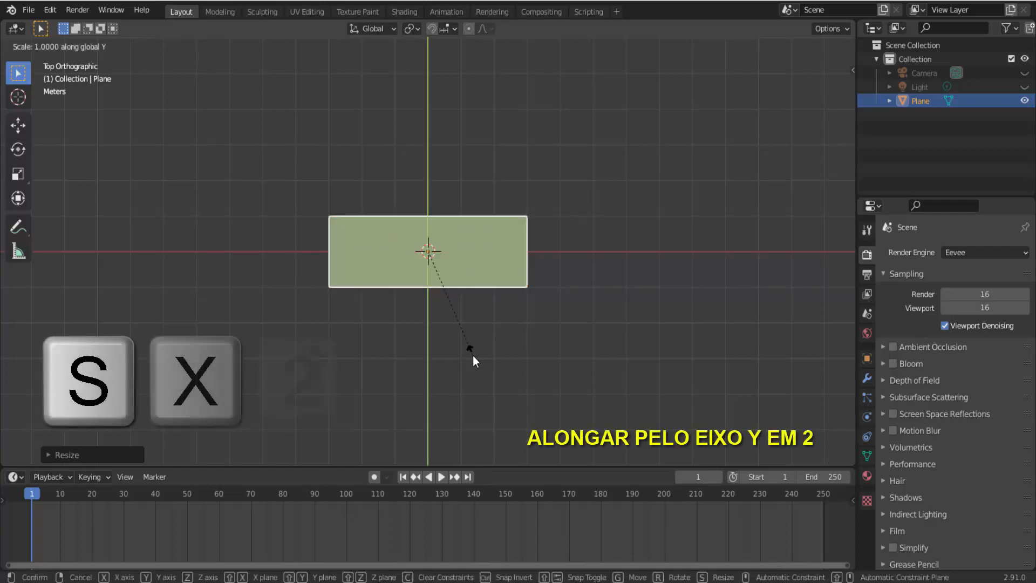
pyautogui.press('2')
pyautogui.press('Return')
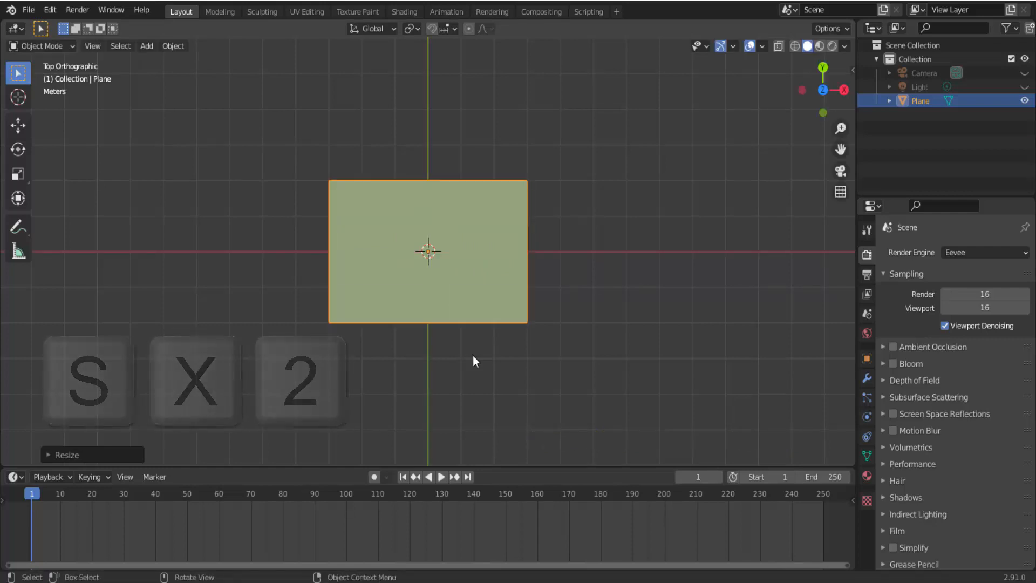
# Step: Enter Edit Mode on the plane and switch the viewport to wireframe shading
pyautogui.scroll(3, 473, 356)
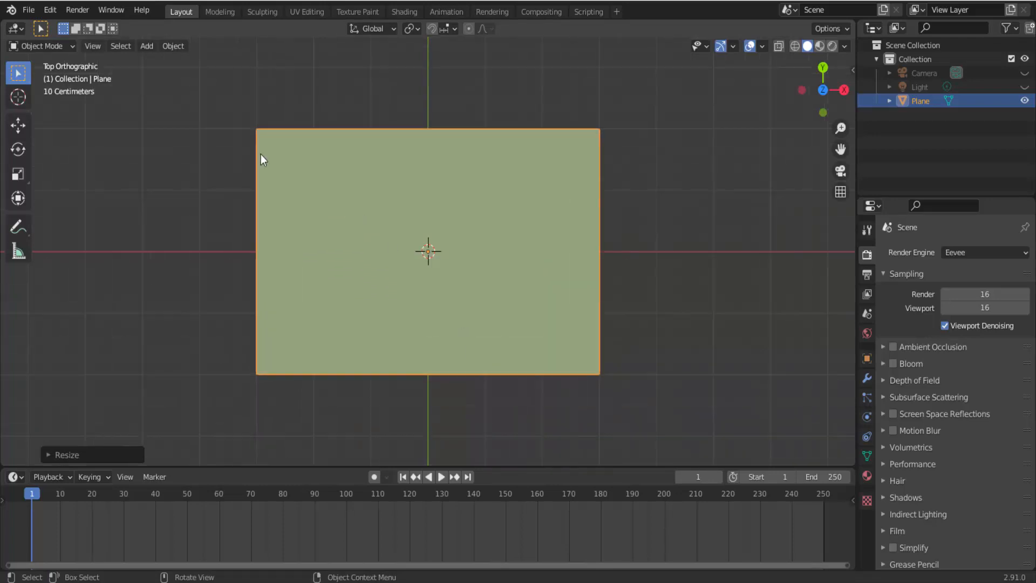
pyautogui.click(50, 47)
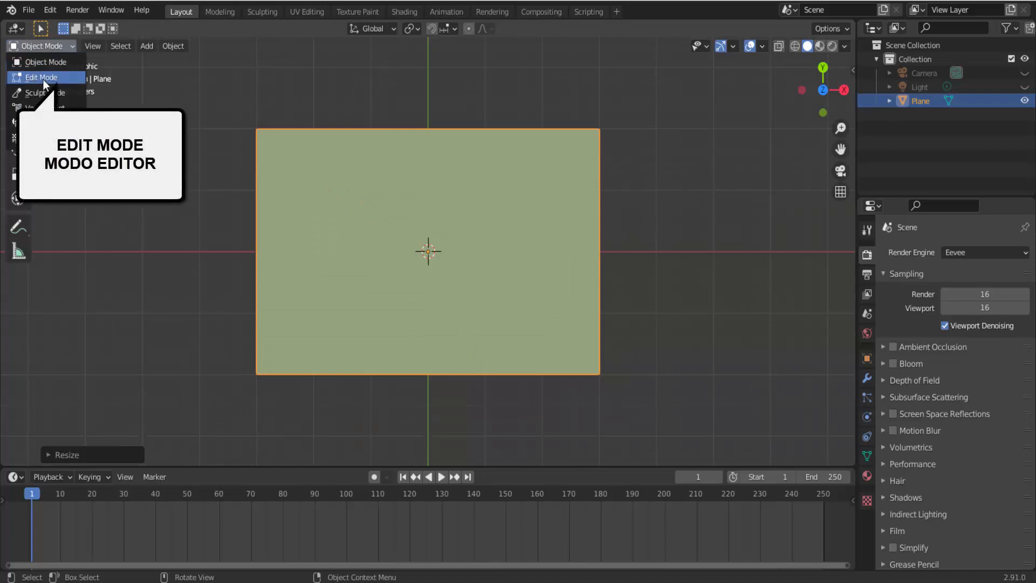
pyautogui.click(43, 79)
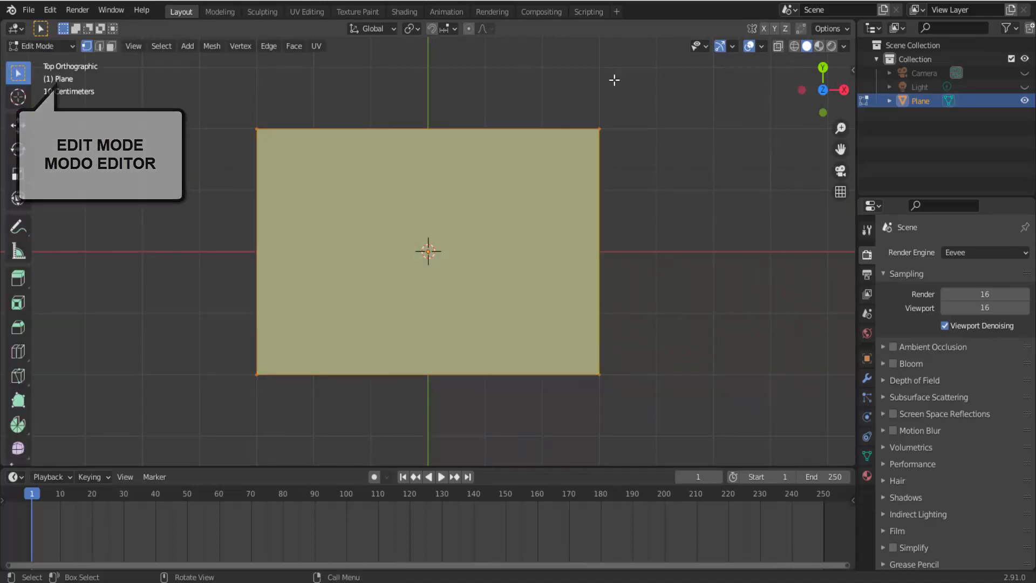
pyautogui.click(794, 47)
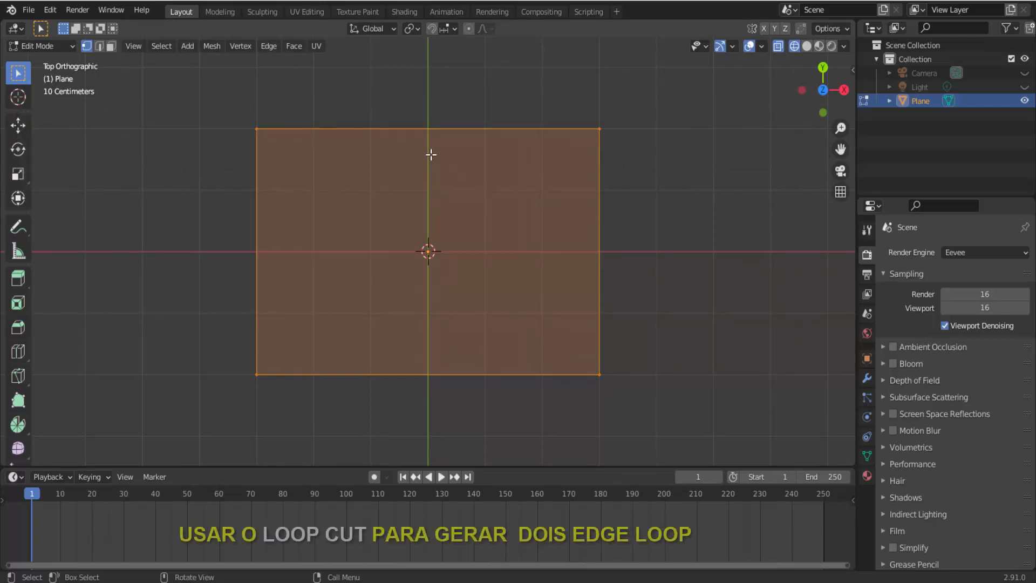
# Step: Loop cut the plane with two edge loops parallel to Y and scale them apart along X by about 2.88, near the side edges
pyautogui.hotkey('ctrl', 'r')
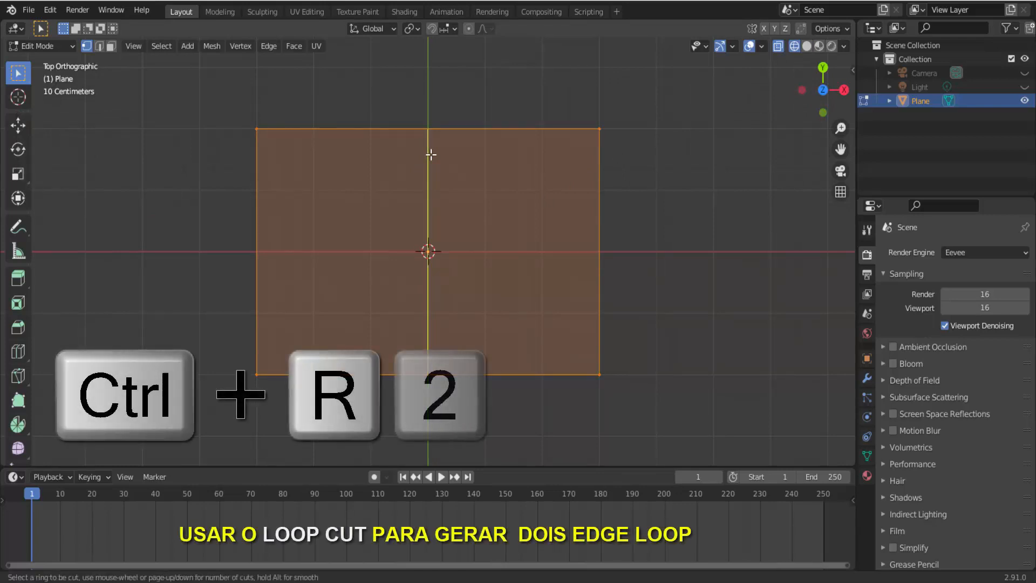
pyautogui.press('2')
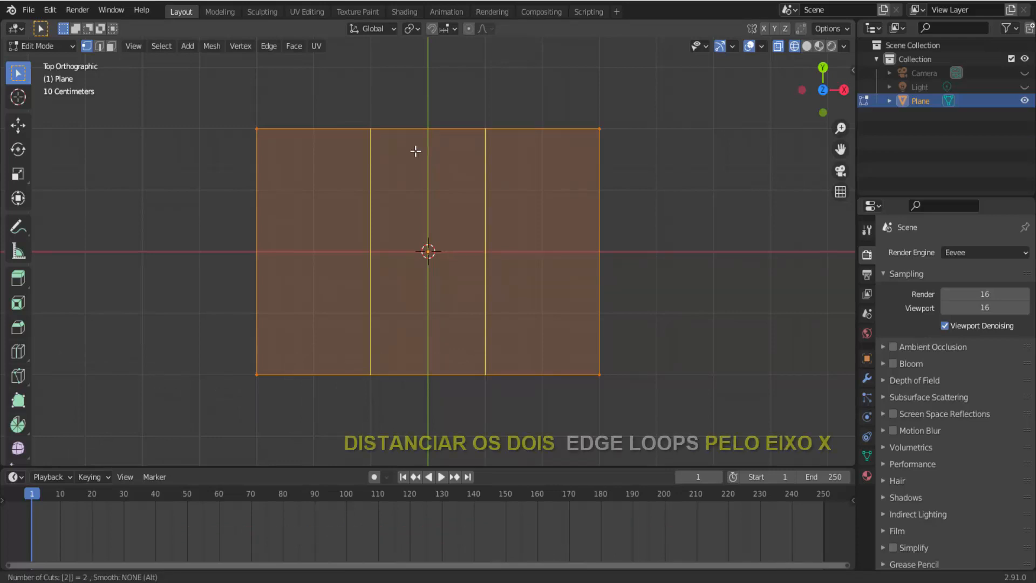
pyautogui.click(415, 151)
pyautogui.press('s')
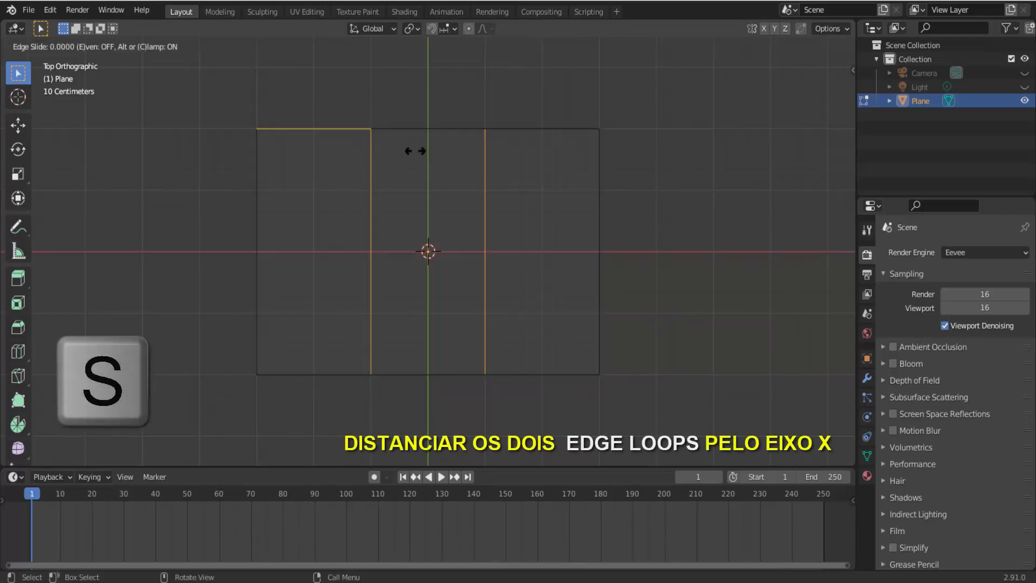
pyautogui.press('x')
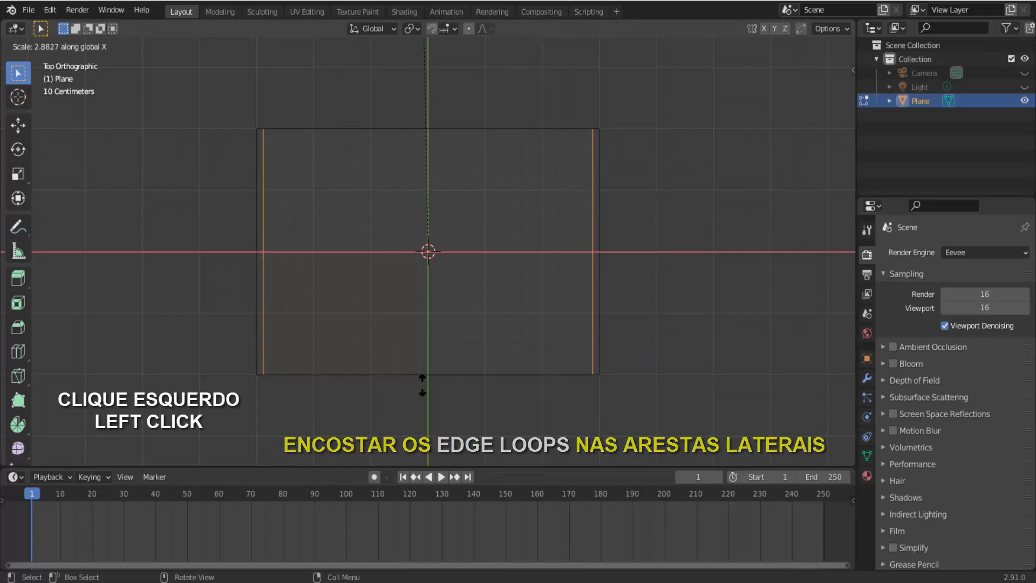
pyautogui.click(422, 385)
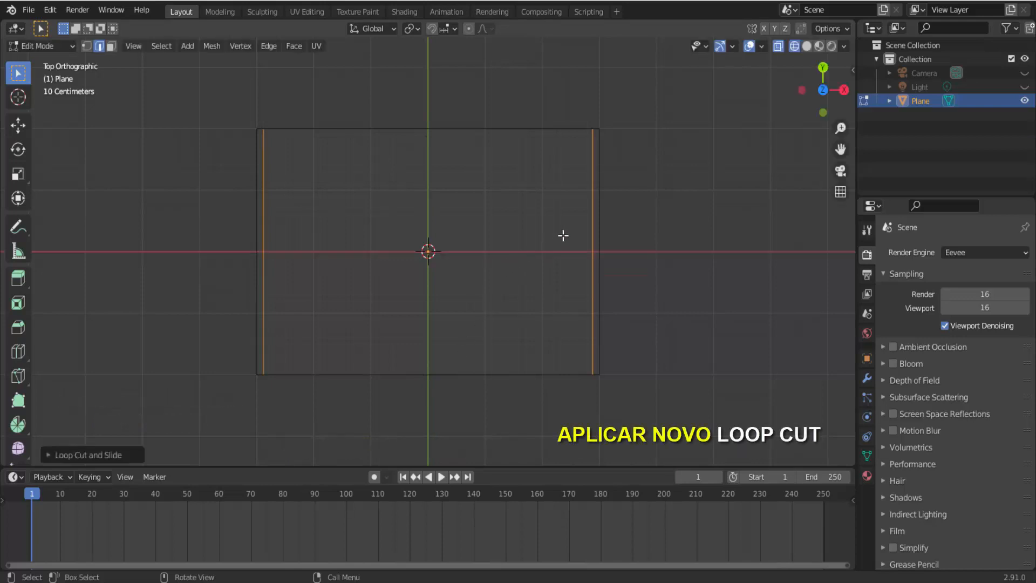
# Step: Loop cut the plane with two edge loops parallel to X and scale them apart along Y by about 2.81, near the outer edges
pyautogui.hotkey('ctrl', 'r')
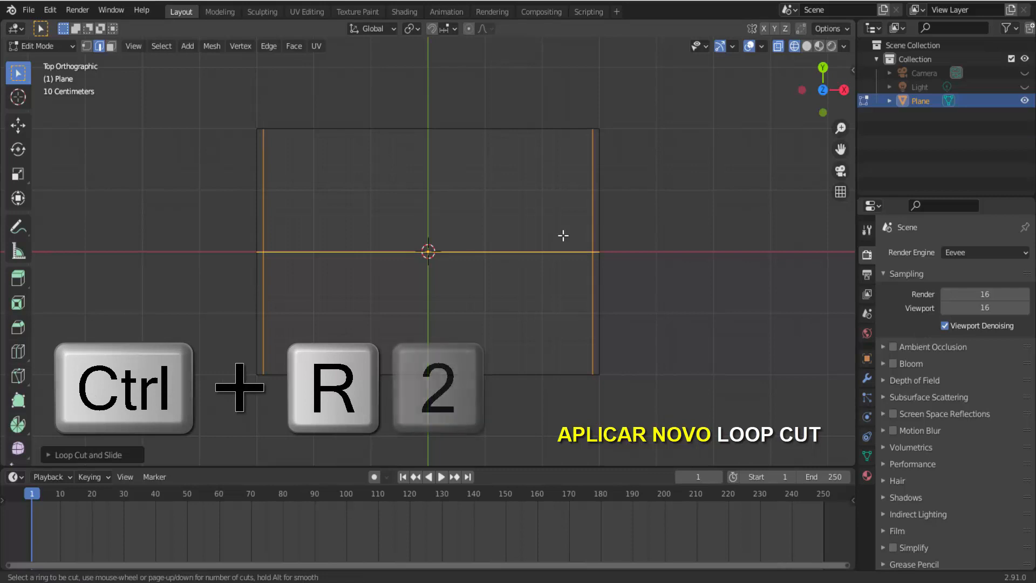
pyautogui.press('2')
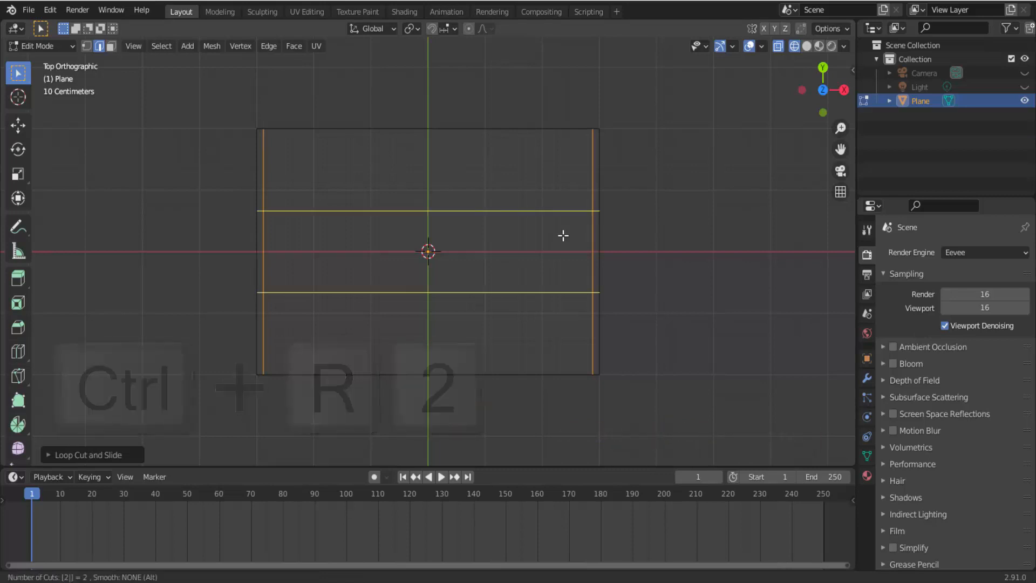
pyautogui.click(564, 235)
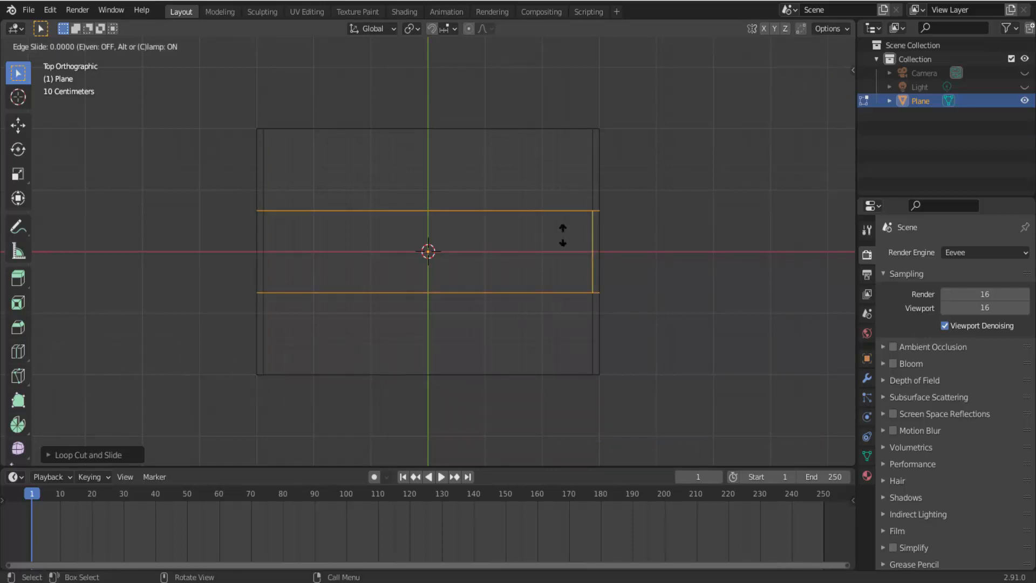
pyautogui.rightClick(564, 235)
pyautogui.press('s')
pyautogui.press('y')
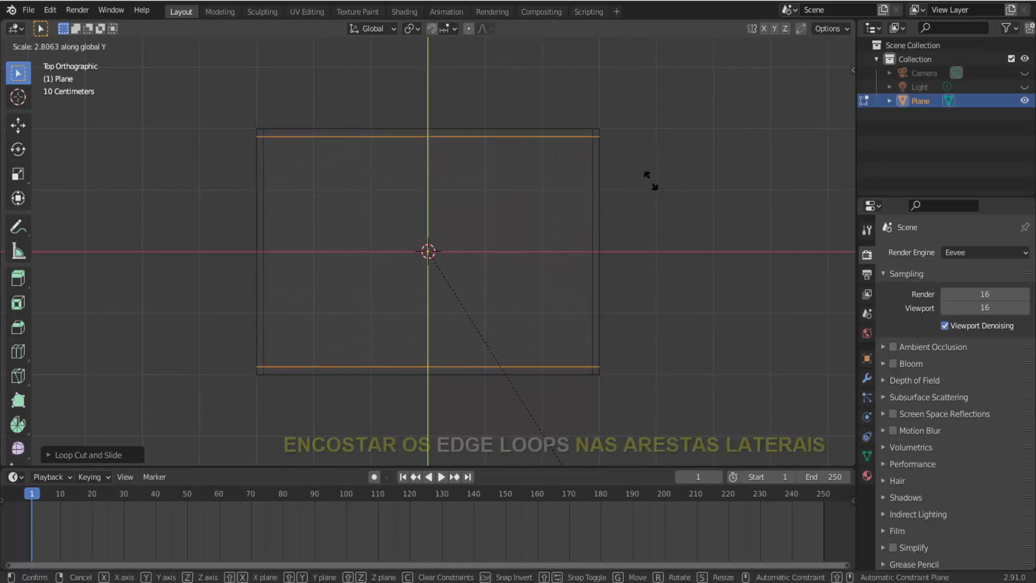
pyautogui.click(650, 179)
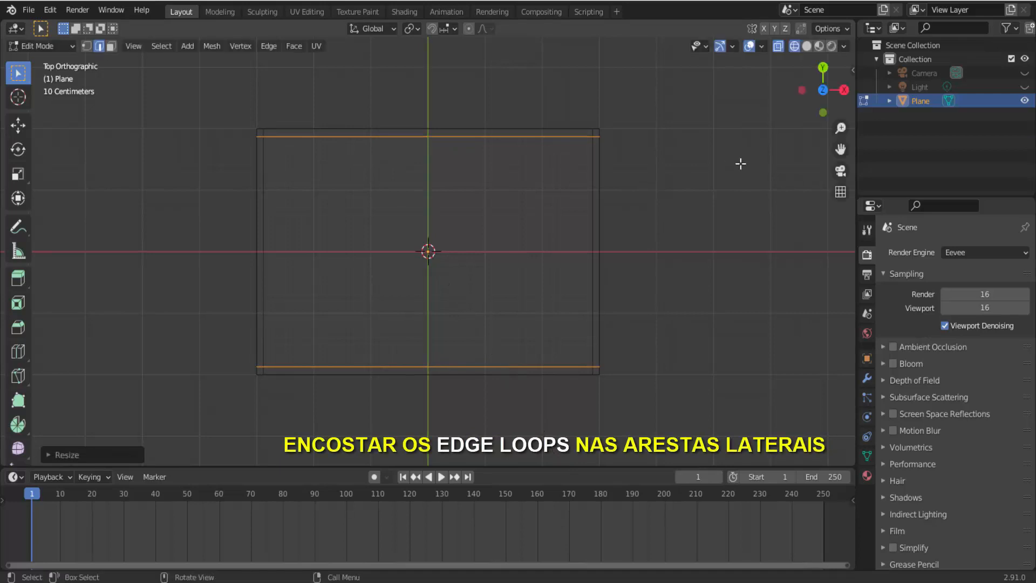
# Step: Select the plane's four outer corner vertices and bevel them with 3 segments and a width of about 0.06 m
pyautogui.click(86, 46)
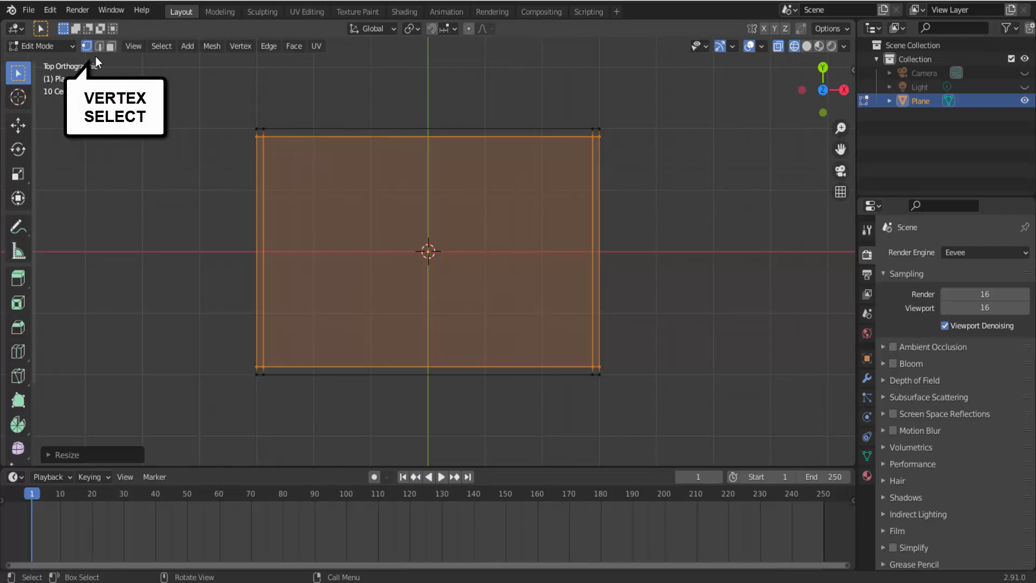
pyautogui.click(204, 157)
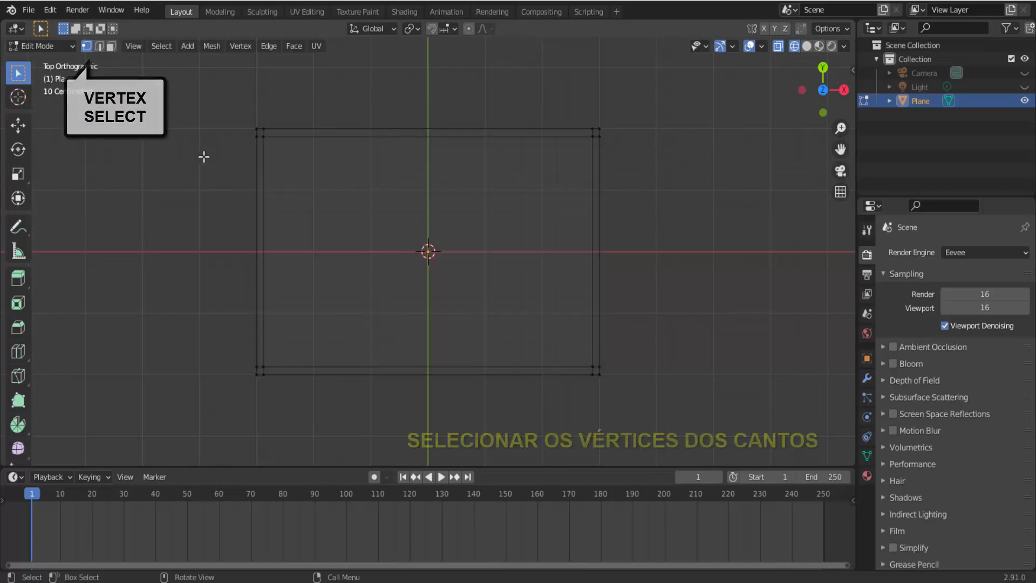
pyautogui.click(256, 128)
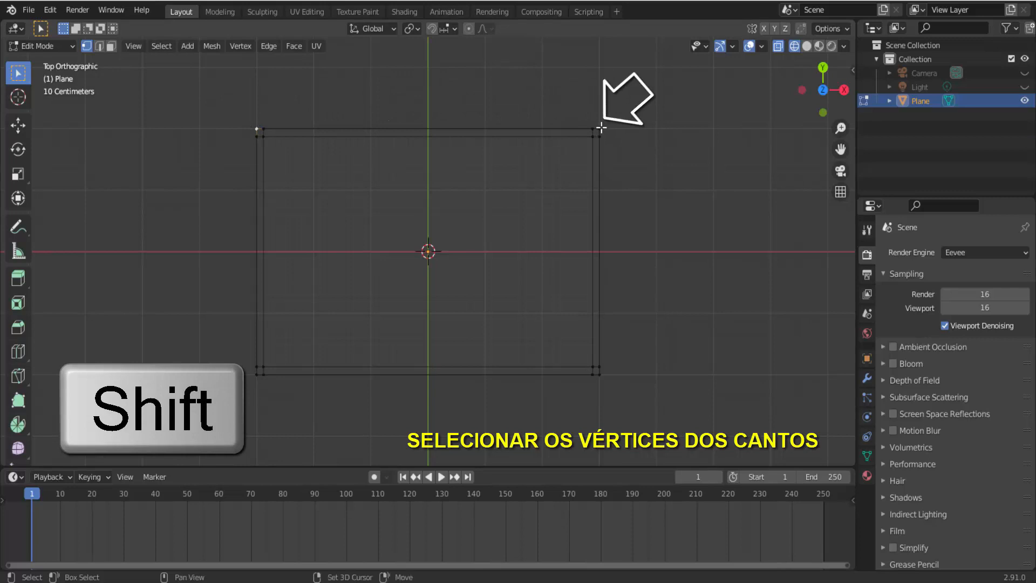
pyautogui.keyDown('shift'); pyautogui.click(599, 129); pyautogui.keyUp('shift')
pyautogui.keyDown('shift'); pyautogui.click(599, 375); pyautogui.keyUp('shift')
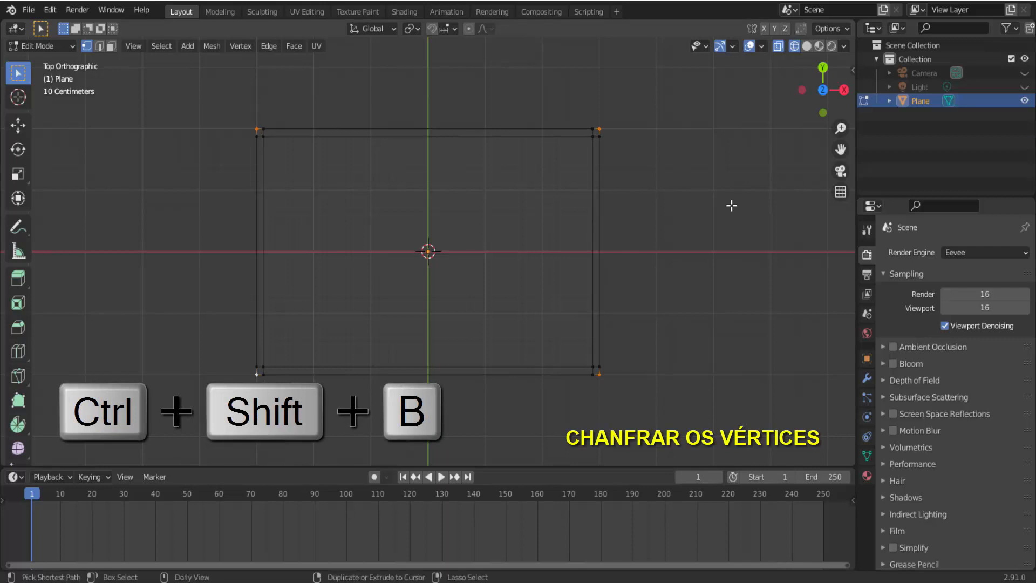
pyautogui.hotkey('ctrl', 'shift', 'b')
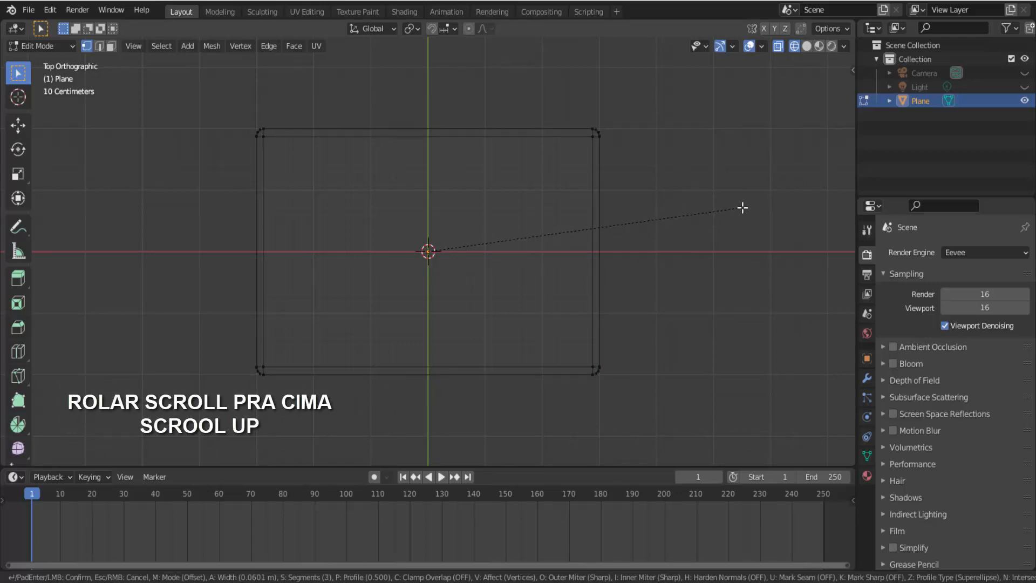
pyautogui.click(742, 207)
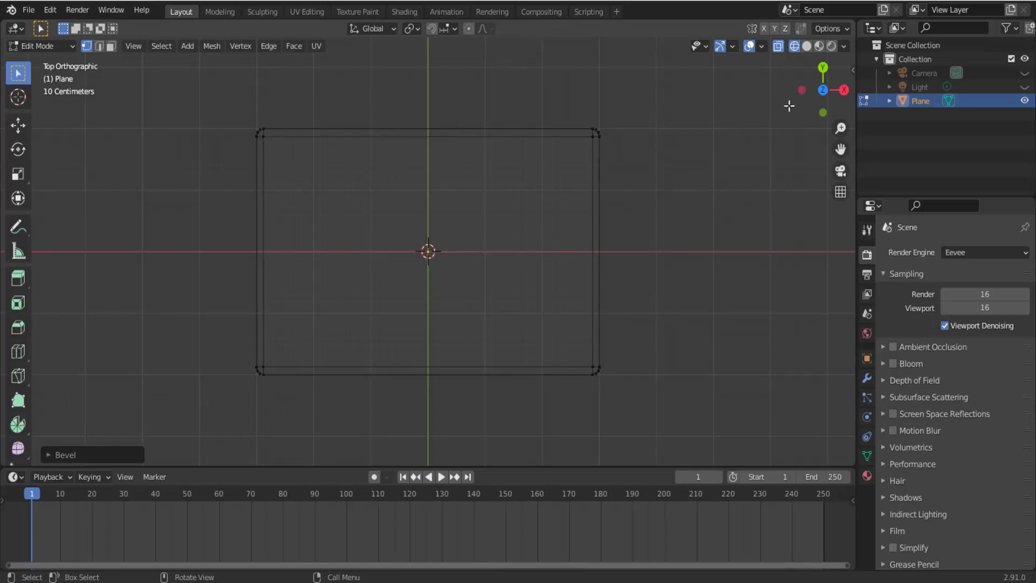
# Step: Return to solid shading, extrude the whole plane upward along Z by about 0.08 m, and select the entire mesh
pyautogui.click(807, 47)
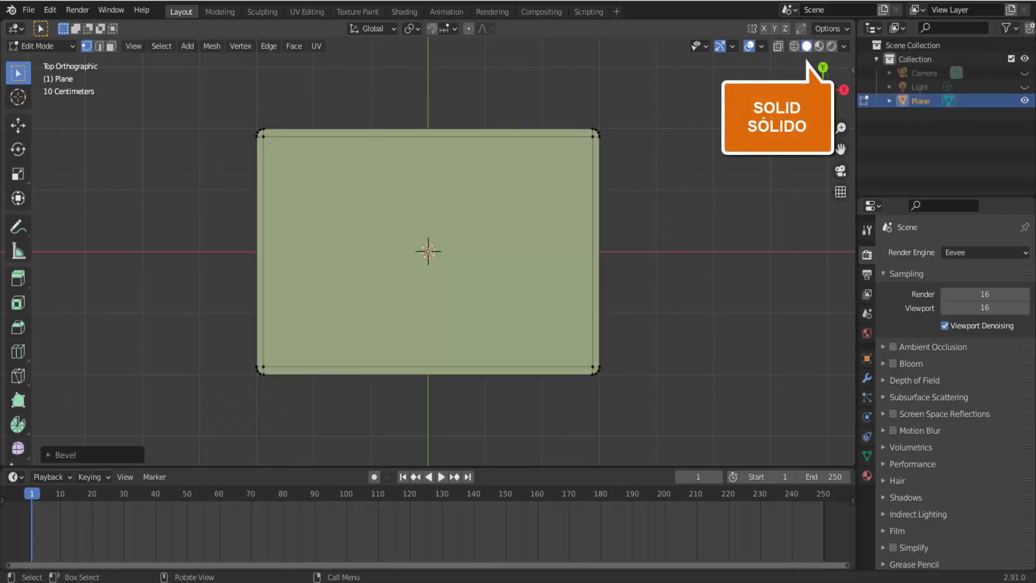
pyautogui.moveTo(820, 103); pyautogui.dragTo(772, 4)
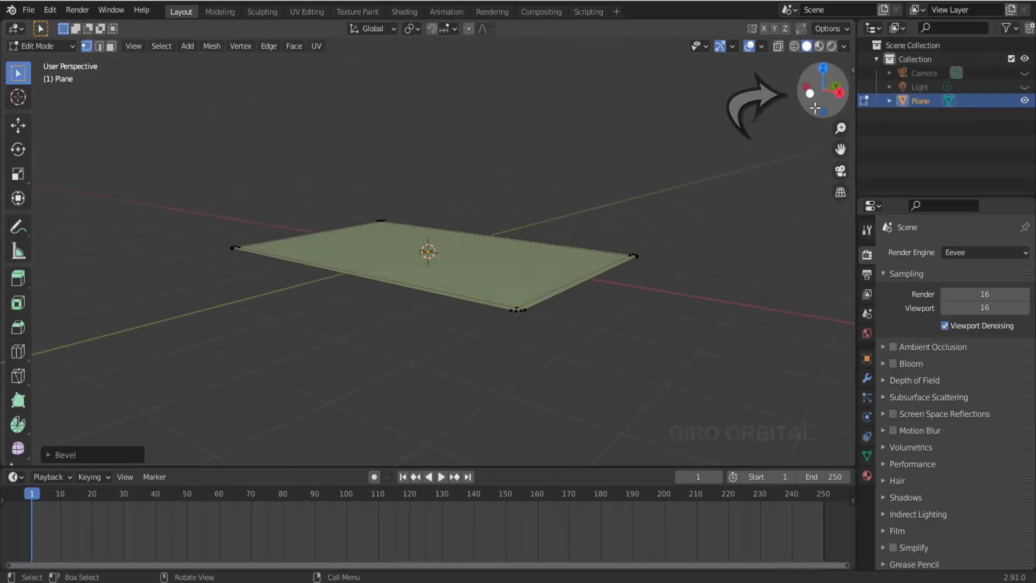
pyautogui.press('a')
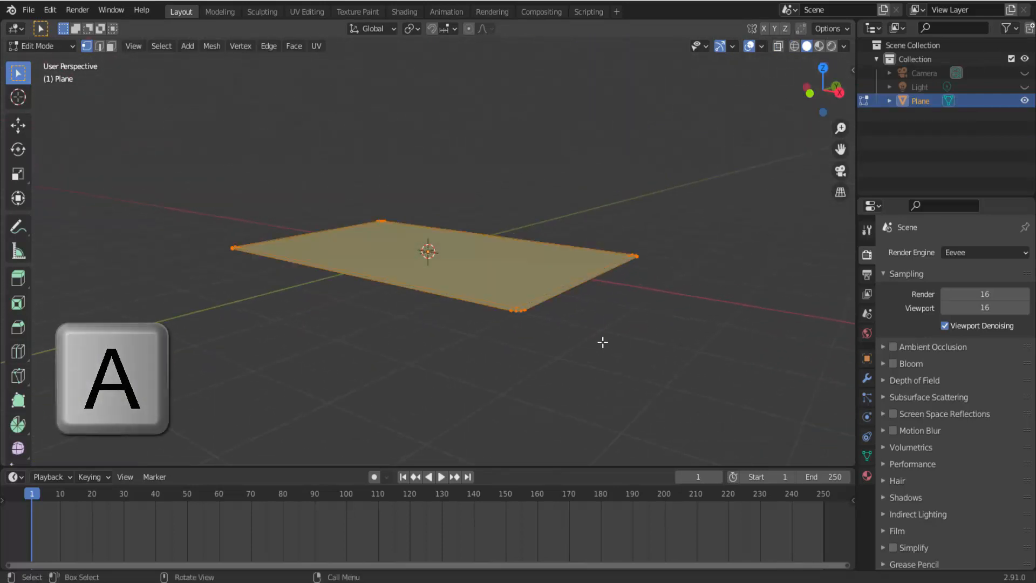
pyautogui.press('e')
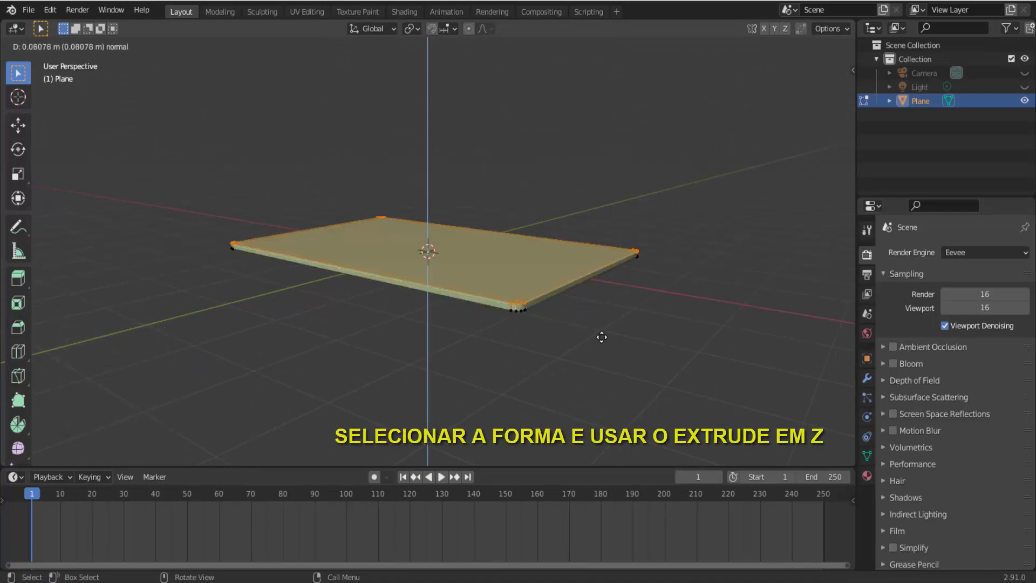
pyautogui.click(601, 337)
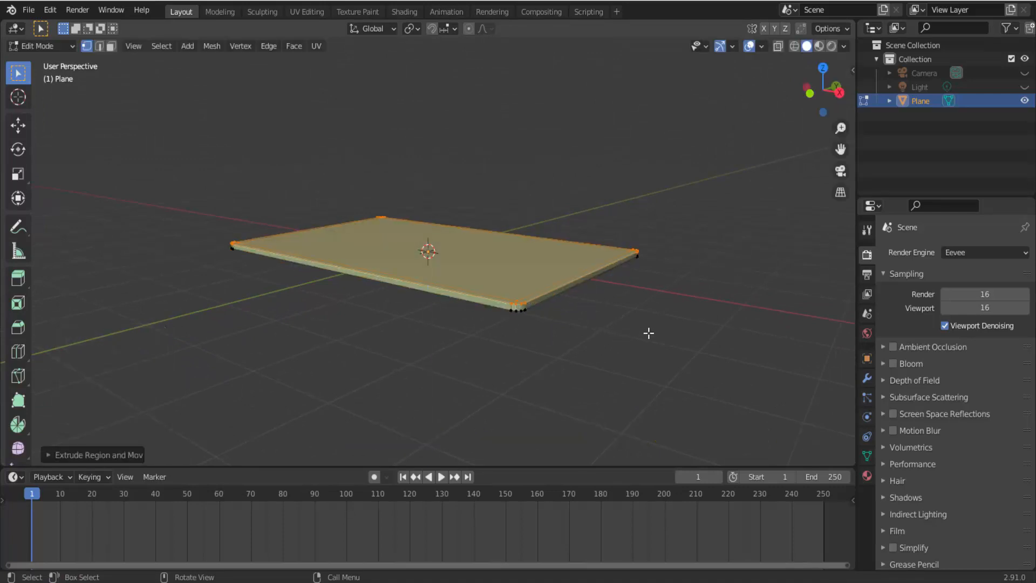
pyautogui.press('a')
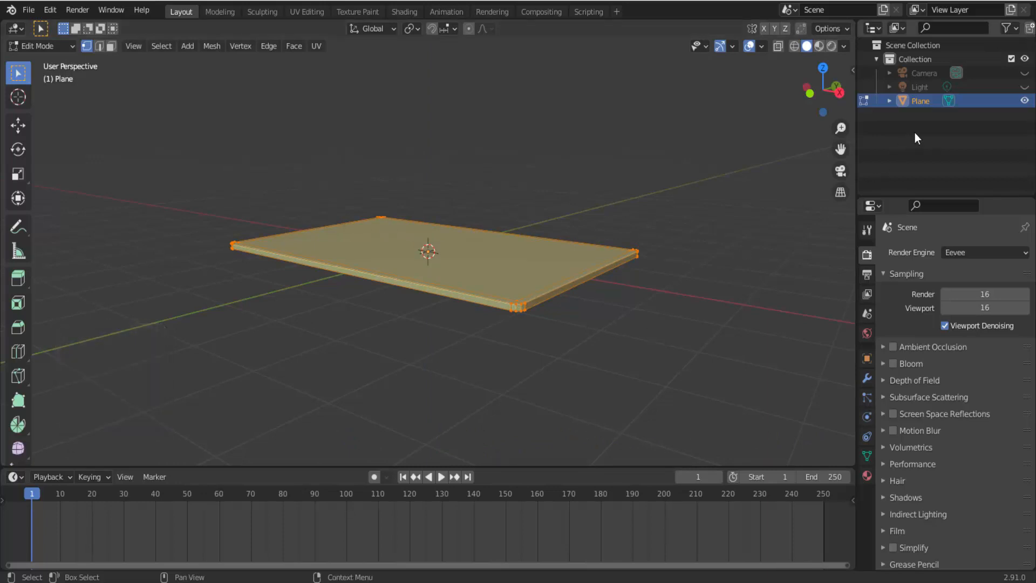
# Step: Rename the tabletop object as Tampo de Vidro and hide it in the viewport
pyautogui.doubleClick(921, 102)
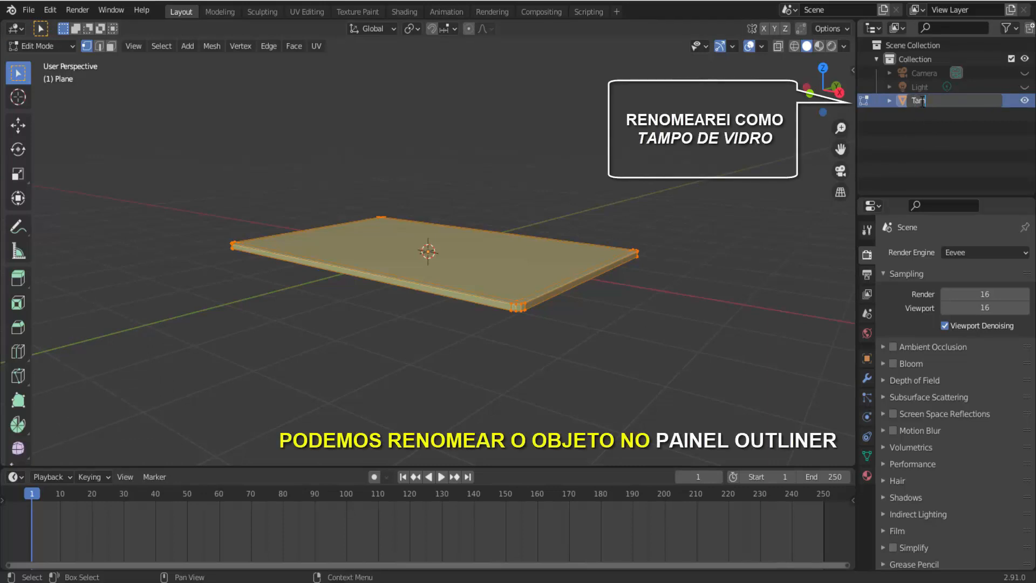
pyautogui.press('Return')
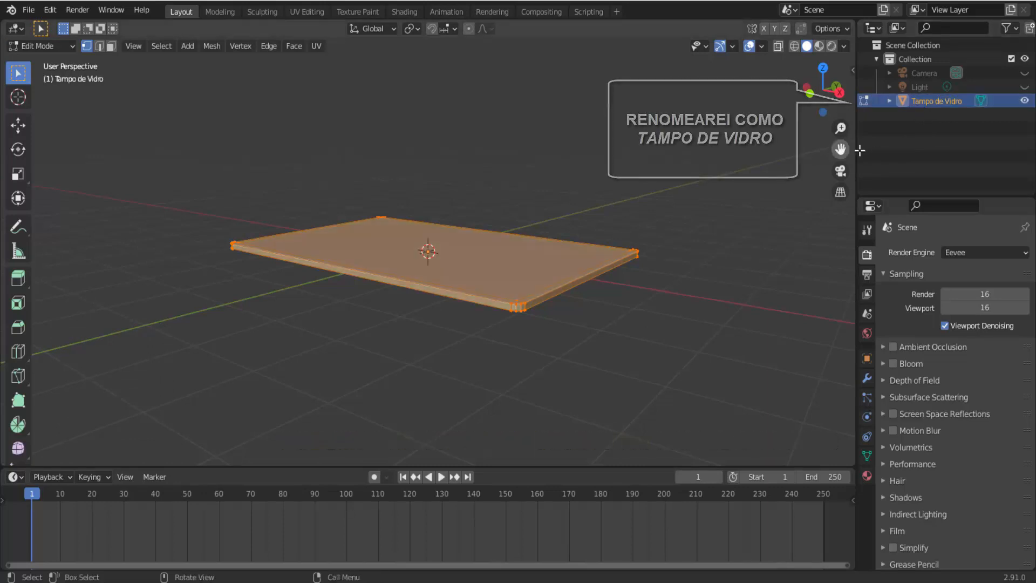
pyautogui.click(1027, 102)
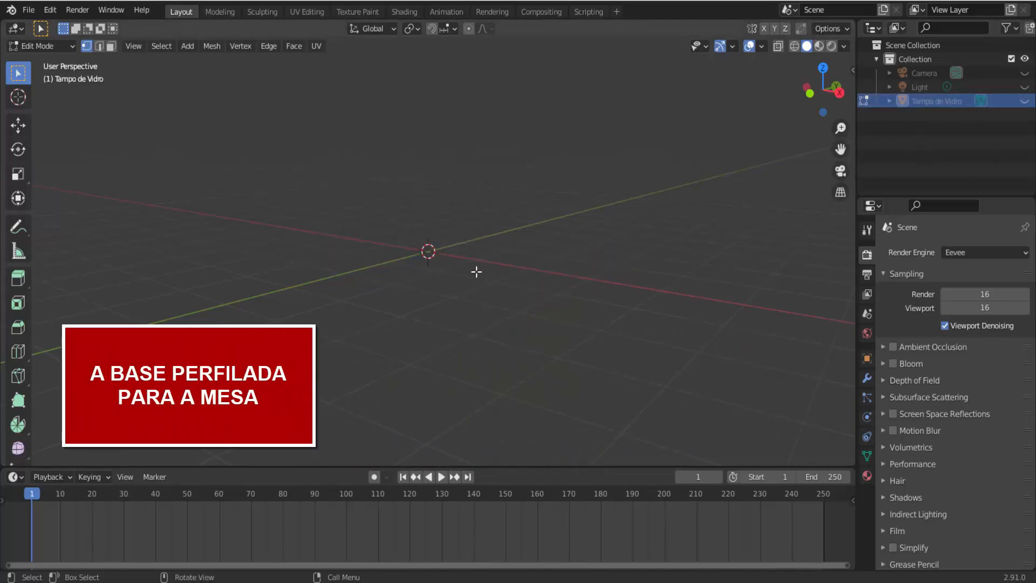
# Step: Return to Object Mode and add a new mesh plane at the origin
pyautogui.click(60, 45)
pyautogui.click(60, 58)
pyautogui.click(147, 46)
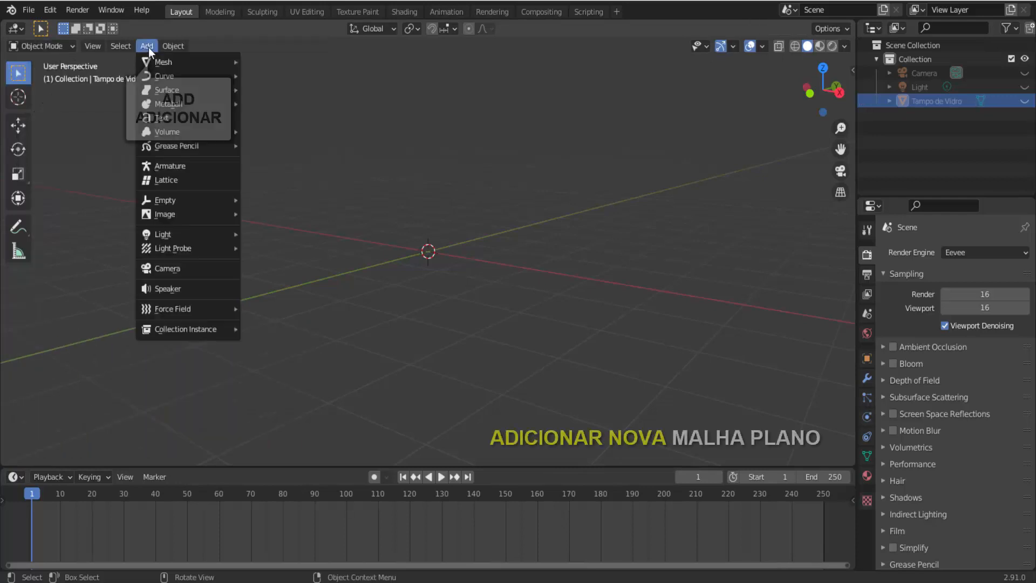
pyautogui.moveTo(227, 68)
pyautogui.click(267, 65)
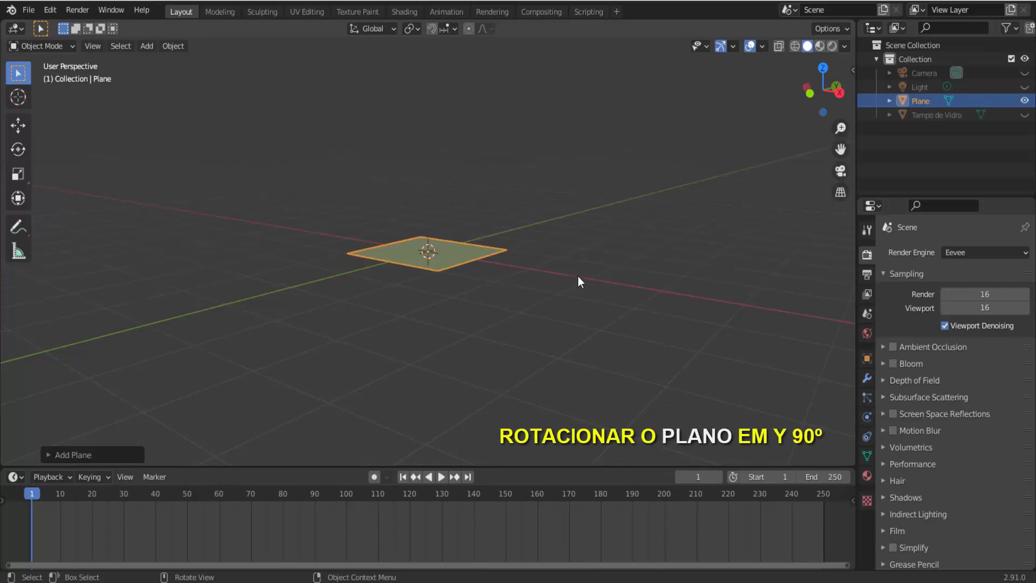
# Step: Rotate the new plane 90° about the global Y axis so it stands upright
pyautogui.press('r')
pyautogui.press('y')
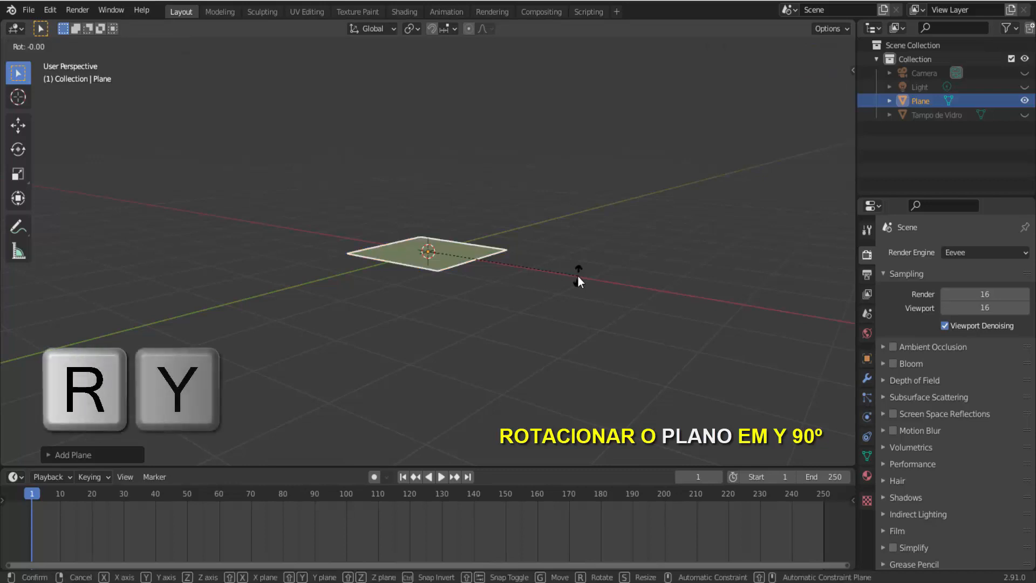
pyautogui.press('9')
pyautogui.press('0')
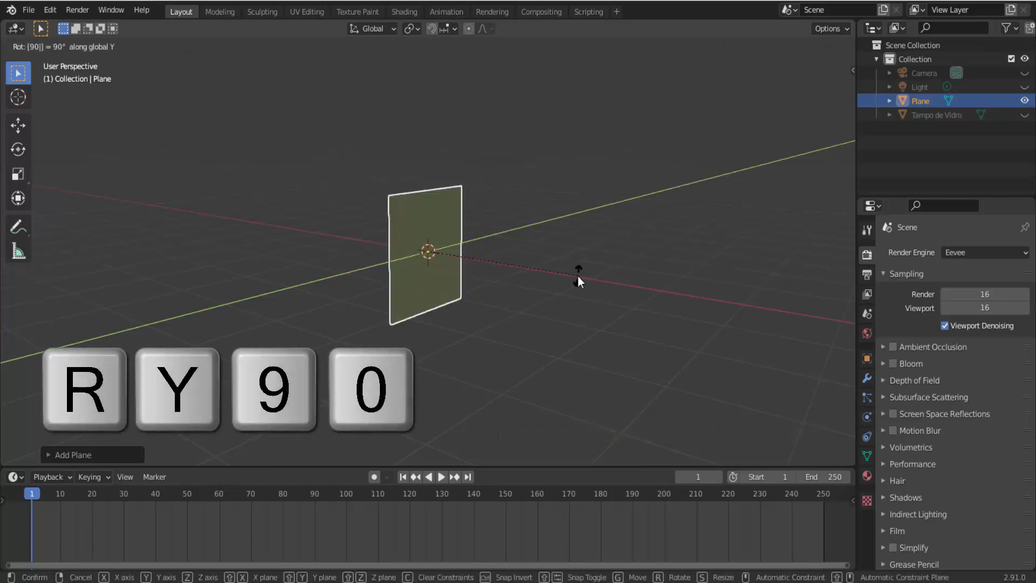
pyautogui.press('Return')
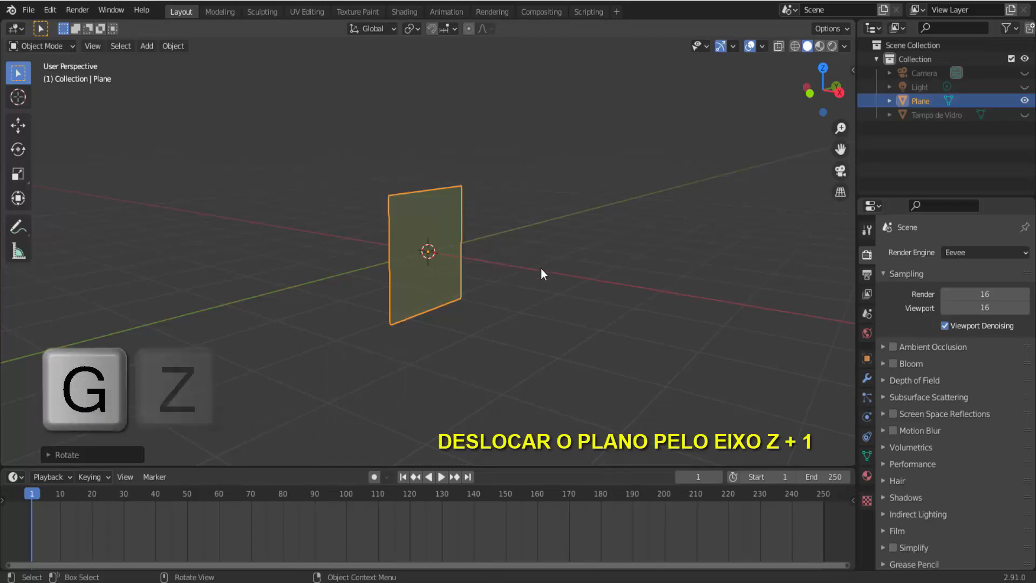
# Step: Move the upright plane 1 m up along the global Z axis
pyautogui.press('g')
pyautogui.press('z')
pyautogui.press('1')
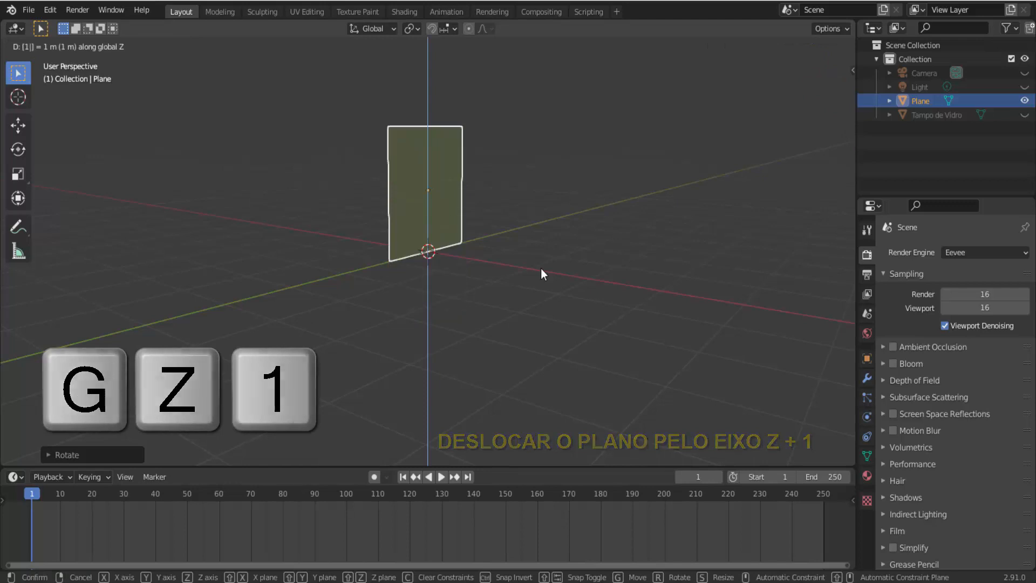
pyautogui.click(540, 268)
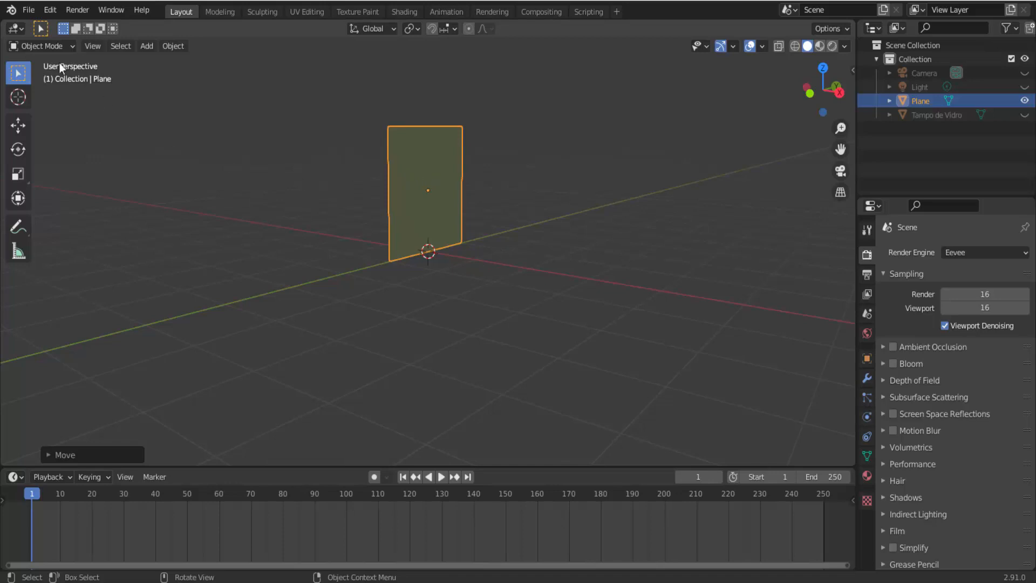
# Step: Enter Edit Mode with edge selection and delete the plane's bottom edge
pyautogui.click(47, 46)
pyautogui.click(47, 75)
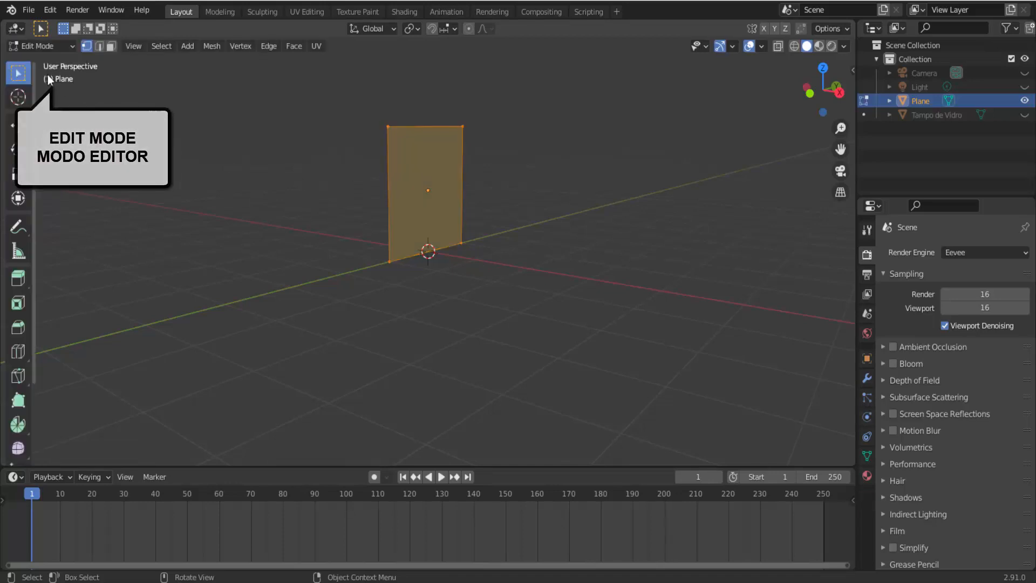
pyautogui.click(99, 46)
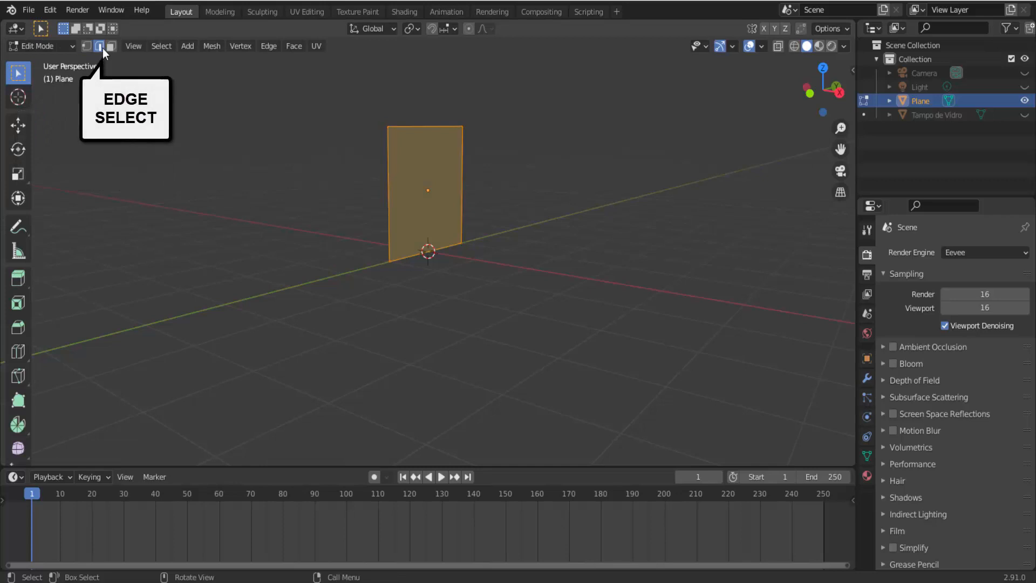
pyautogui.click(441, 248)
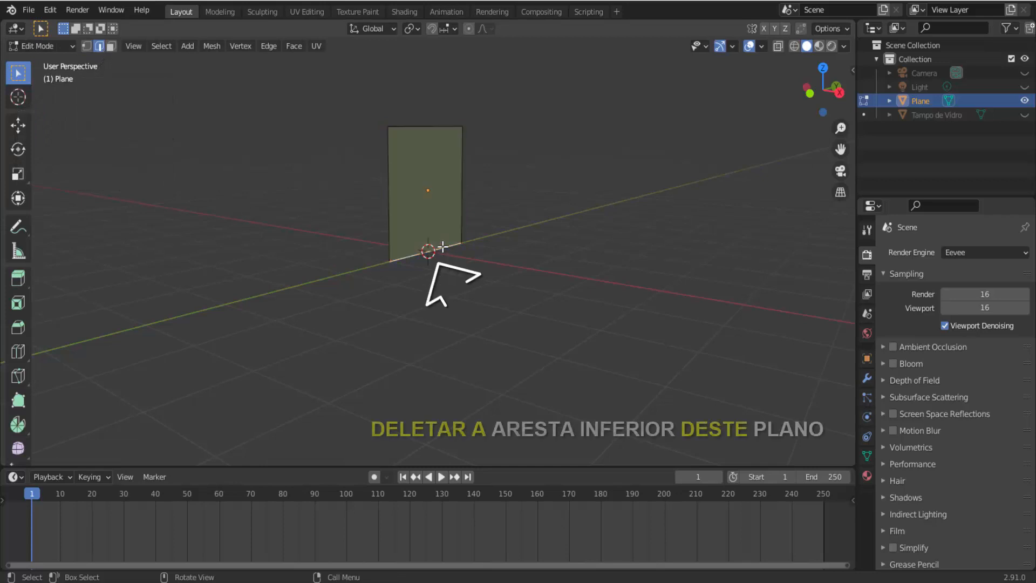
pyautogui.press('x')
pyautogui.click(659, 210)
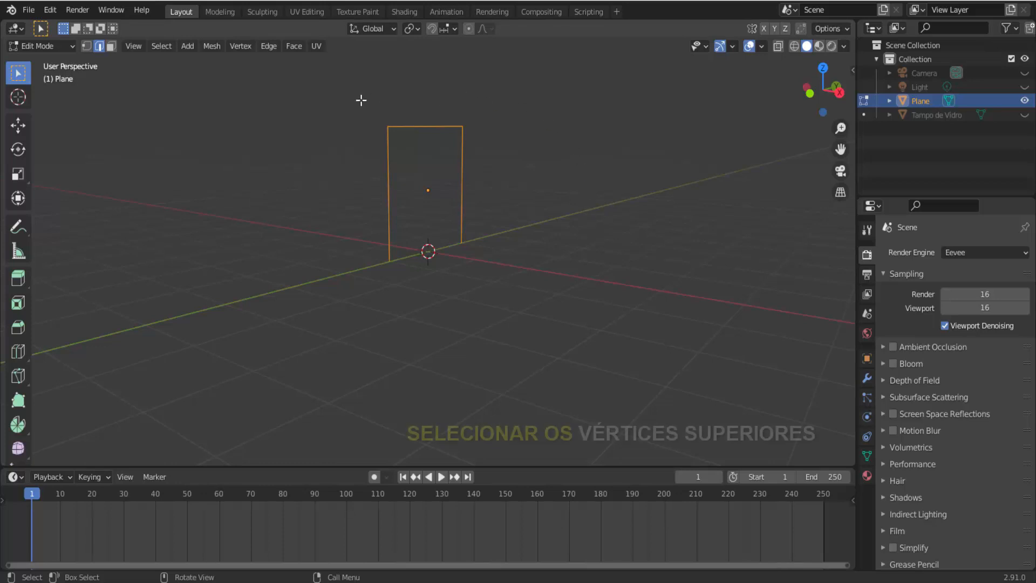
# Step: Select the outline's two upper vertices and bevel them with Affect set to Vertices and a width of 2.31 m
pyautogui.click(87, 45)
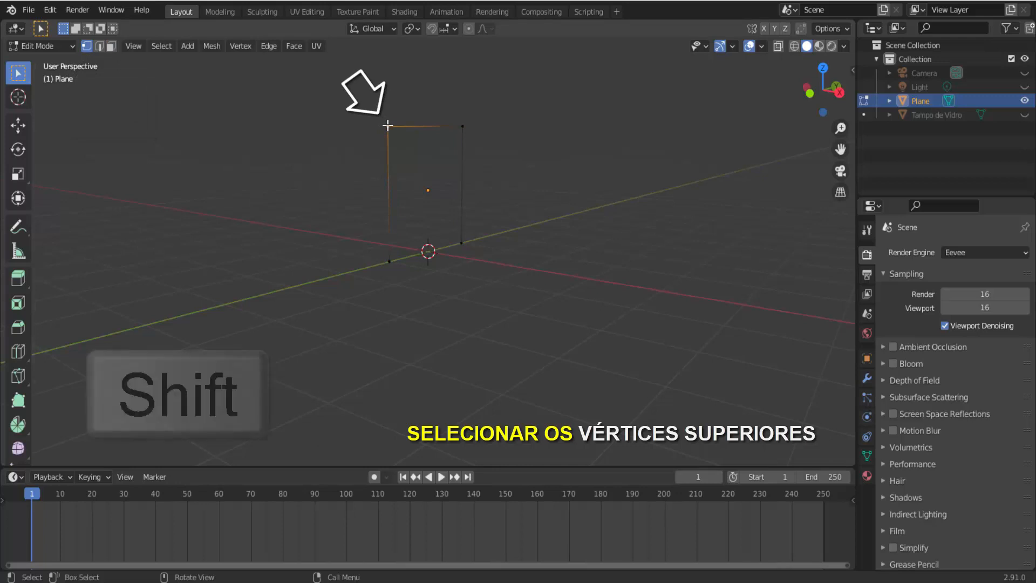
pyautogui.keyDown('shift'); pyautogui.click(462, 123); pyautogui.keyUp('shift')
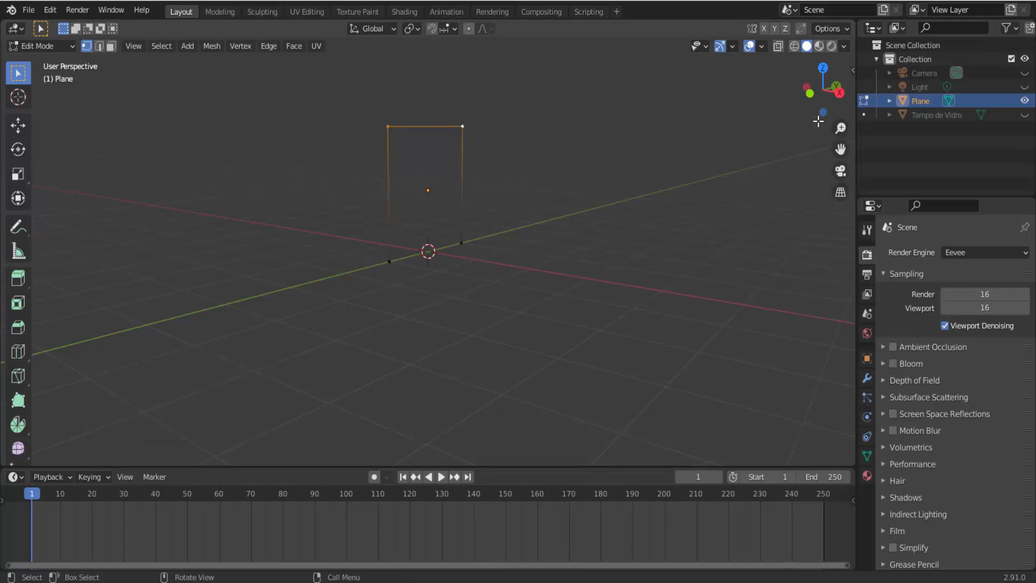
pyautogui.moveTo(819, 121); pyautogui.dragTo(666, 243)
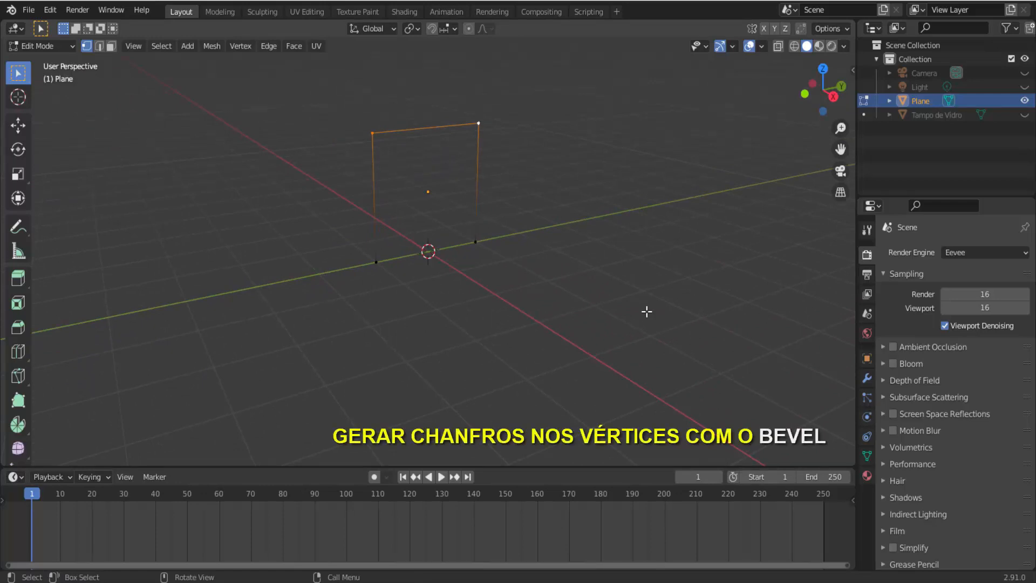
pyautogui.hotkey('ctrl', 'b')
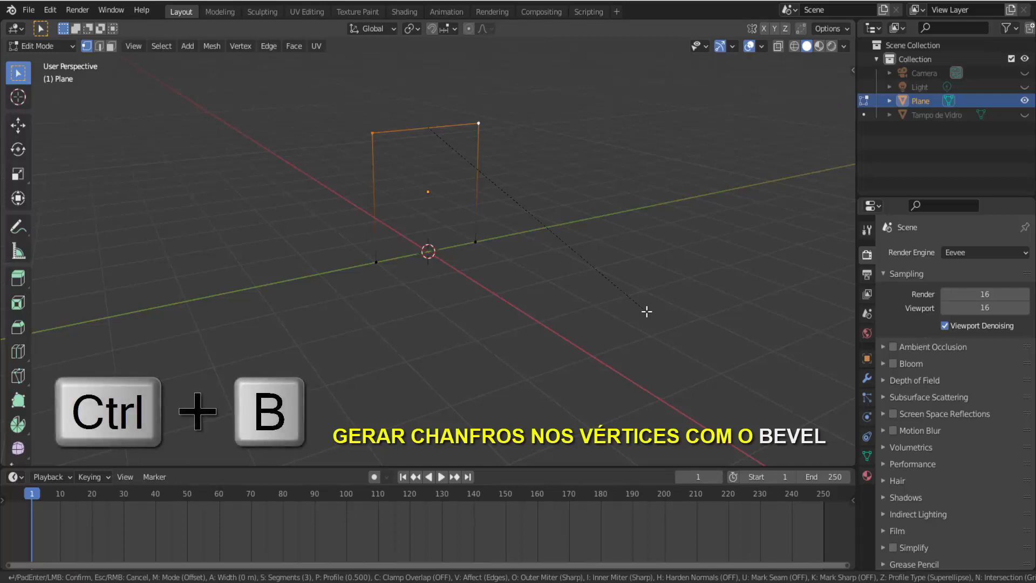
pyautogui.click(646, 310)
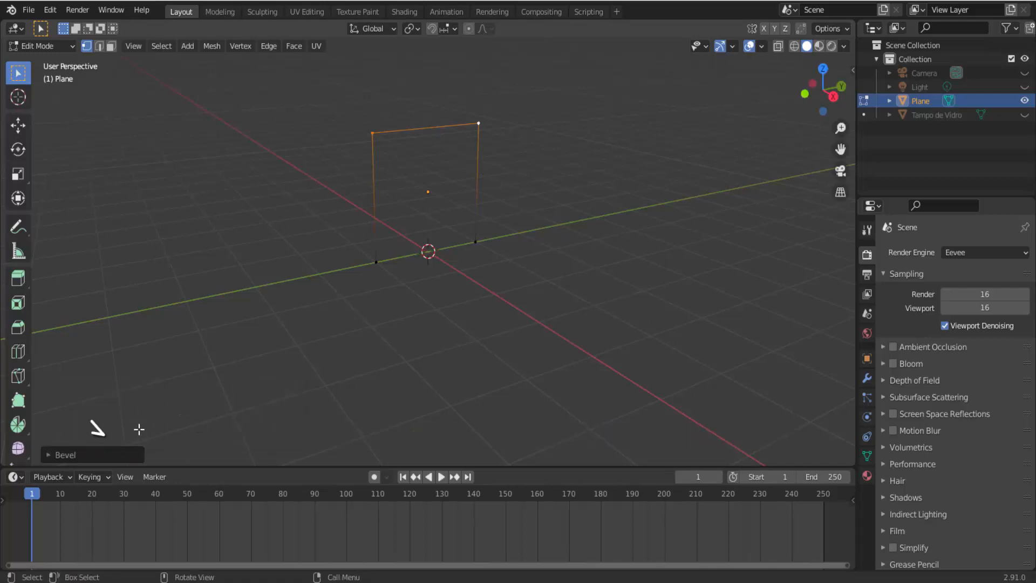
pyautogui.click(50, 455)
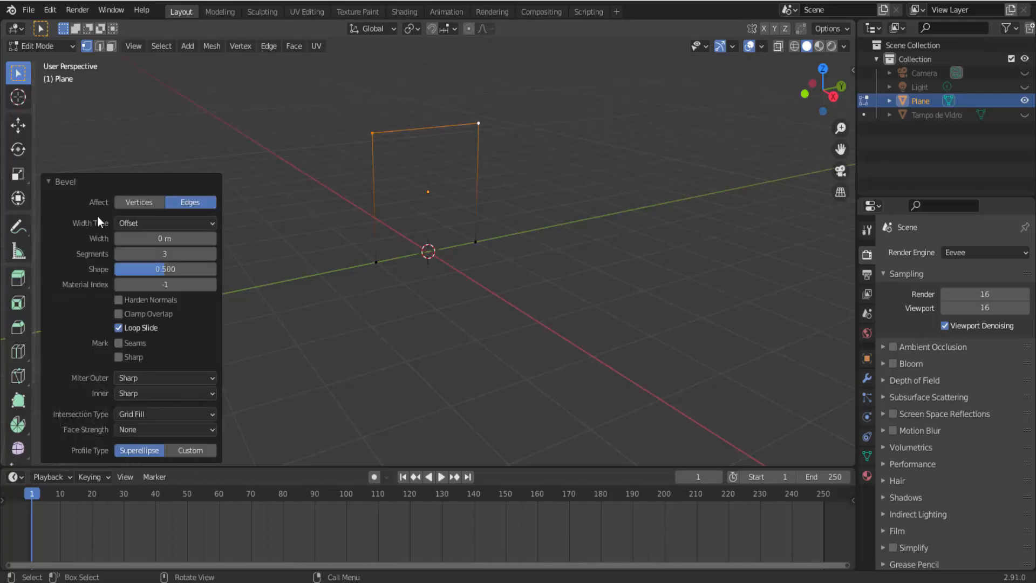
pyautogui.click(145, 203)
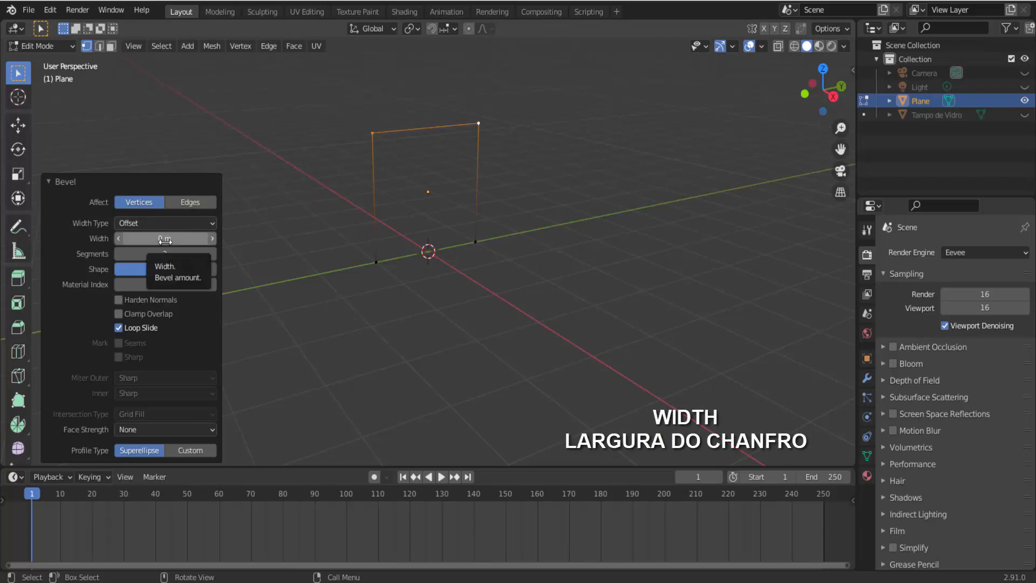
pyautogui.moveTo(165, 241); pyautogui.dragTo(168, 240)
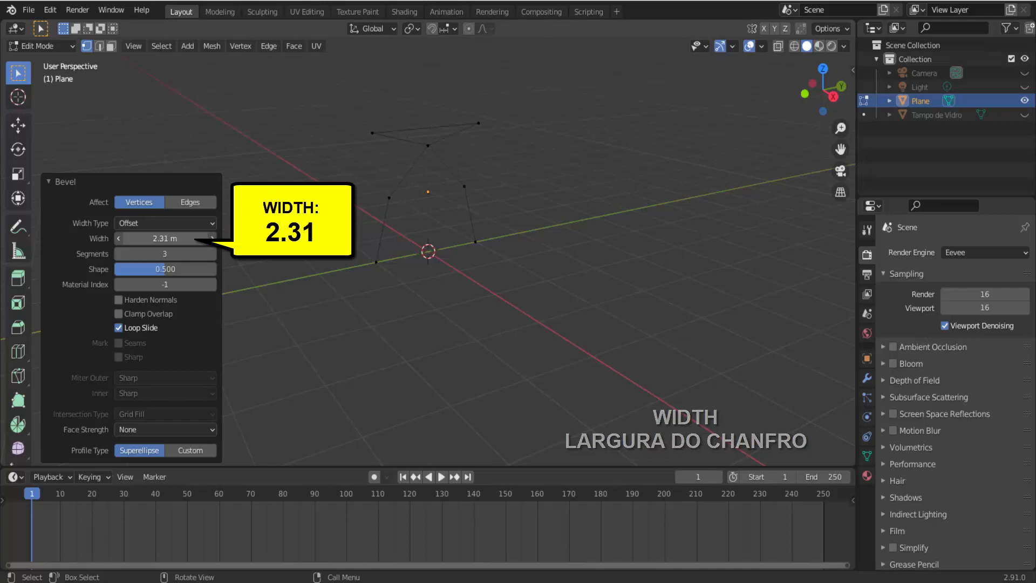
# Step: Set the vertex bevel's segments to 32 and its shape to 0.387
pyautogui.click(165, 253)
pyautogui.write('3')
pyautogui.press('Return')
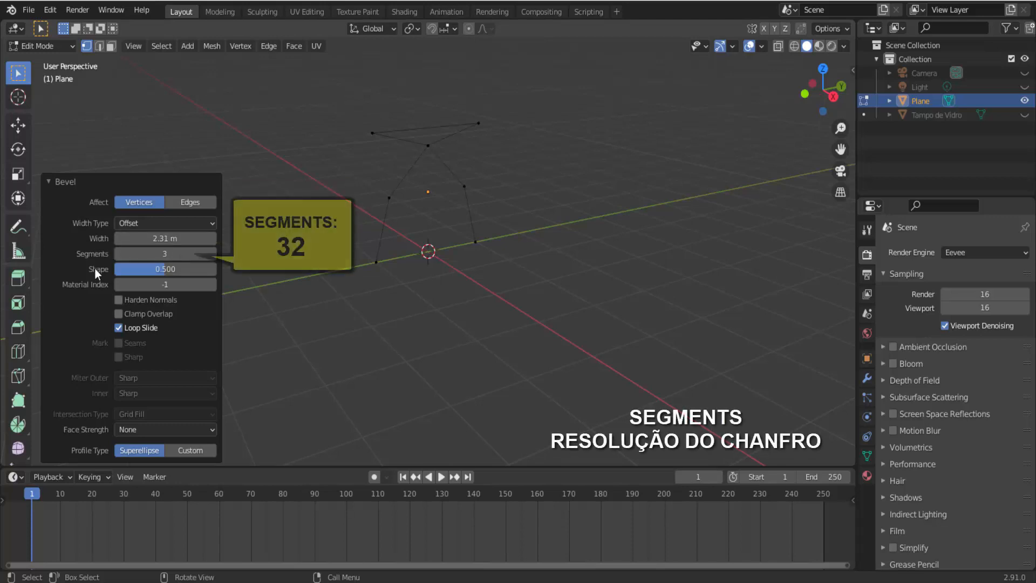
pyautogui.click(162, 256)
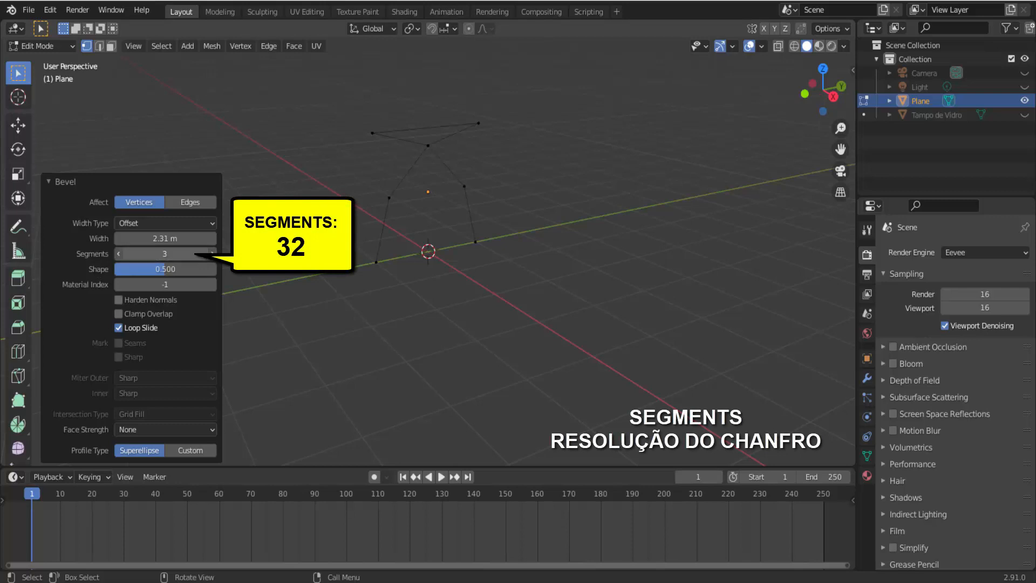
pyautogui.moveTo(166, 254)
pyautogui.mouseDown()
pyautogui.moveTo(152, 254)
pyautogui.moveTo(166, 253)
pyautogui.mouseUp()
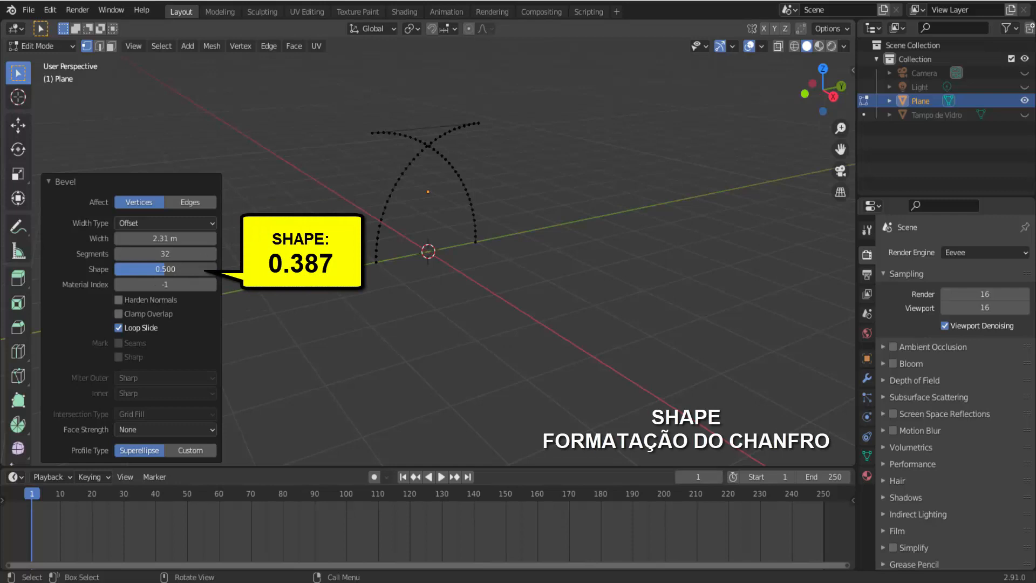
pyautogui.moveTo(165, 268); pyautogui.dragTo(153, 268)
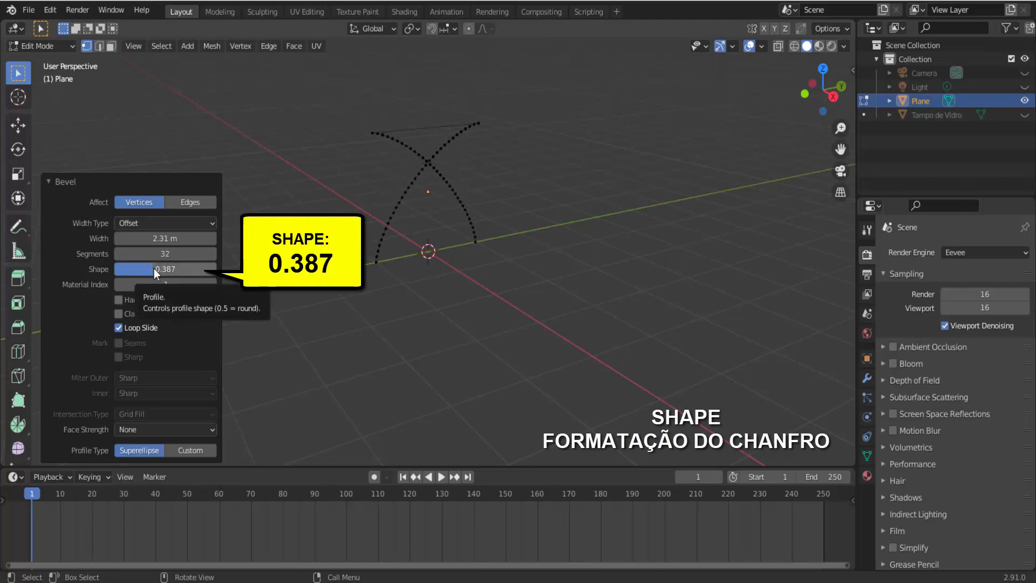
pyautogui.click(48, 183)
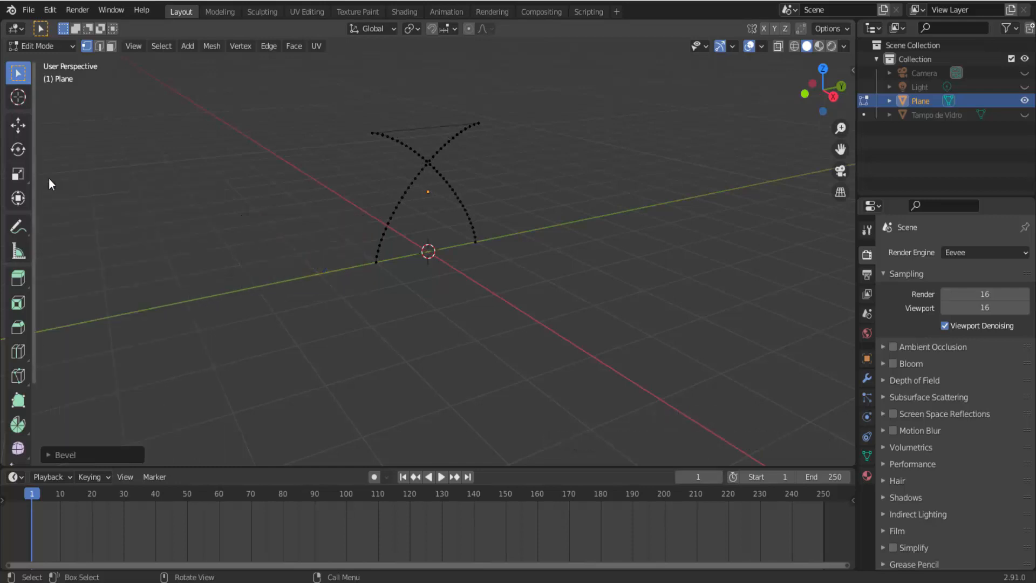
# Step: Delete the straight top edge joining the two crossing curves, using edge selection
pyautogui.click(101, 48)
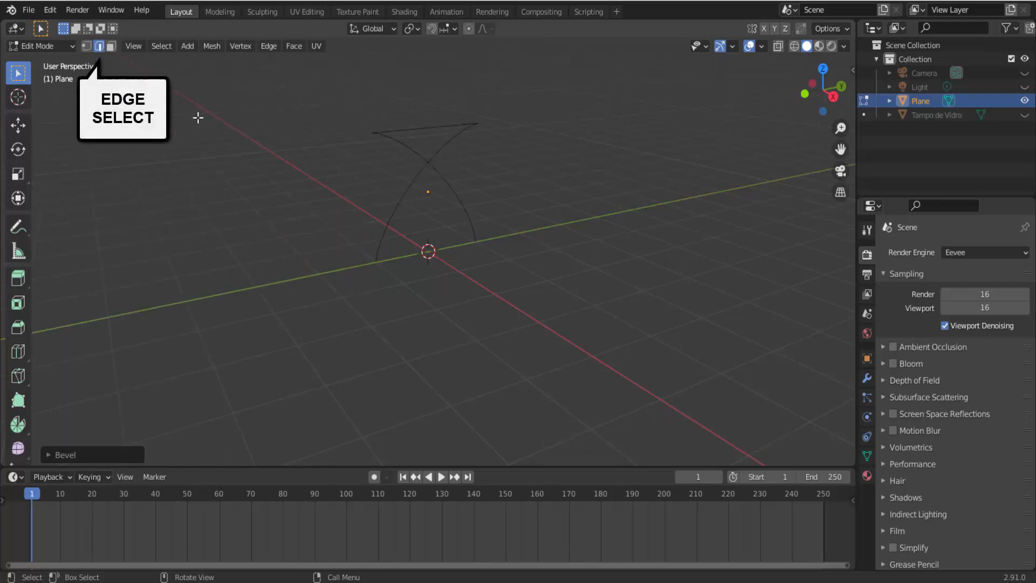
pyautogui.click(429, 128)
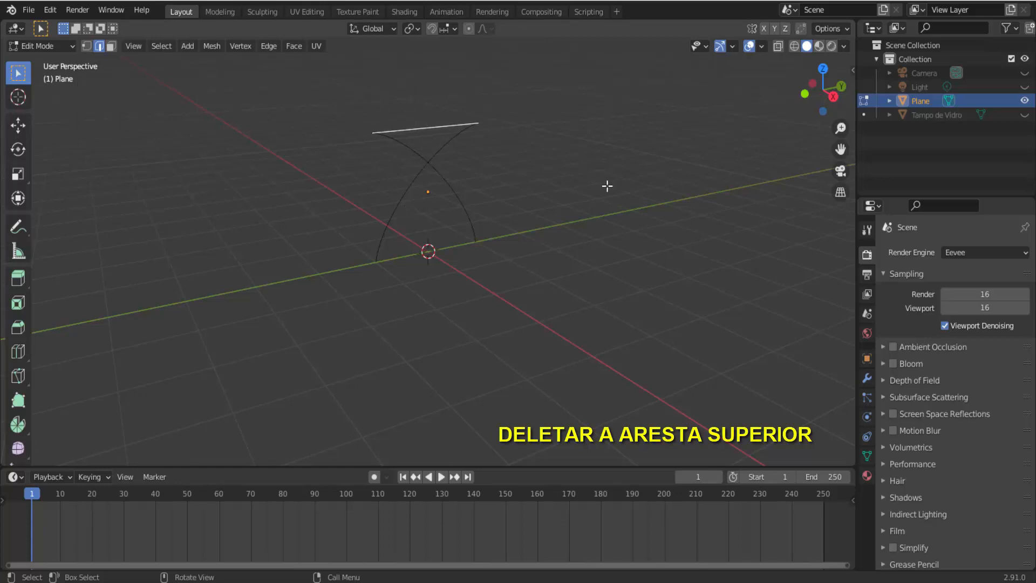
pyautogui.press('x')
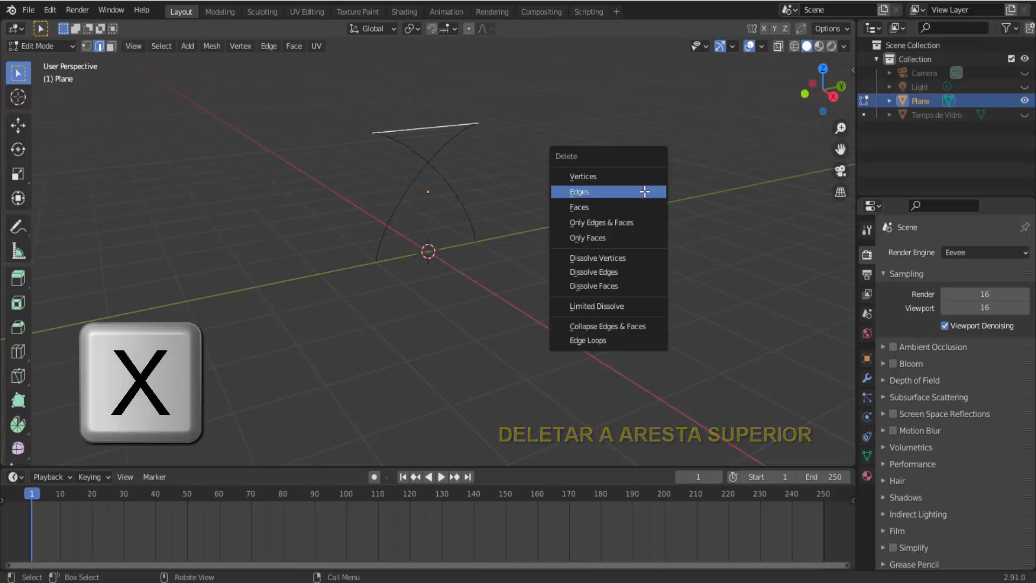
pyautogui.click(644, 192)
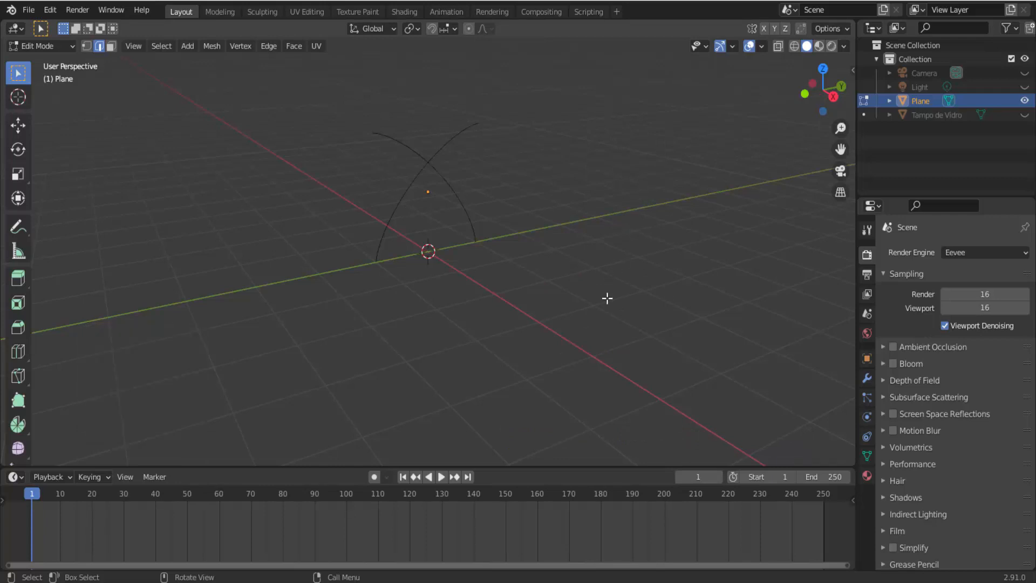
# Step: Select the entire crossed profile and, in front orthographic view, move it 2 m along the X axis
pyautogui.press('a')
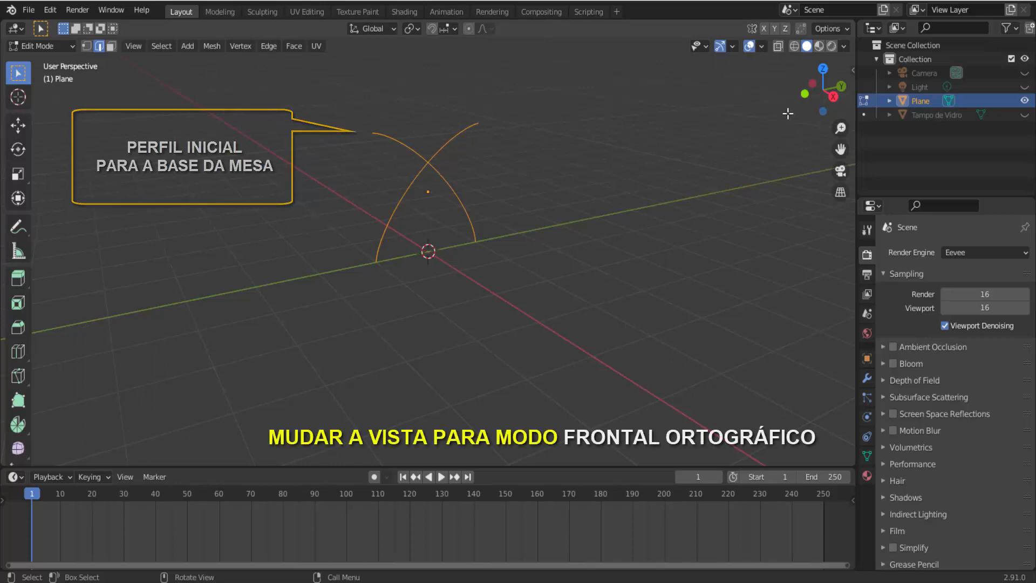
pyautogui.click(805, 95)
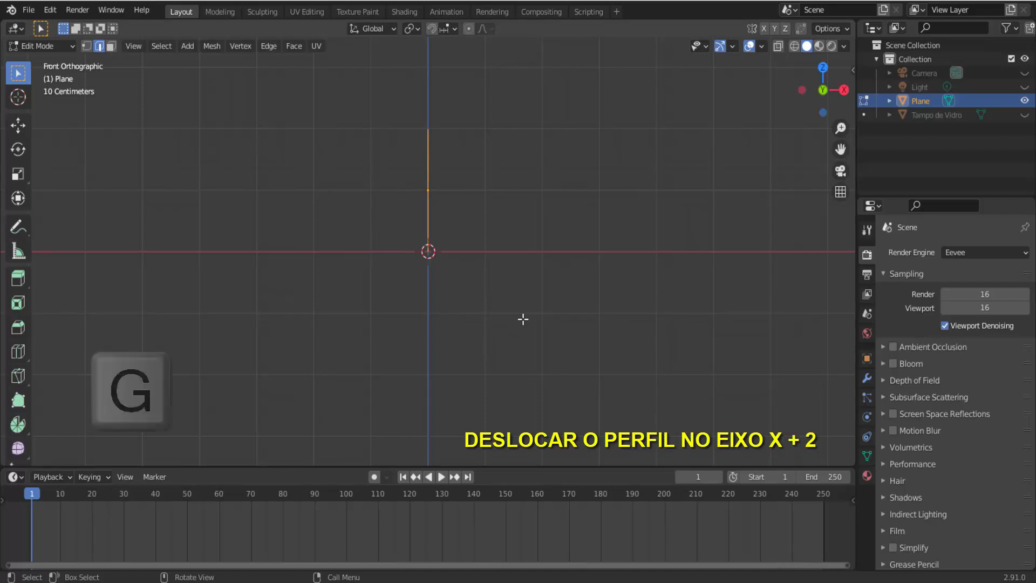
pyautogui.press('g')
pyautogui.press('x')
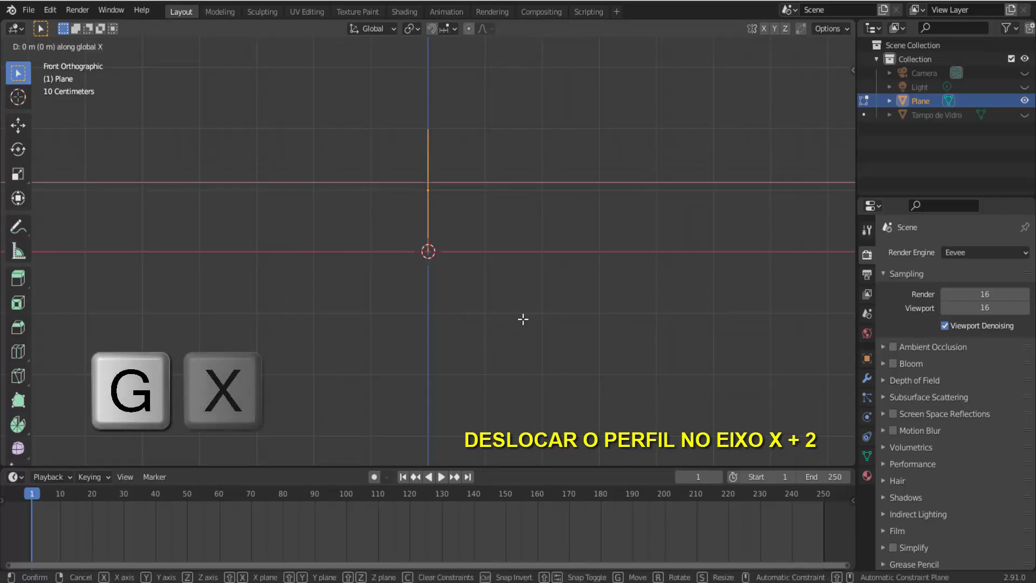
pyautogui.press('2')
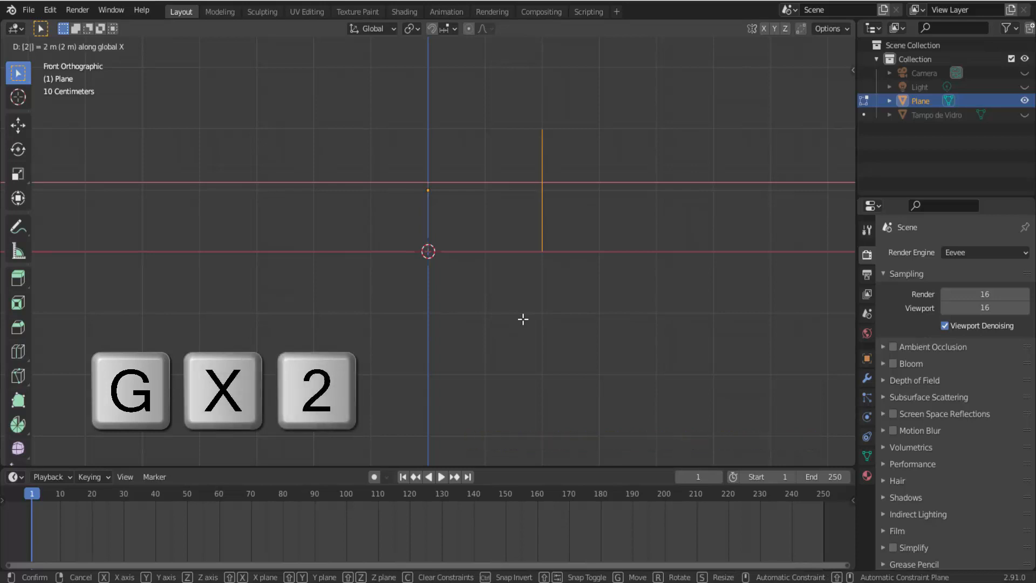
pyautogui.press('Return')
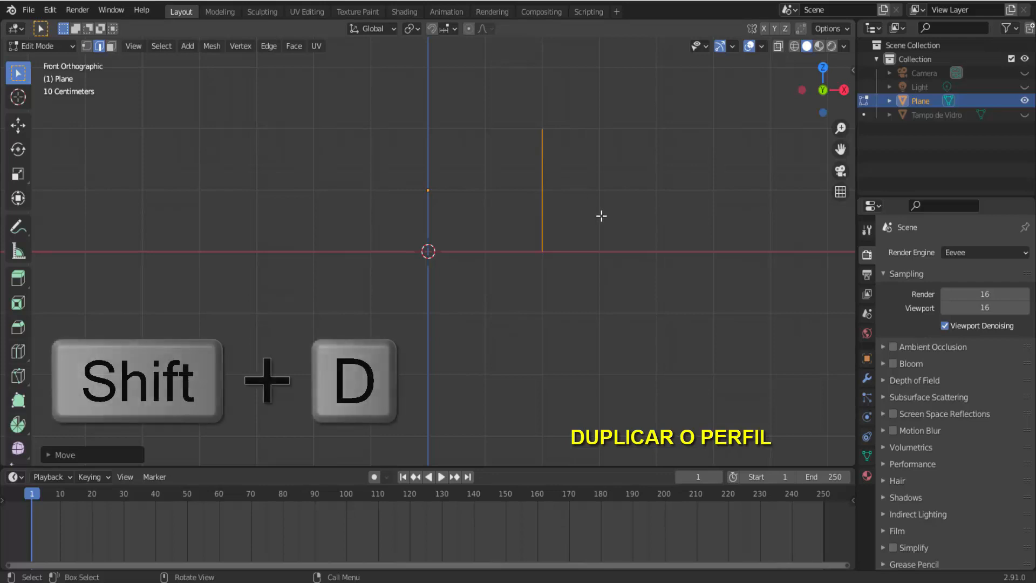
# Step: Duplicate the crossed profile in place and move the copy -4 m along the X axis
pyautogui.hotkey('shift', 'd')
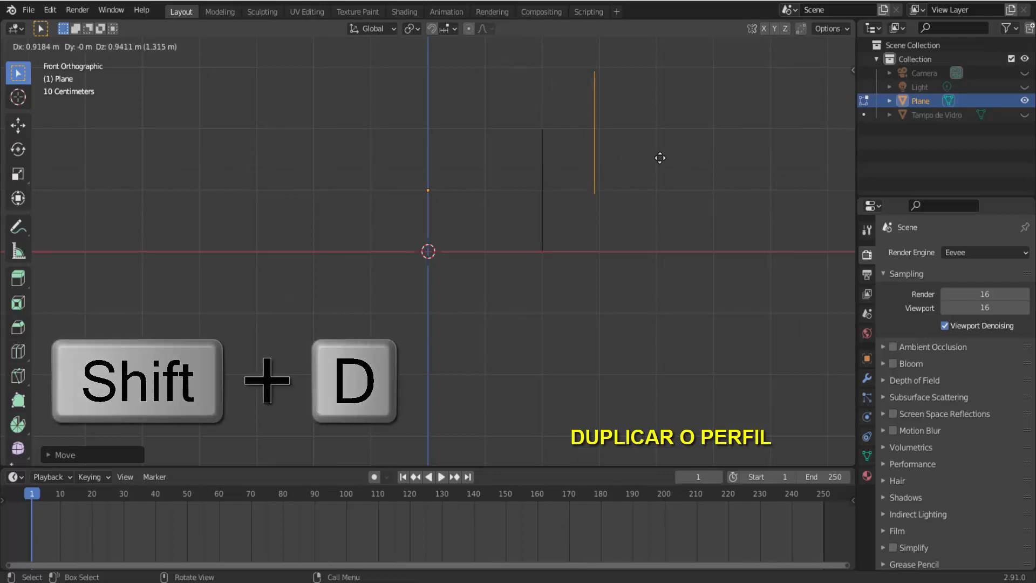
pyautogui.press('Escape')
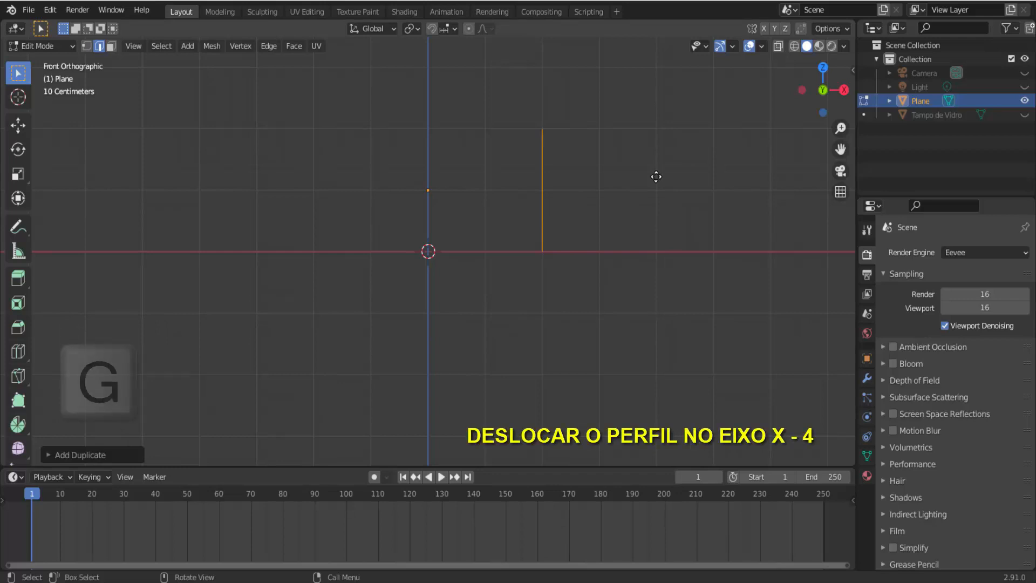
pyautogui.press('g')
pyautogui.press('x')
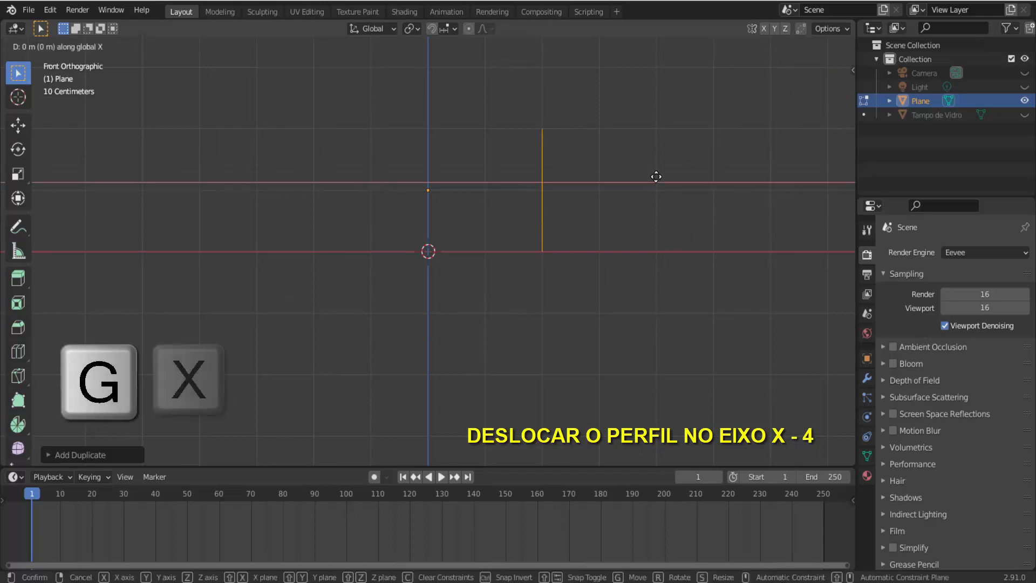
pyautogui.press('-')
pyautogui.press('4')
pyautogui.click(656, 176)
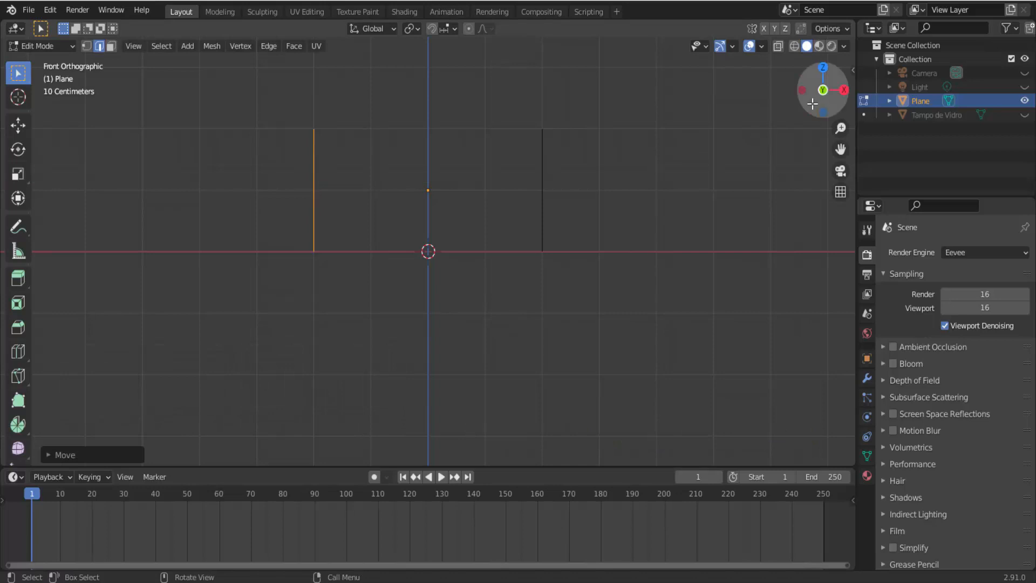
# Step: Using vertex selection, connect one pair of matching upper end vertices of the two profiles with an edge
pyautogui.moveTo(819, 94); pyautogui.dragTo(786, 127)
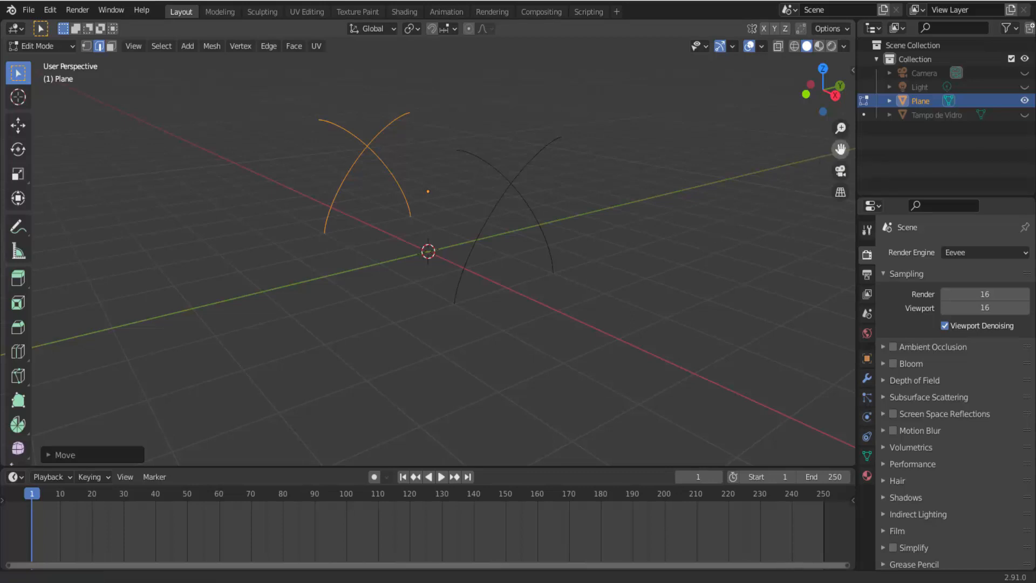
pyautogui.moveTo(840, 149); pyautogui.dragTo(842, 216)
pyautogui.scroll(5, 718, 285)
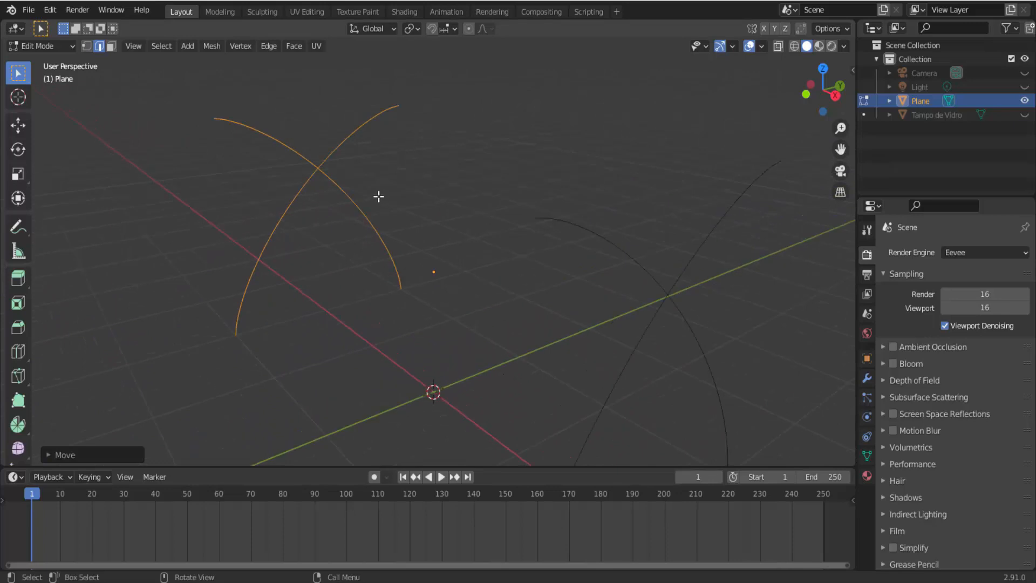
pyautogui.click(87, 46)
pyautogui.click(213, 118)
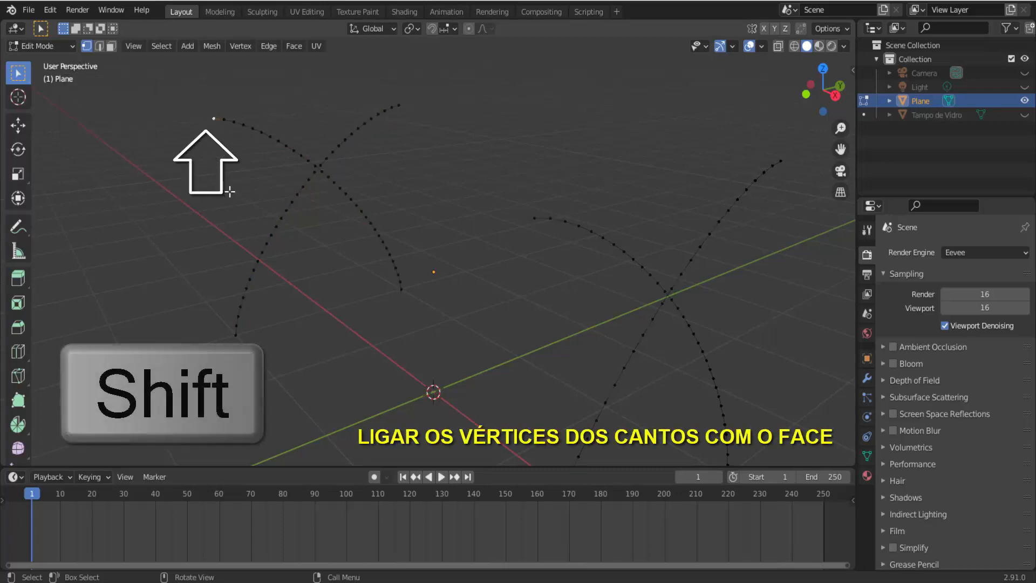
pyautogui.keyDown('shift'); pyautogui.click(534, 219); pyautogui.keyUp('shift')
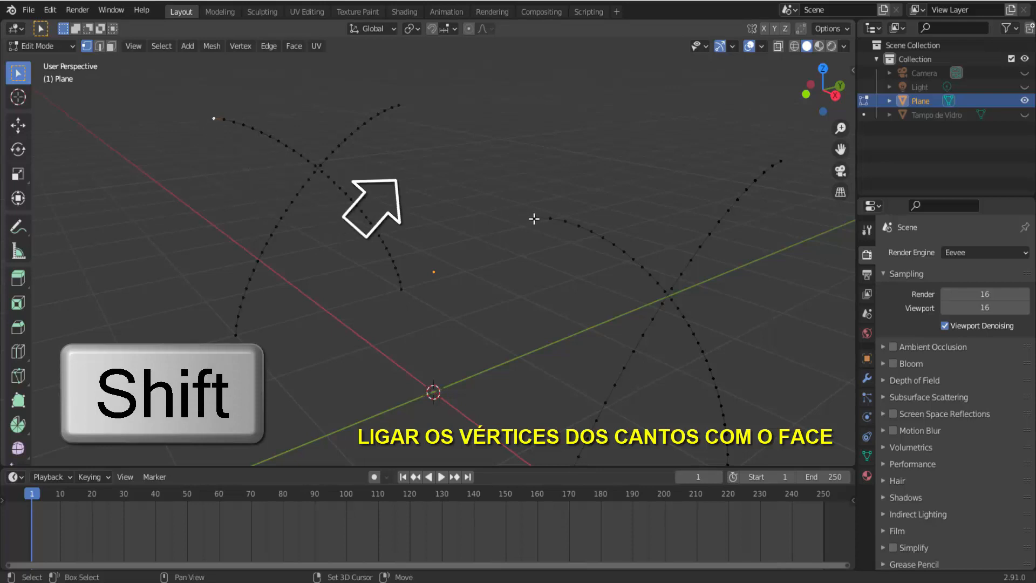
pyautogui.press('f')
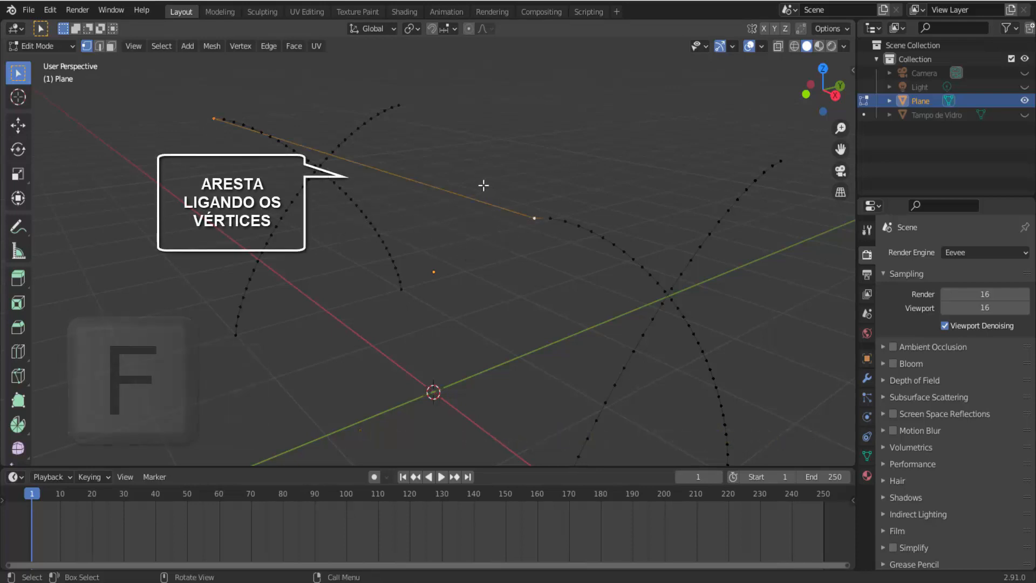
# Step: Connect the remaining pair of upper end vertices on the opposite side of the two profiles with an edge
pyautogui.scroll(-1, 480, 185)
pyautogui.moveTo(820, 111); pyautogui.dragTo(702, 123)
pyautogui.click(285, 296)
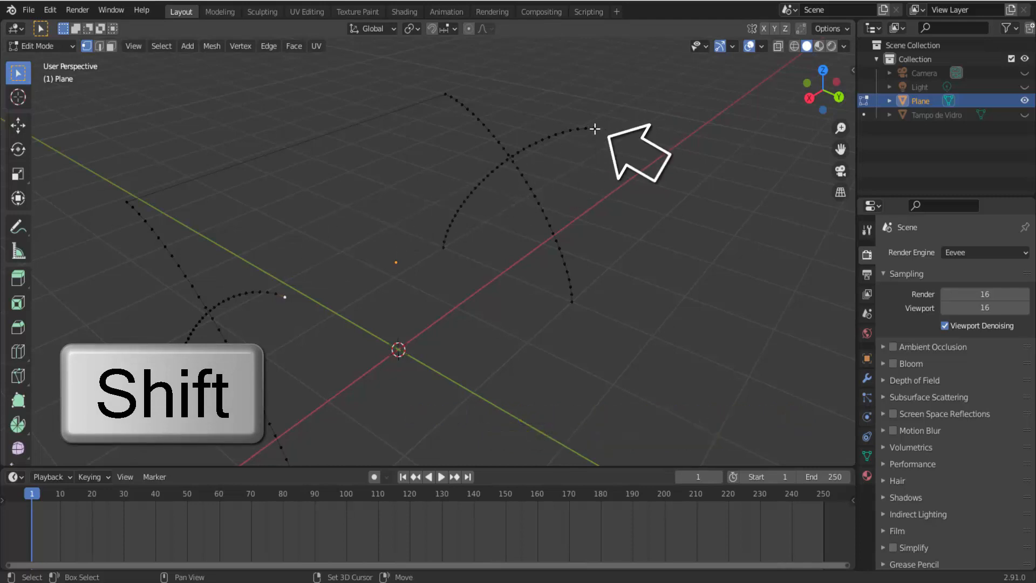
pyautogui.keyDown('shift'); pyautogui.click(594, 129); pyautogui.keyUp('shift')
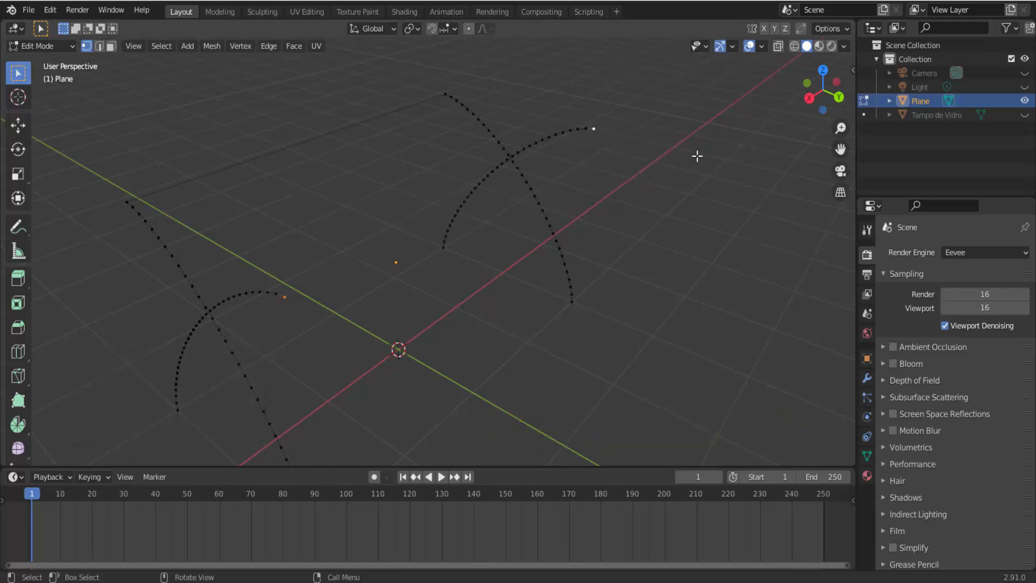
pyautogui.press('f')
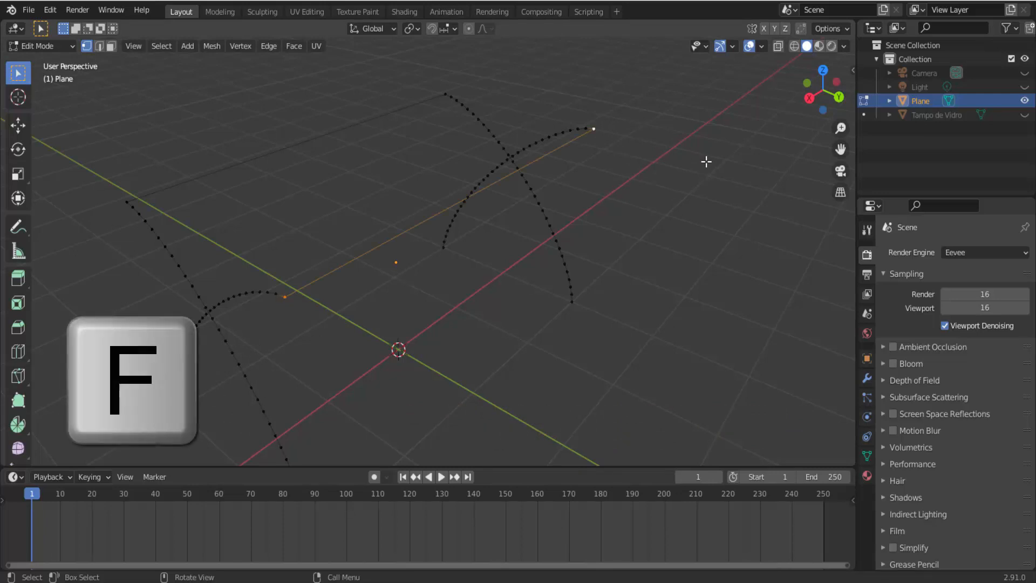
# Step: Return to Object Mode and convert the base profile from a mesh to a curve
pyautogui.moveTo(821, 89); pyautogui.dragTo(747, 125)
pyautogui.scroll(-2, 700, 192)
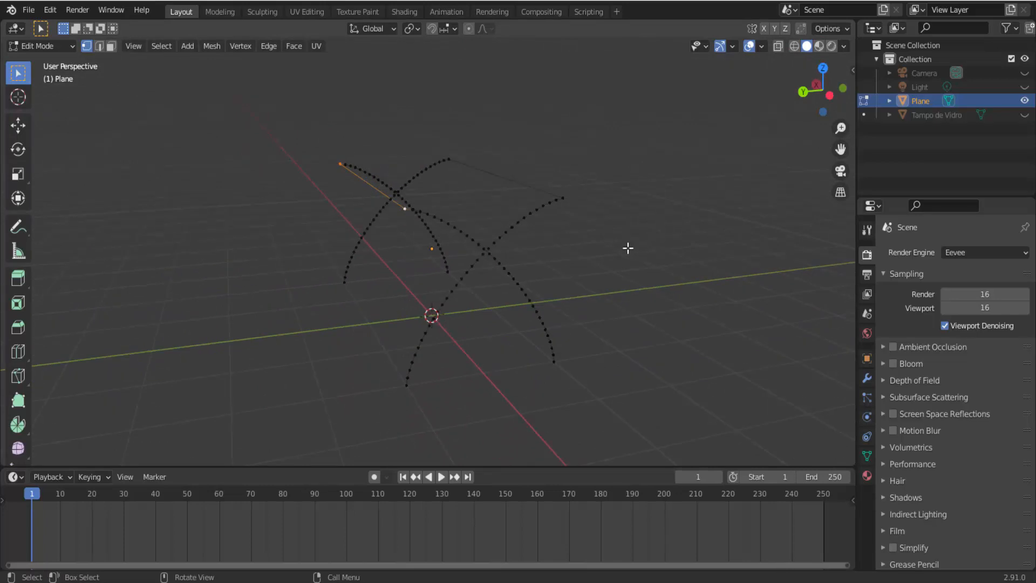
pyautogui.click(52, 47)
pyautogui.click(52, 59)
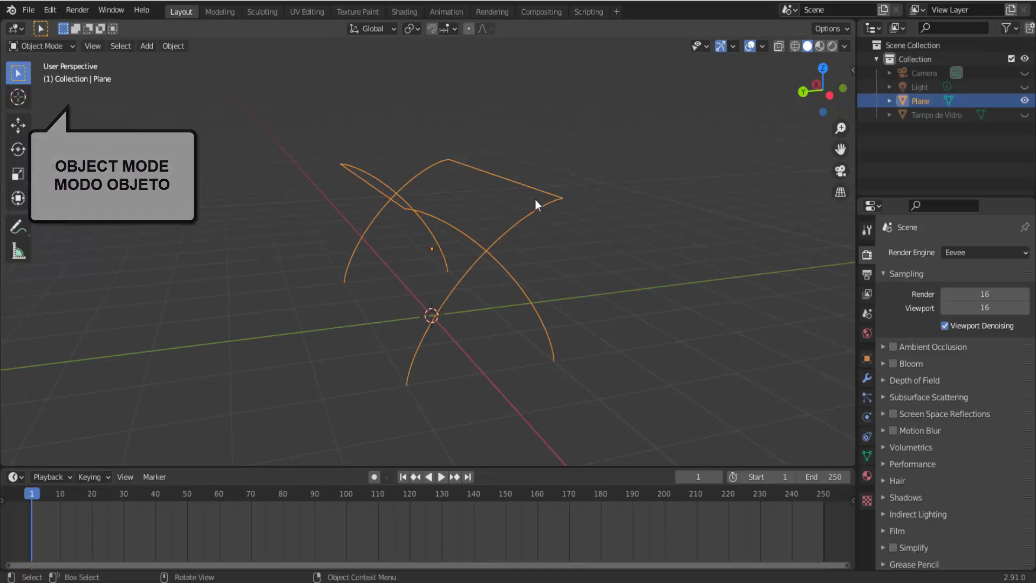
pyautogui.moveTo(818, 93); pyautogui.dragTo(1015, 83)
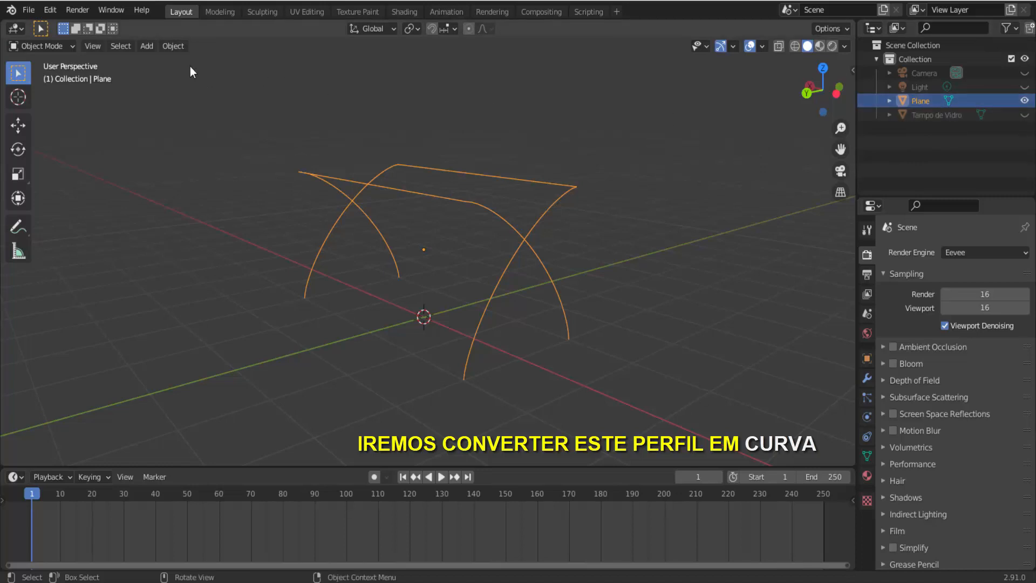
pyautogui.click(175, 46)
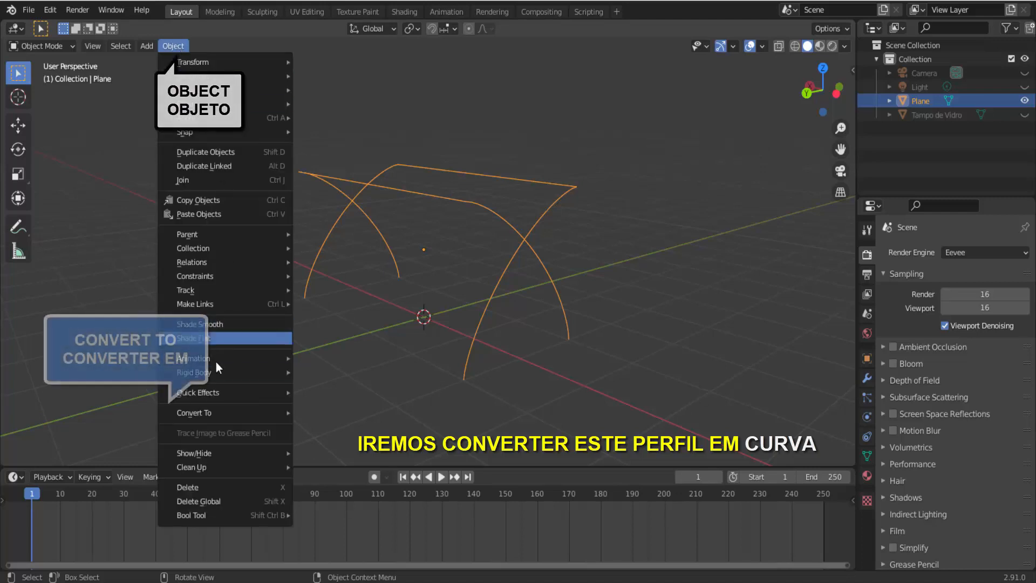
pyautogui.moveTo(264, 411)
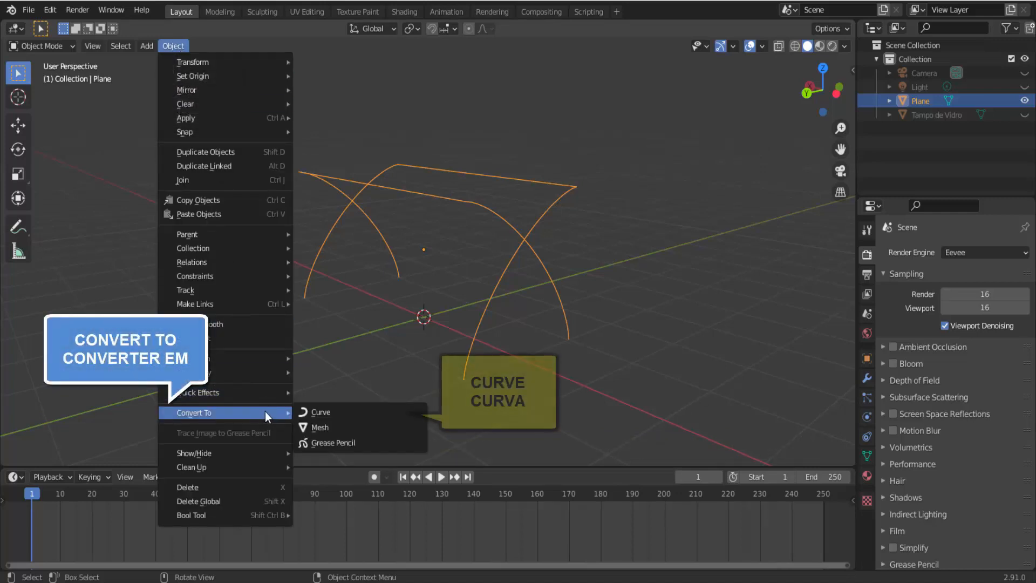
pyautogui.click(413, 412)
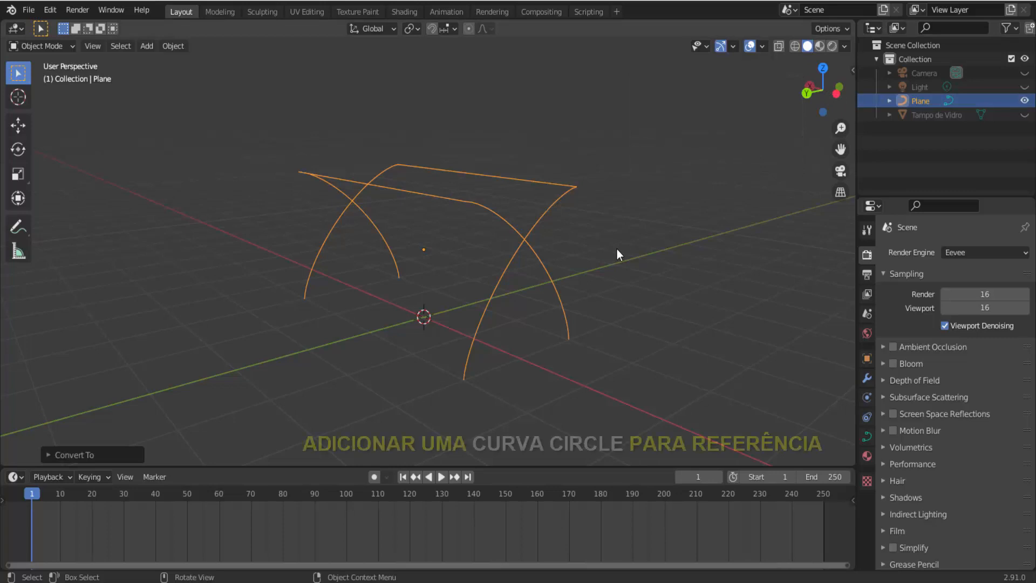
# Step: Add a Bezier circle curve at the origin and scale it down to about 0.16
pyautogui.click(147, 46)
pyautogui.moveTo(167, 73)
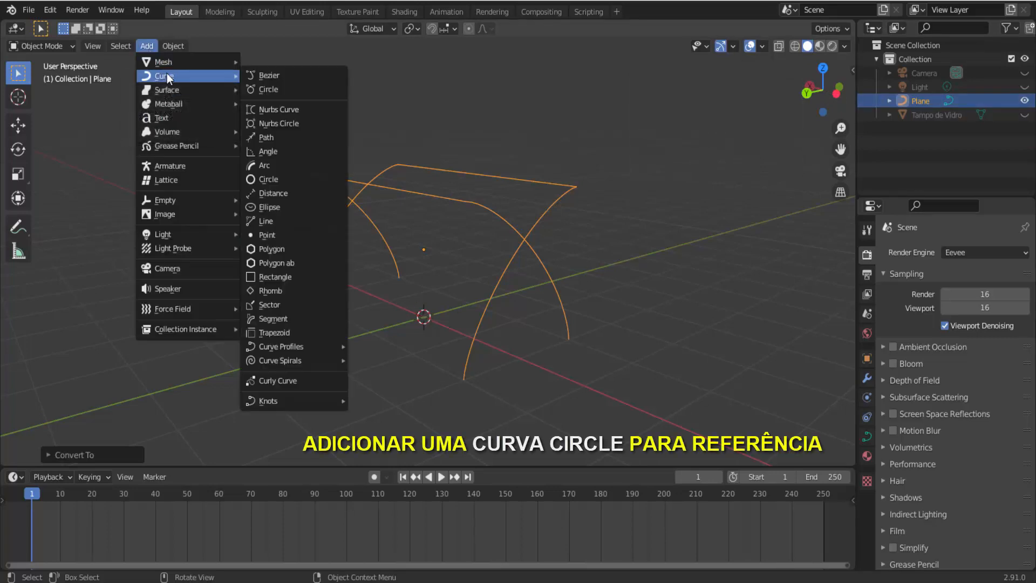
pyautogui.click(274, 94)
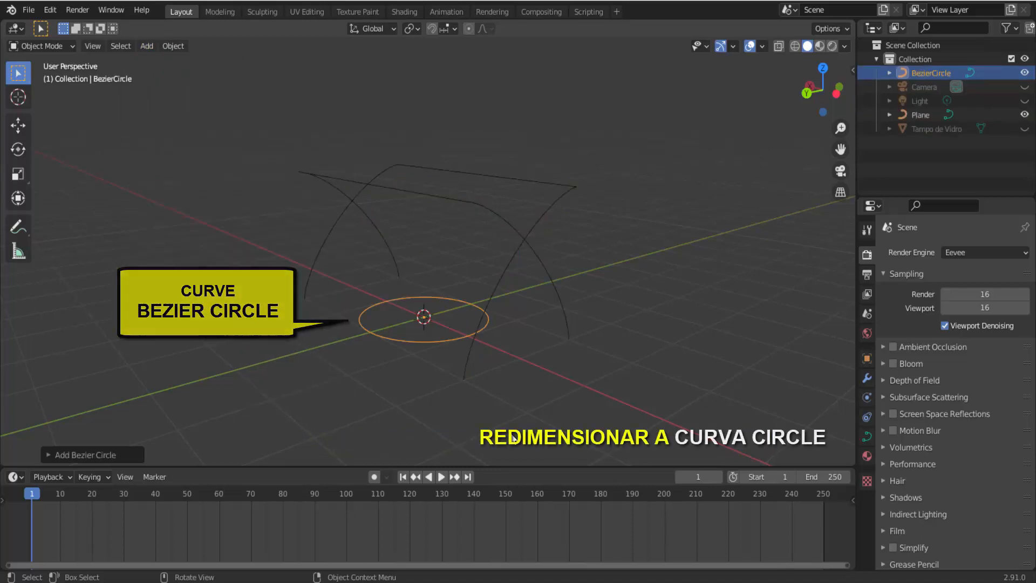
pyautogui.press('s')
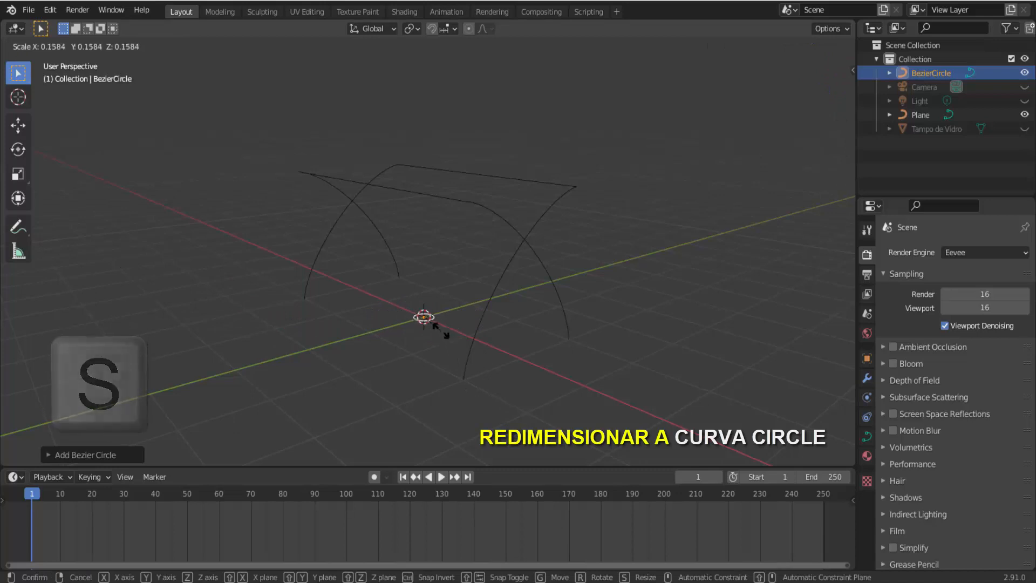
pyautogui.click(440, 326)
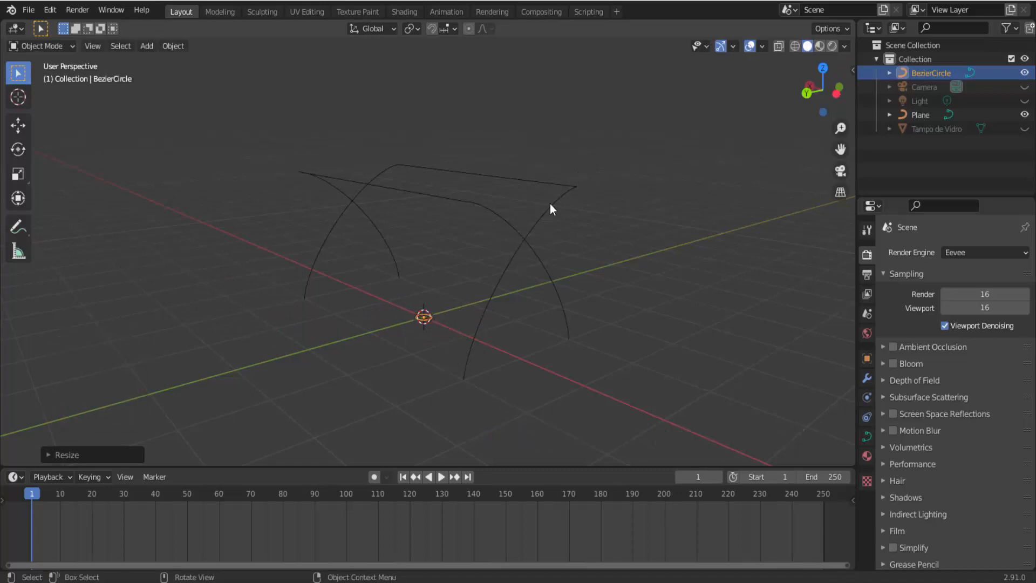
# Step: Set the base profile curve's geometry bevel to Object, using BezierCircle as the bevel object
pyautogui.click(528, 180)
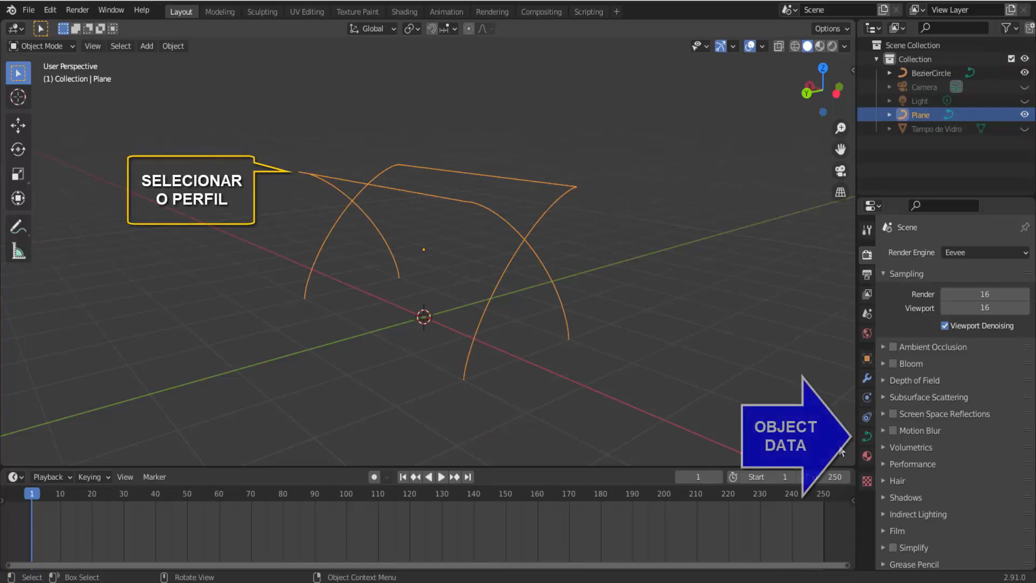
pyautogui.click(866, 436)
pyautogui.scroll(-3, 901, 422)
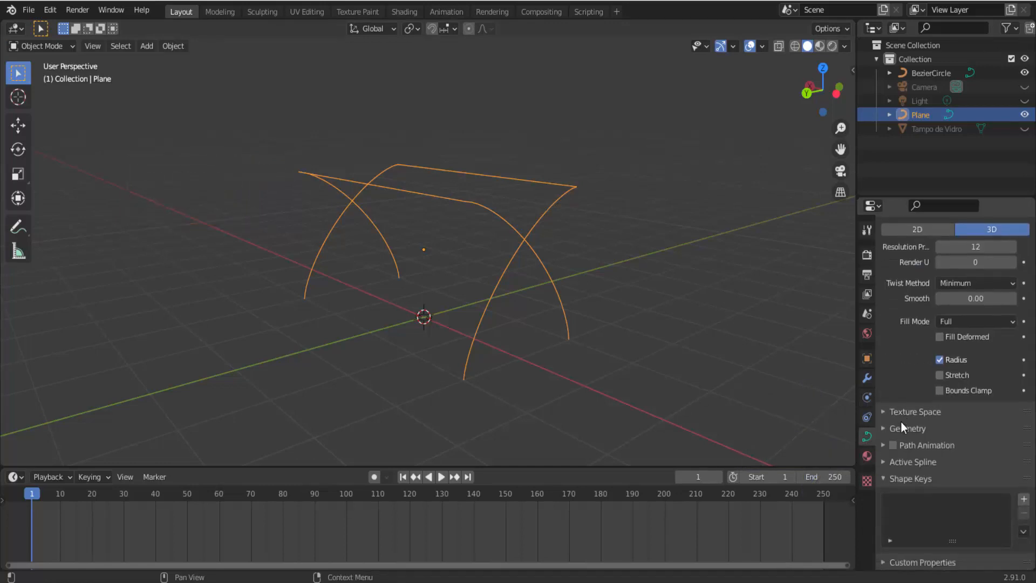
pyautogui.click(885, 429)
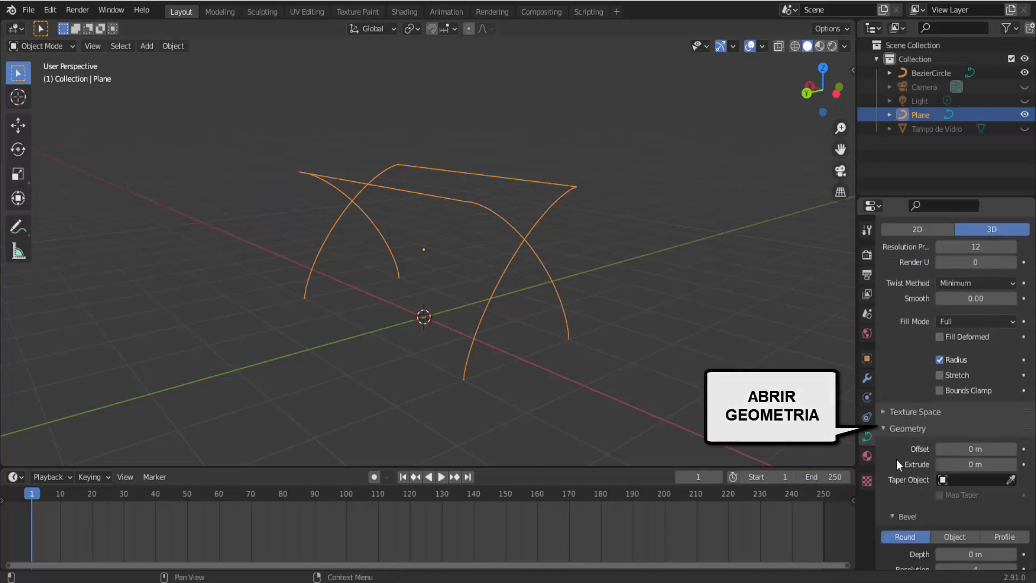
pyautogui.scroll(-6, 895, 459)
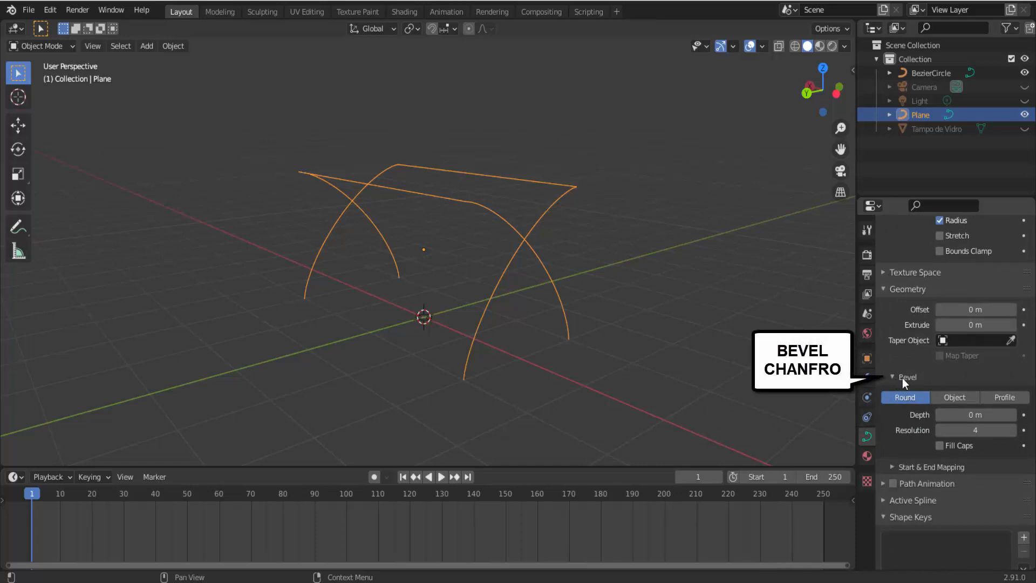
pyautogui.click(958, 399)
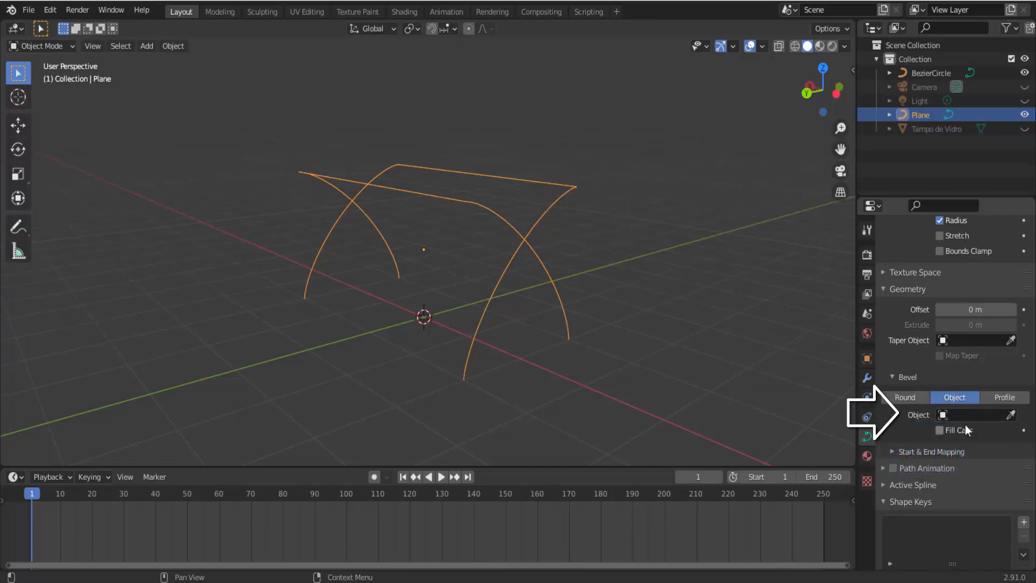
pyautogui.click(983, 413)
pyautogui.click(939, 433)
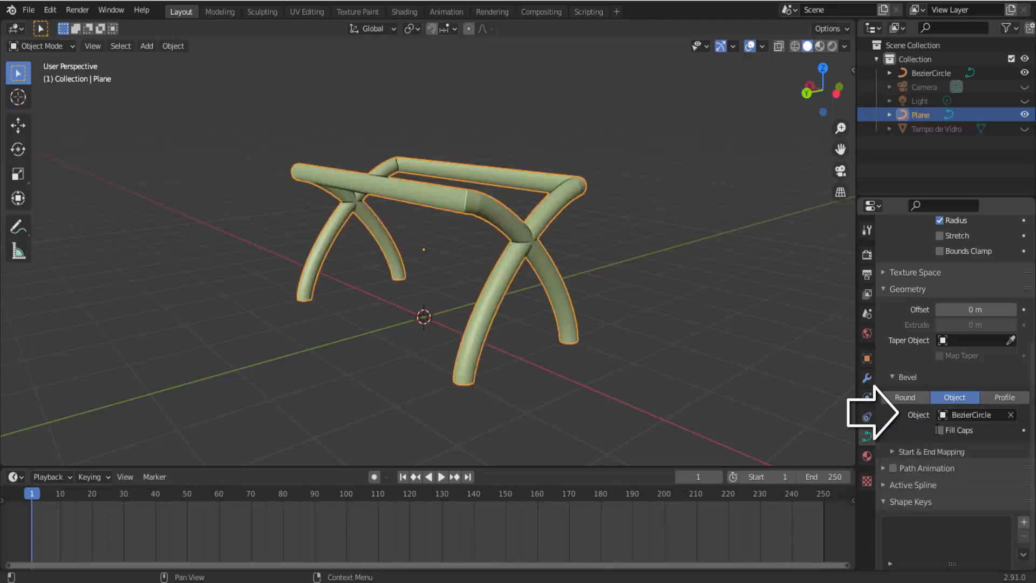
# Step: Scale the Bezier circle down to about 0.37 to thin the base's tubes
pyautogui.click(421, 318)
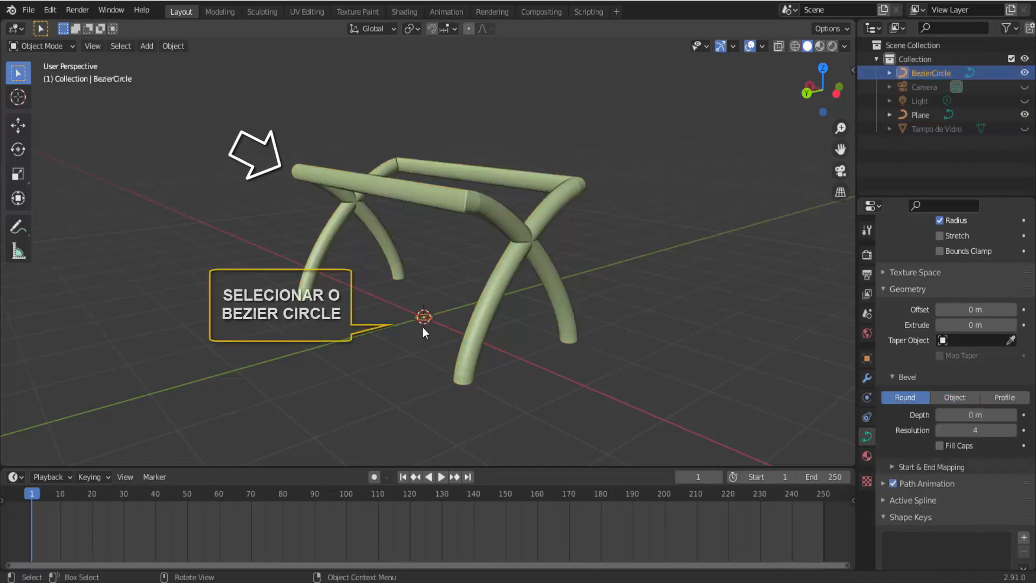
pyautogui.press('s')
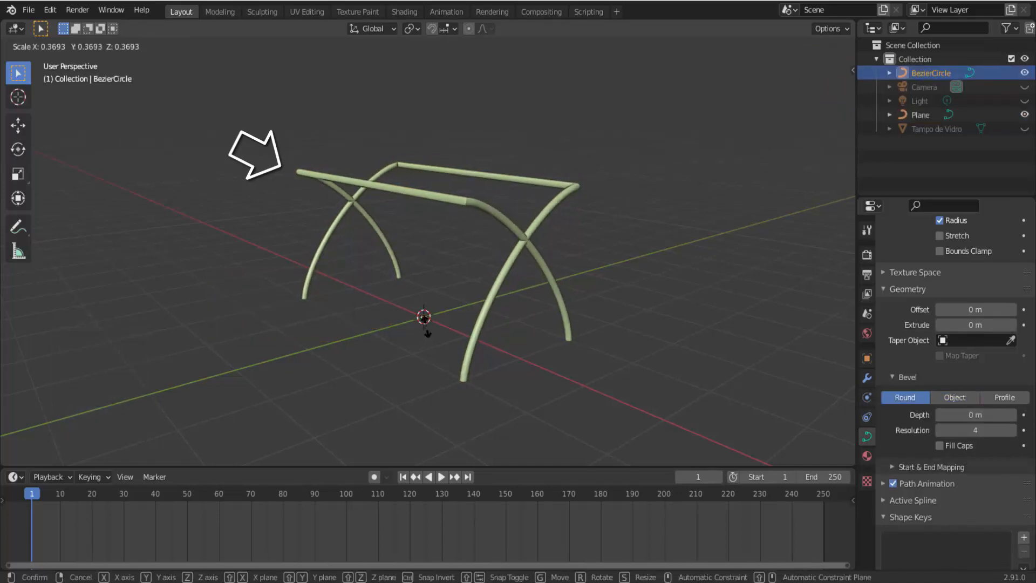
pyautogui.click(427, 337)
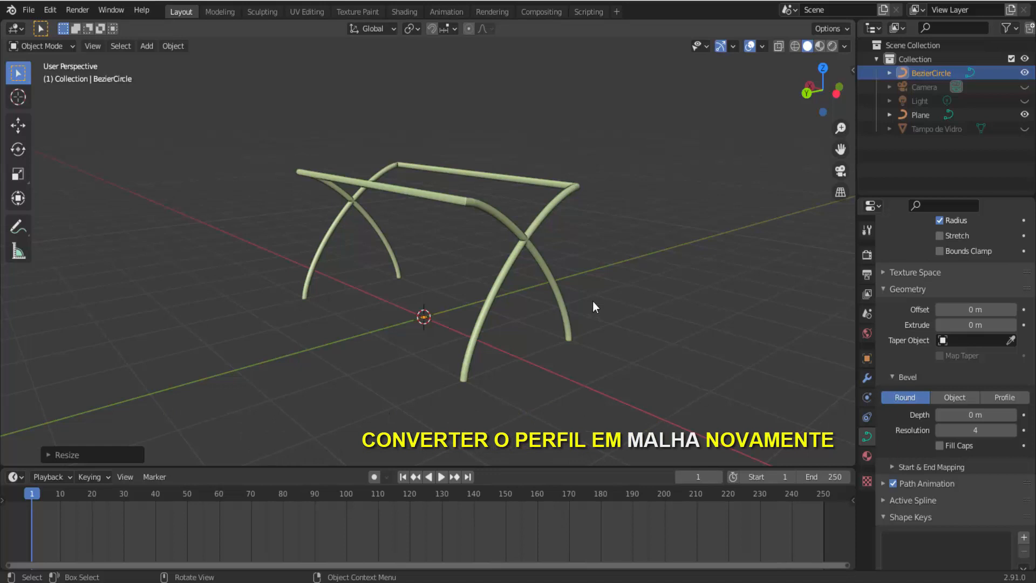
# Step: Convert the beveled base profile from a curve back to a mesh
pyautogui.click(545, 187)
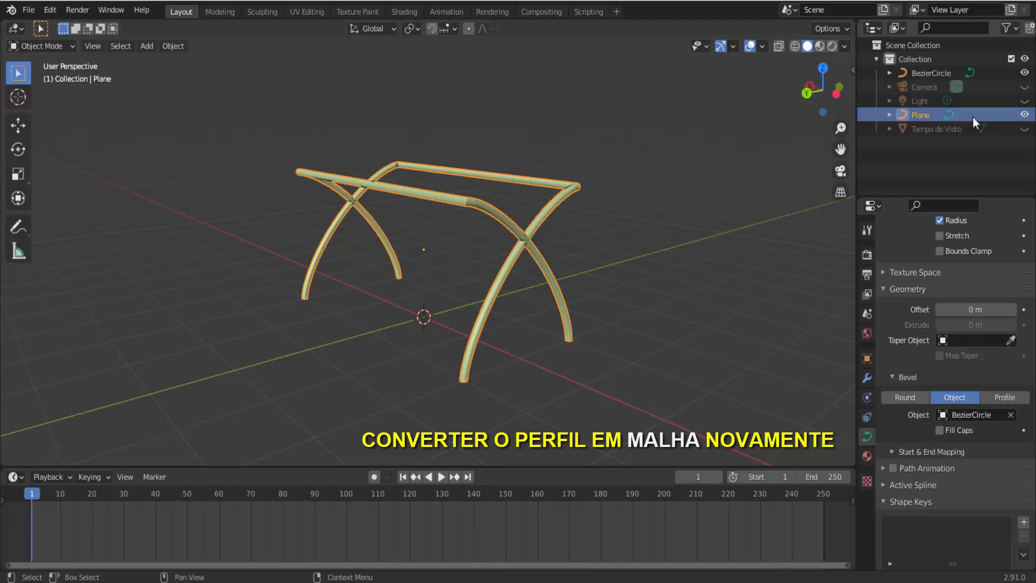
pyautogui.click(173, 46)
pyautogui.moveTo(209, 412)
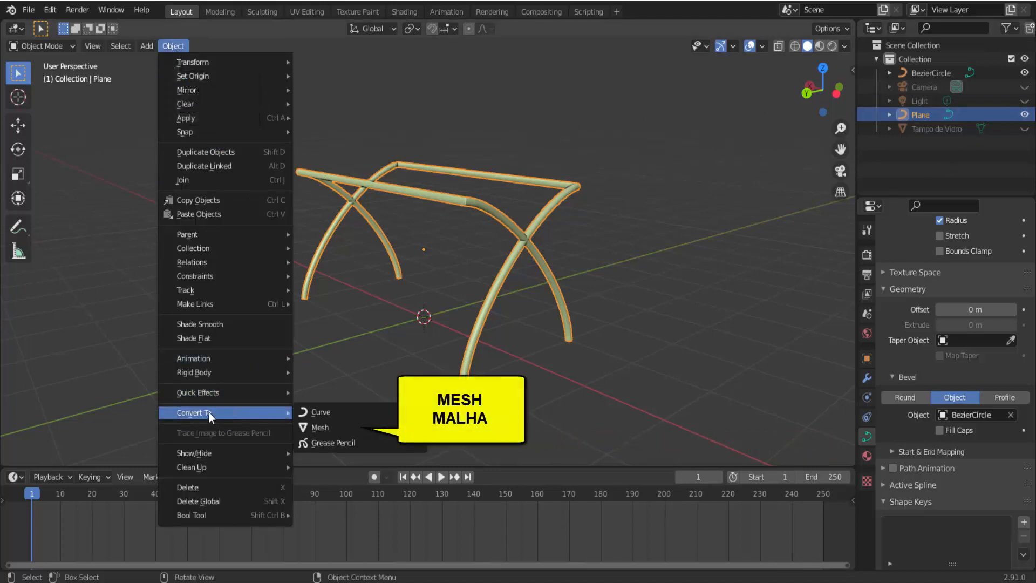
pyautogui.click(330, 426)
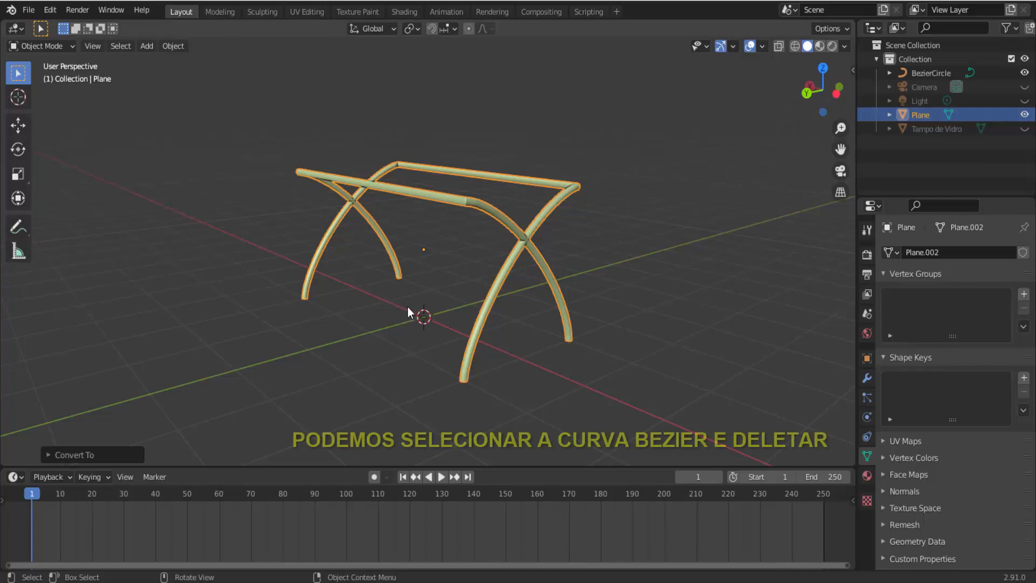
# Step: Delete the Bezier circle at the origin
pyautogui.moveTo(407, 307); pyautogui.dragTo(441, 332)
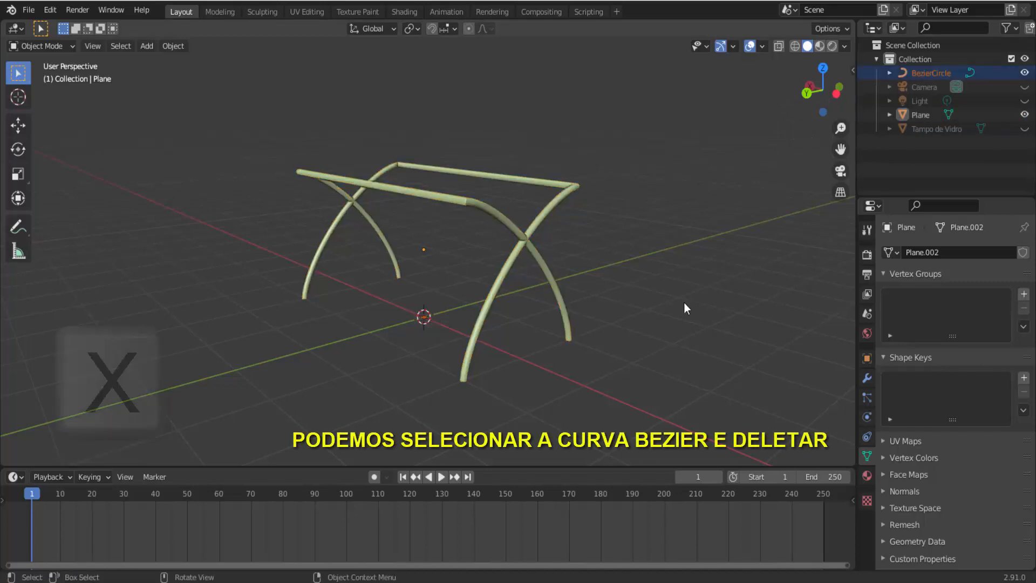
pyautogui.press('x')
pyautogui.click(750, 263)
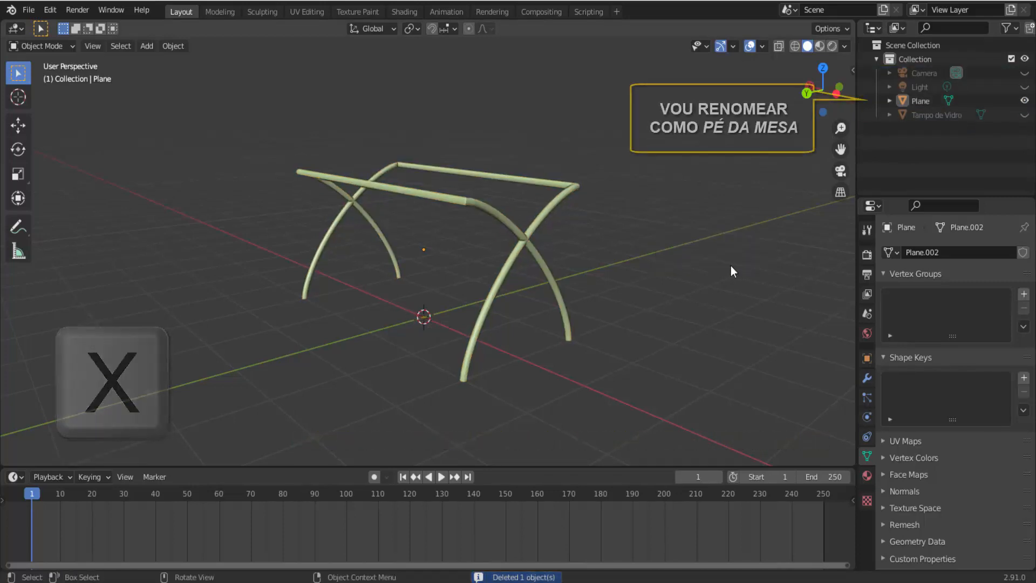
# Step: Rename the base object "Plane" as "pé da mesa"
pyautogui.click(920, 102)
pyautogui.doubleClick(916, 99)
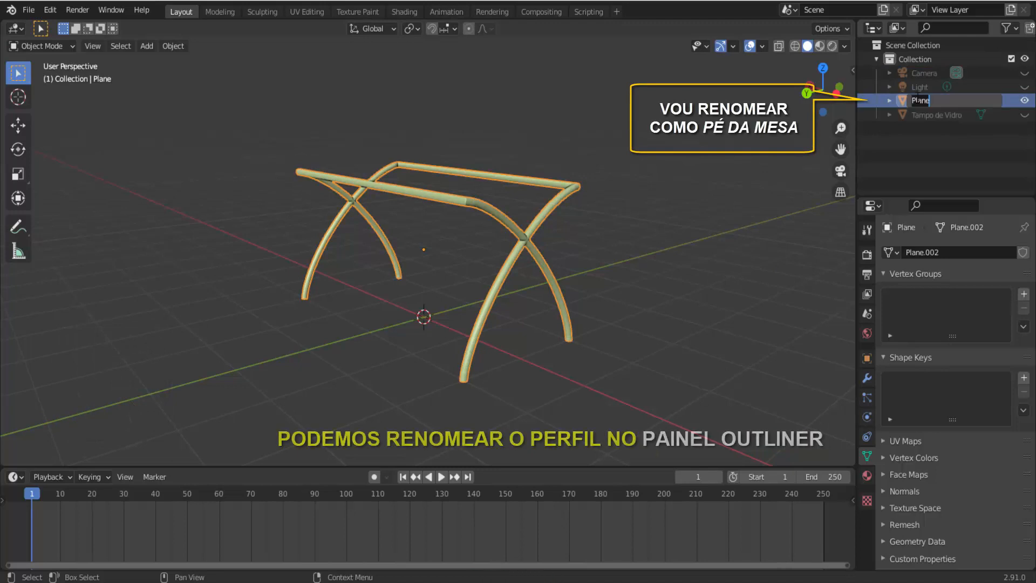
pyautogui.write('p')
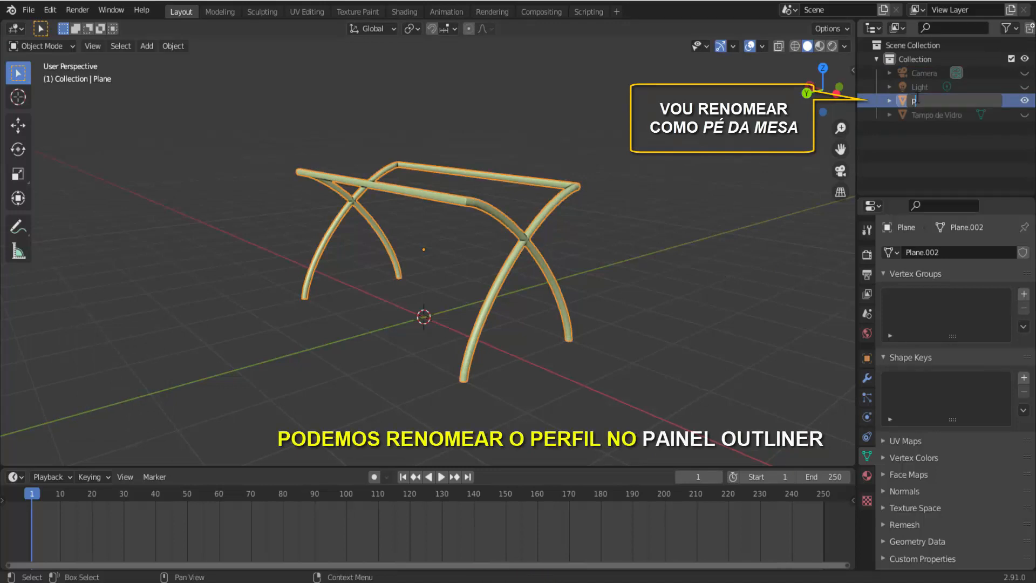
pyautogui.write('é da mesa')
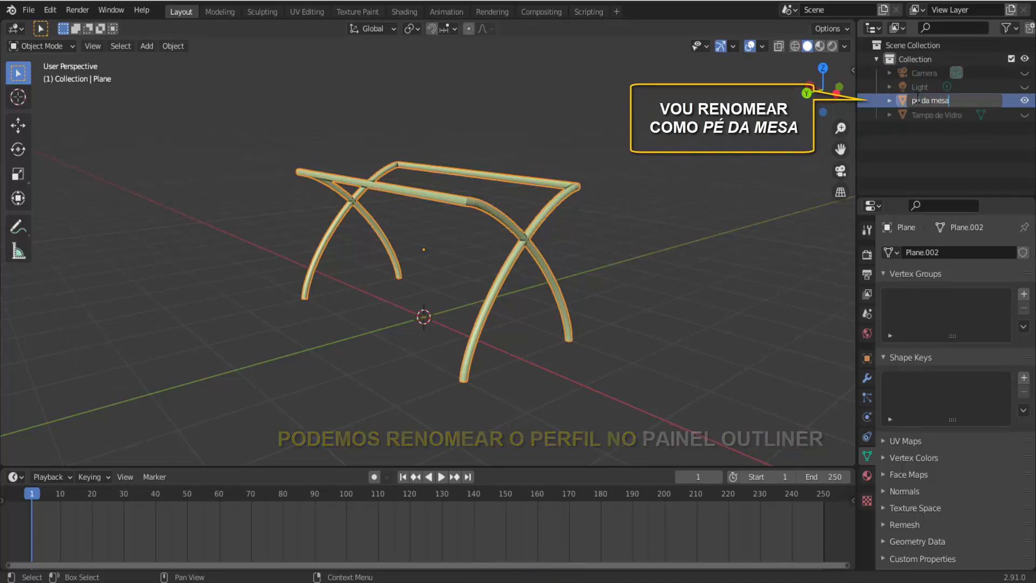
pyautogui.press('Return')
# Step: Unhide the Tampo de Vidro tabletop and move it up along Z to the top of the base
pyautogui.click(929, 117)
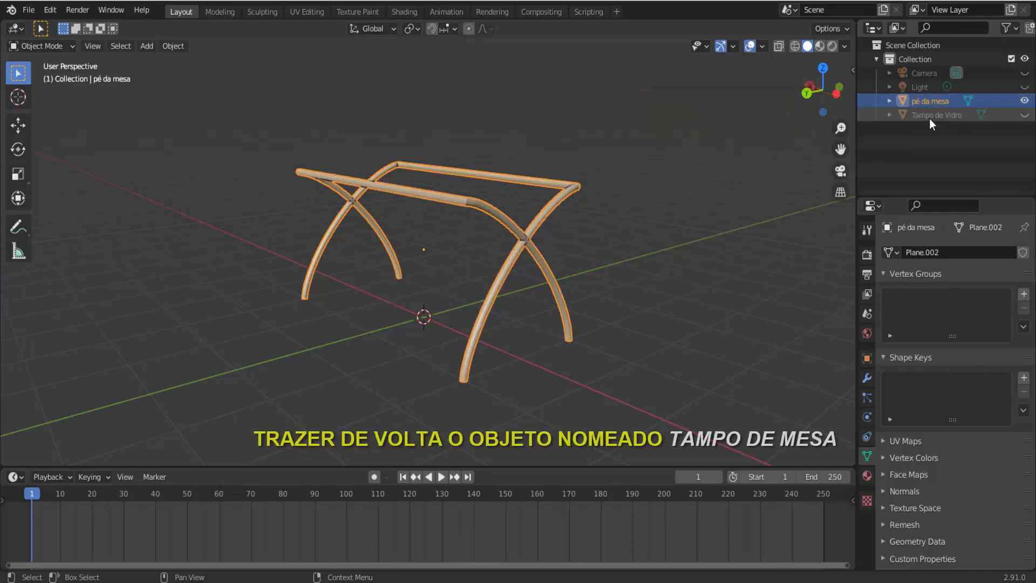
pyautogui.click(1025, 116)
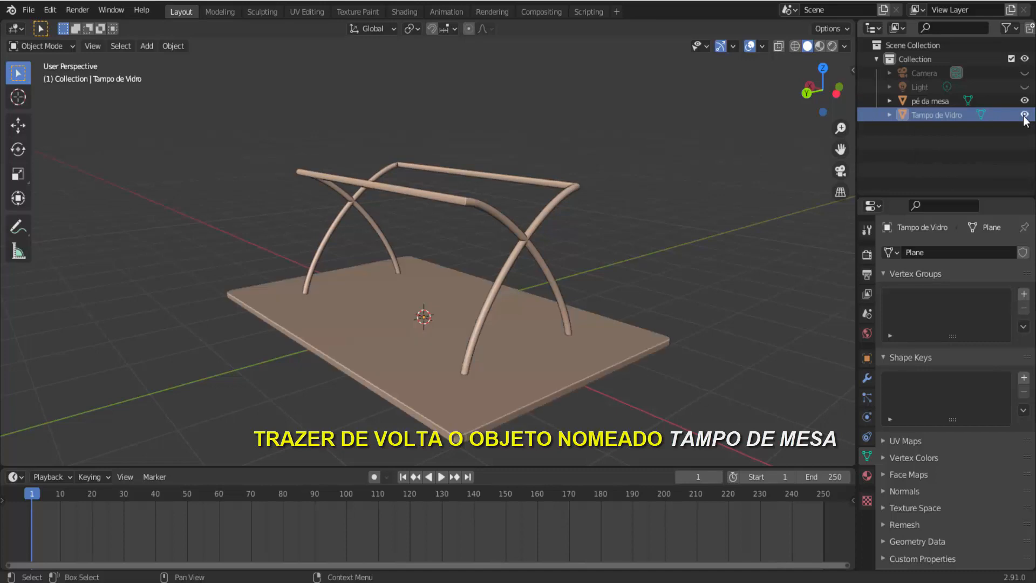
pyautogui.click(425, 401)
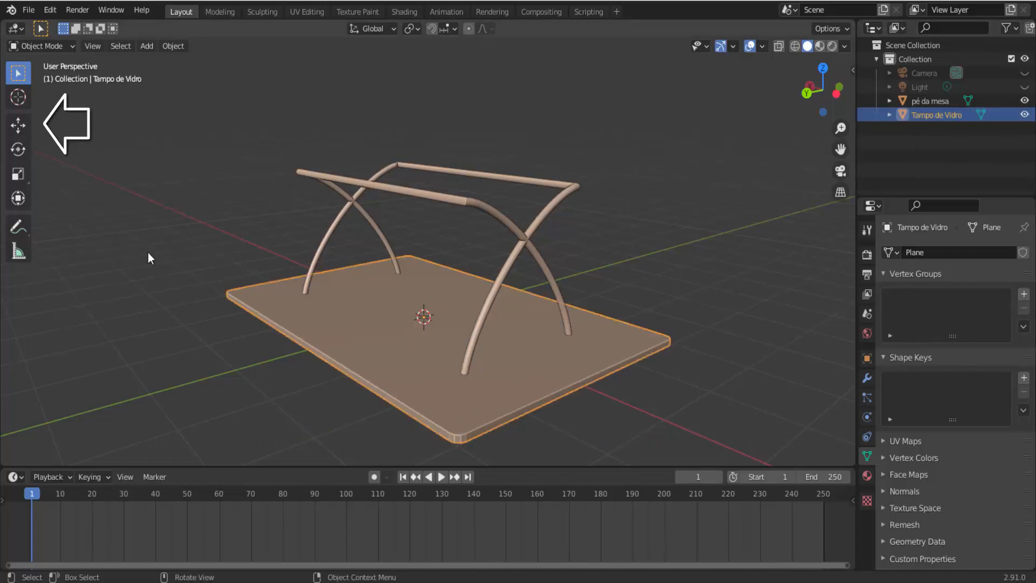
pyautogui.click(19, 128)
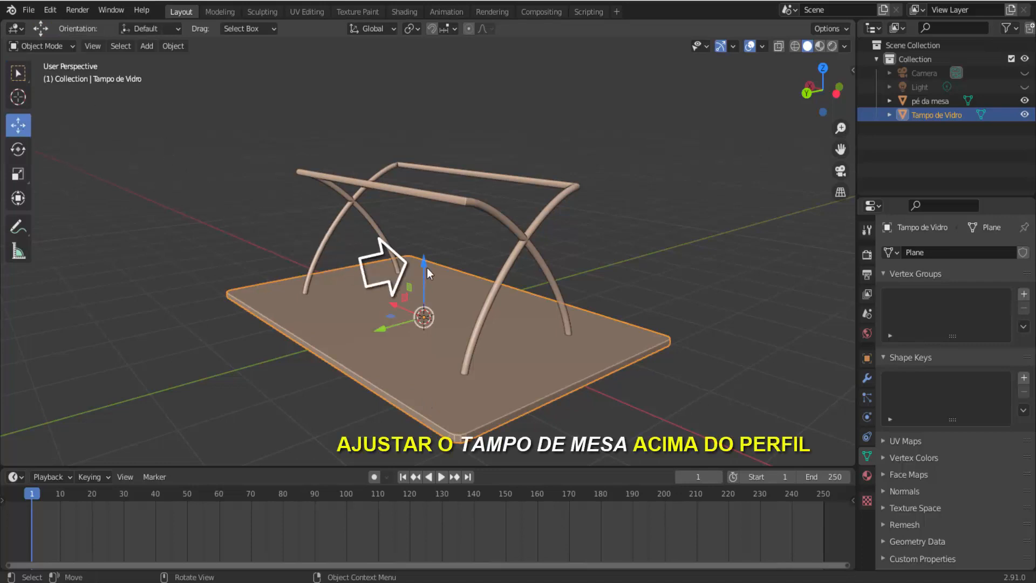
pyautogui.moveTo(426, 265); pyautogui.dragTo(459, 120)
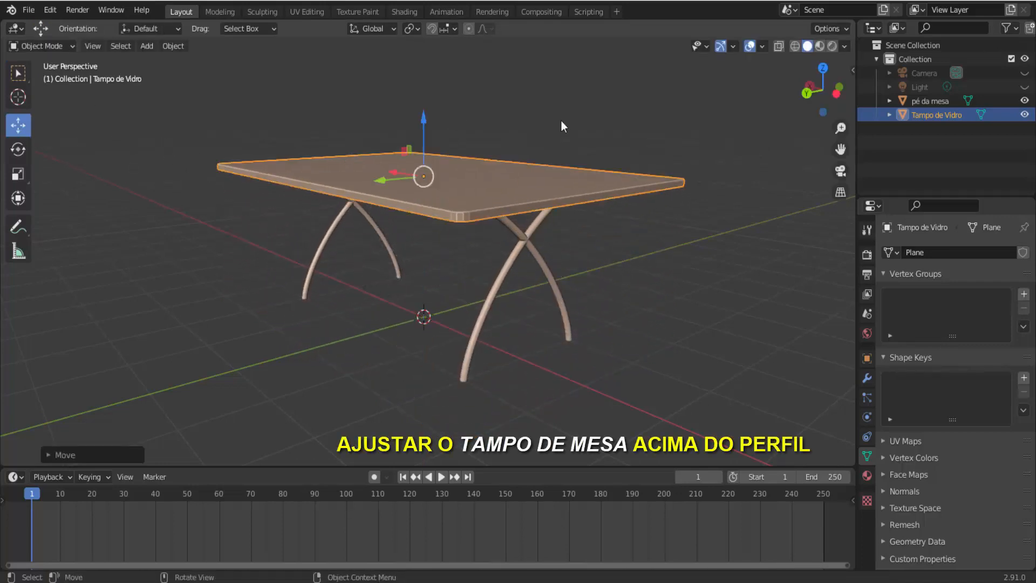
# Step: Fine-tune the tabletop's height in the back orthographic view so it rests on the base's upper tubes
pyautogui.click(805, 93)
pyautogui.scroll(1, 378, 257)
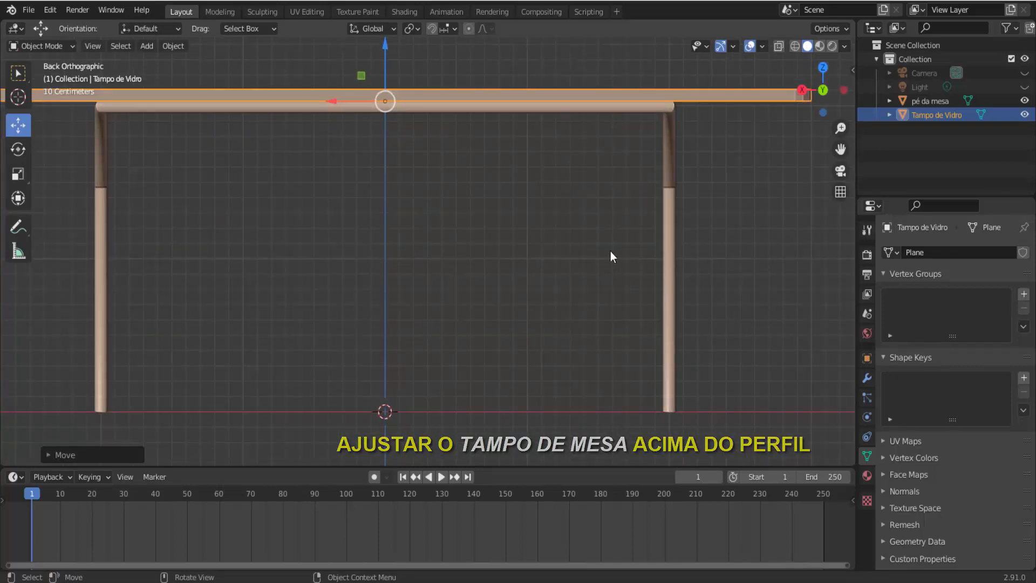
pyautogui.moveTo(385, 47); pyautogui.dragTo(385, 48)
pyautogui.scroll(-2, 737, 261)
pyautogui.moveTo(738, 261); pyautogui.dragTo(664, 294, button='middle')
pyautogui.scroll(-3, 661, 300)
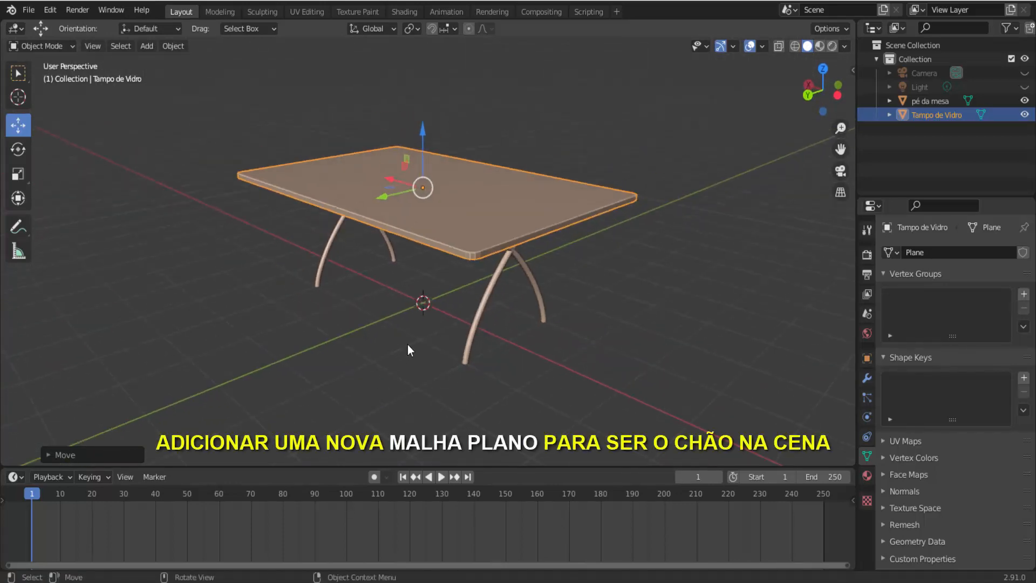
# Step: Add a mesh plane at the origin as the floor and scale it up to about 3.2
pyautogui.click(146, 46)
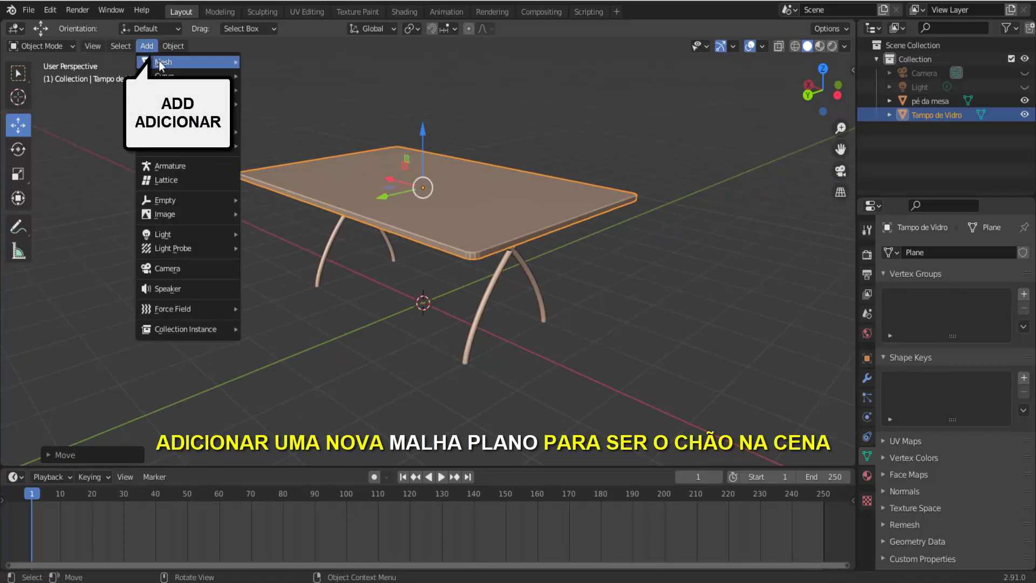
pyautogui.moveTo(161, 61)
pyautogui.click(262, 61)
pyautogui.press('s')
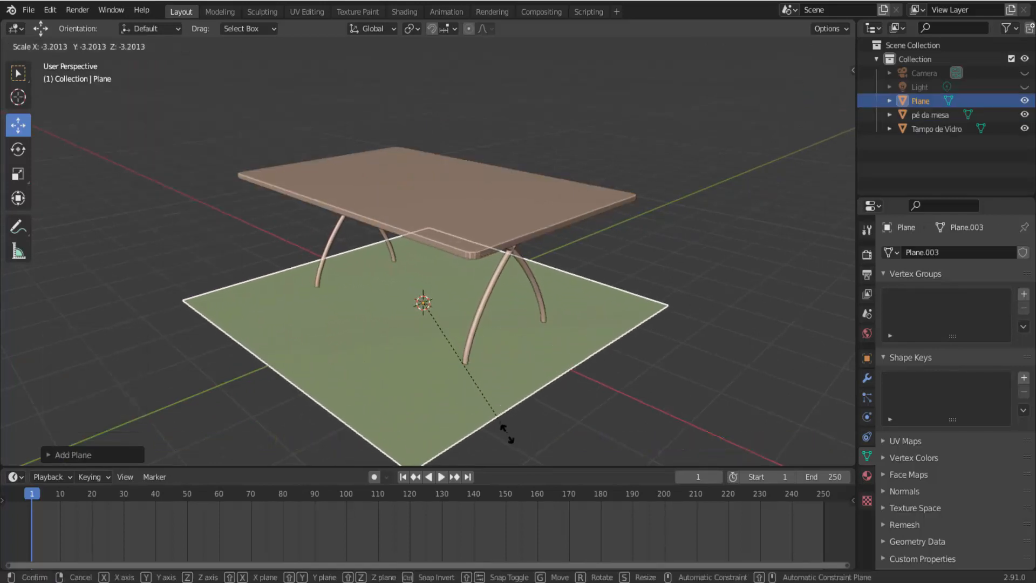
pyautogui.click(507, 435)
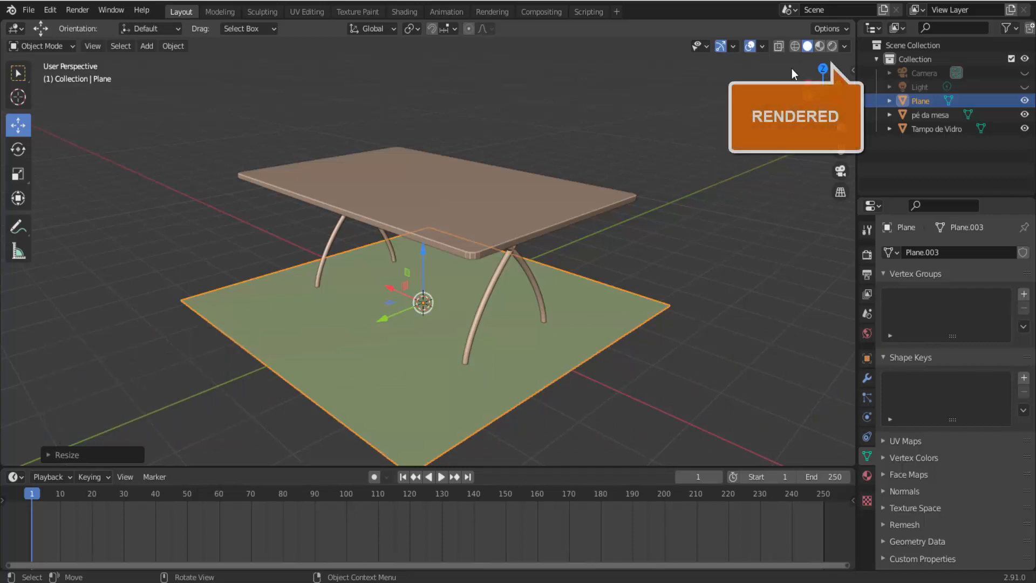
# Step: In rendered viewport shading, unhide the Light and move it along the X axis to the opposite side of the table
pyautogui.click(832, 46)
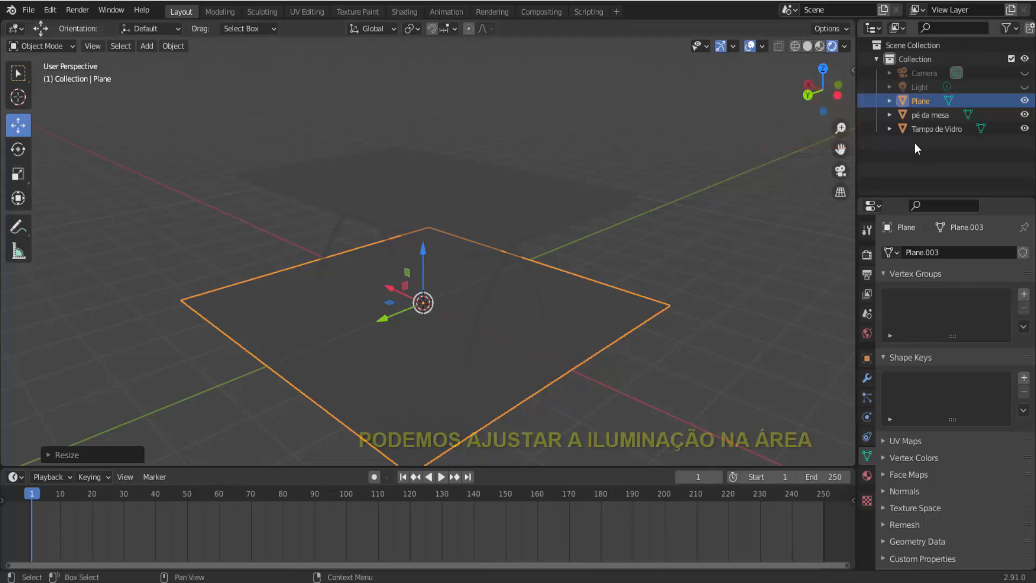
pyautogui.click(1023, 87)
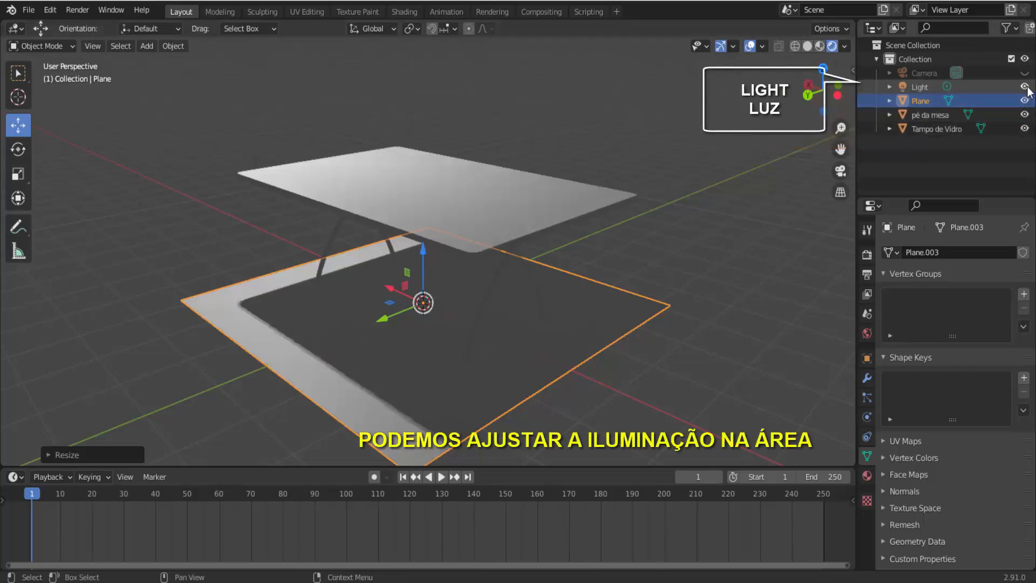
pyautogui.scroll(-5, 532, 299)
pyautogui.click(332, 98)
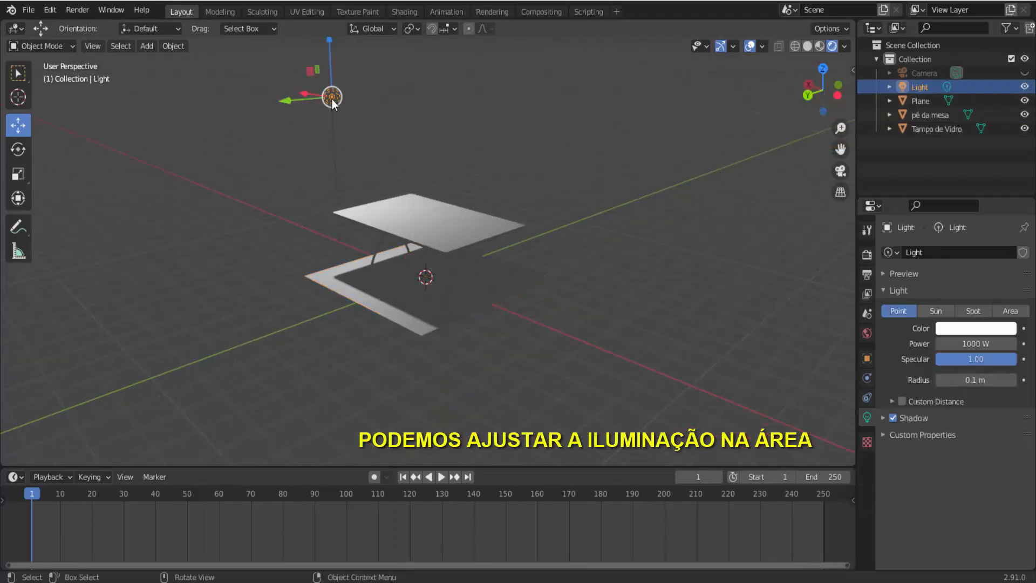
pyautogui.moveTo(301, 93); pyautogui.dragTo(562, 255)
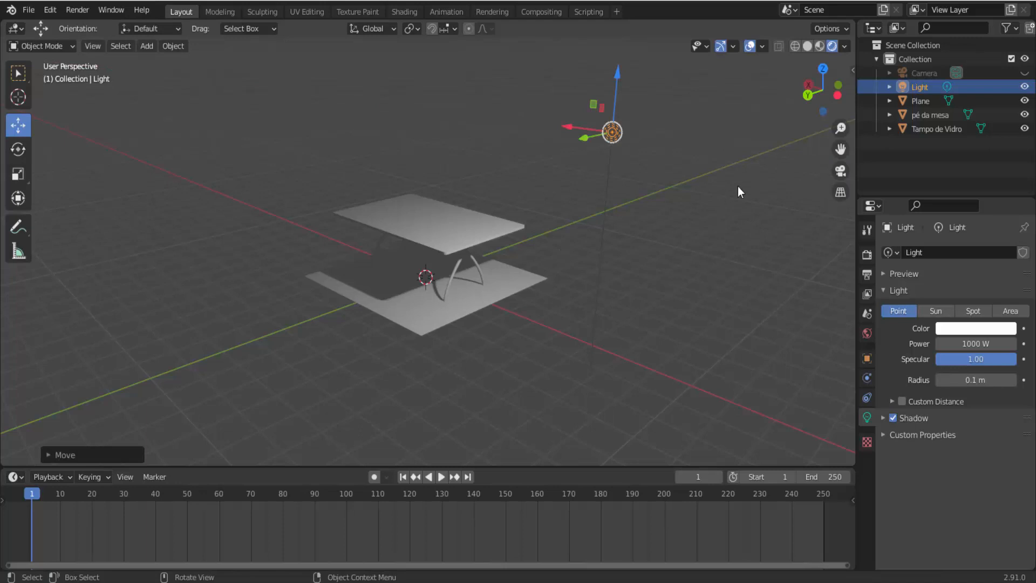
# Step: Reframe the locked camera so the whole table and floor fit inside its frame, and return to the perspective view
pyautogui.click(839, 173)
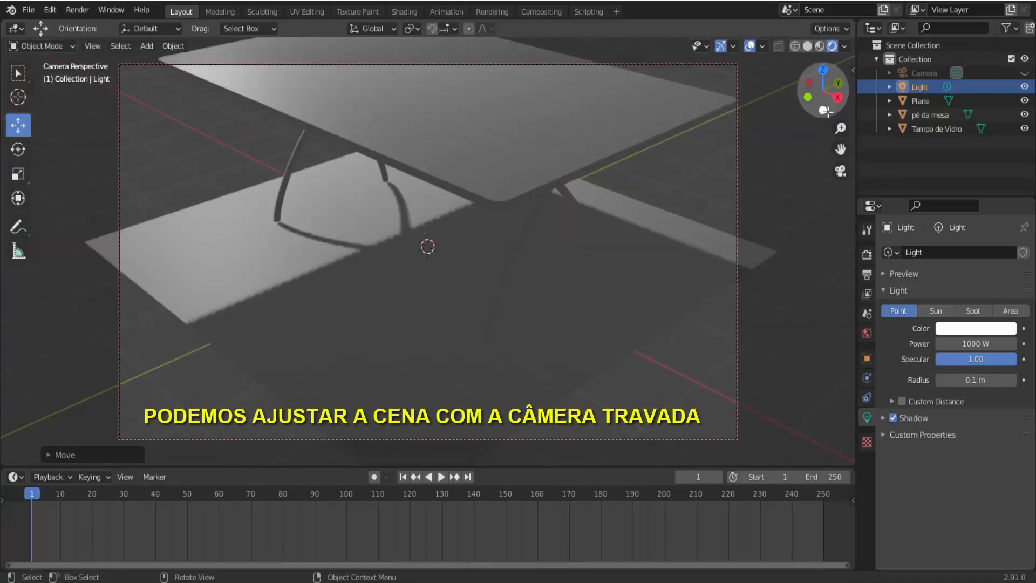
pyautogui.moveTo(825, 112); pyautogui.dragTo(855, 154)
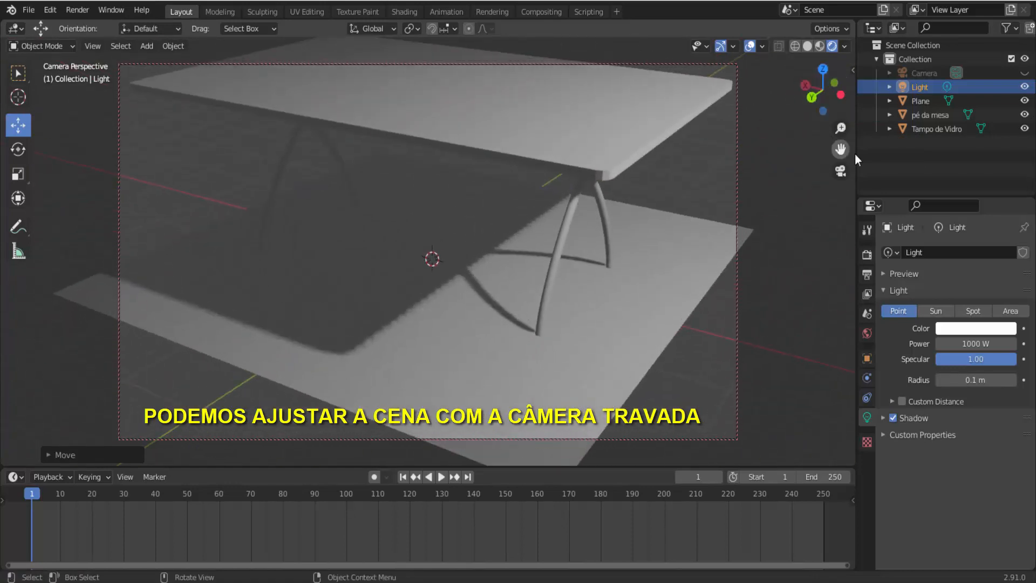
pyautogui.scroll(-2, 701, 208)
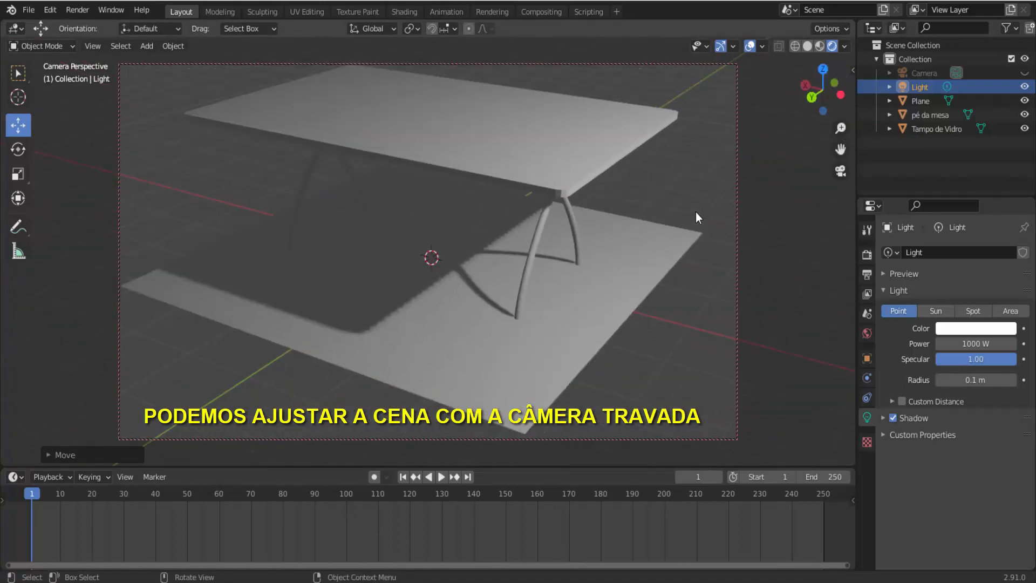
pyautogui.scroll(-2, 701, 214)
pyautogui.moveTo(840, 149); pyautogui.dragTo(840, 126)
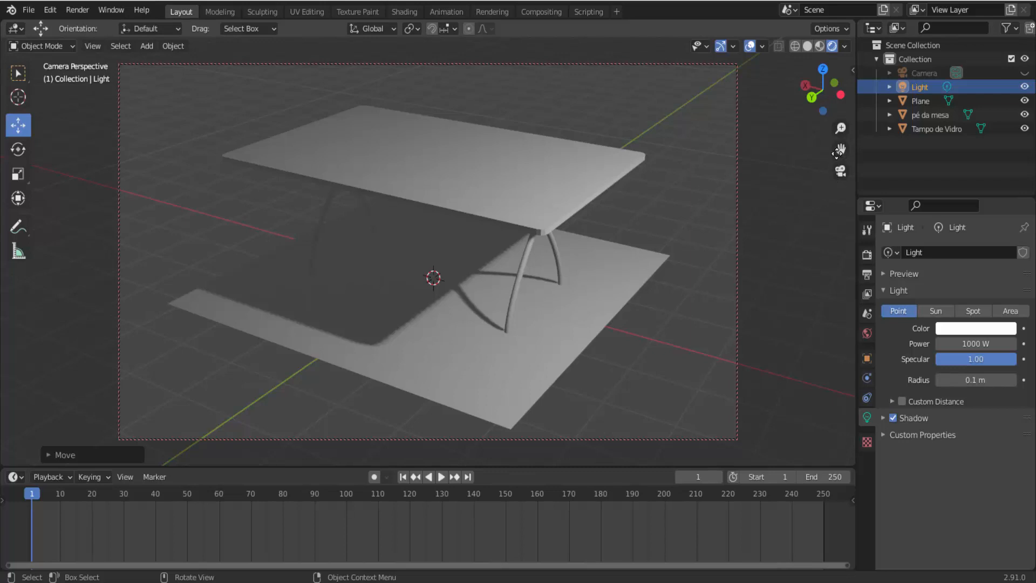
pyautogui.click(840, 173)
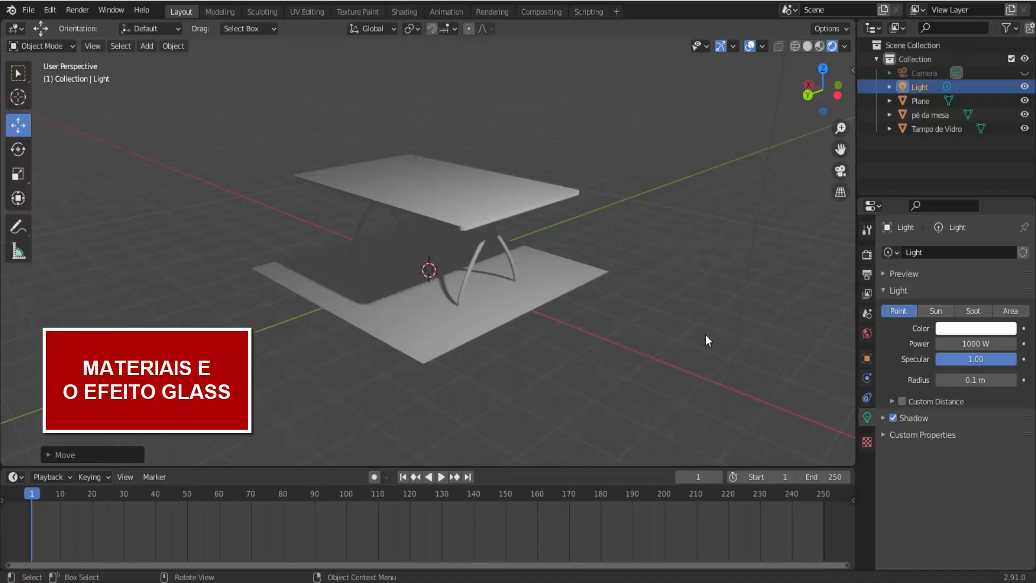
# Step: Give the floor plane a new Principled BSDF material and set its roughness to 1.000
pyautogui.click(571, 286)
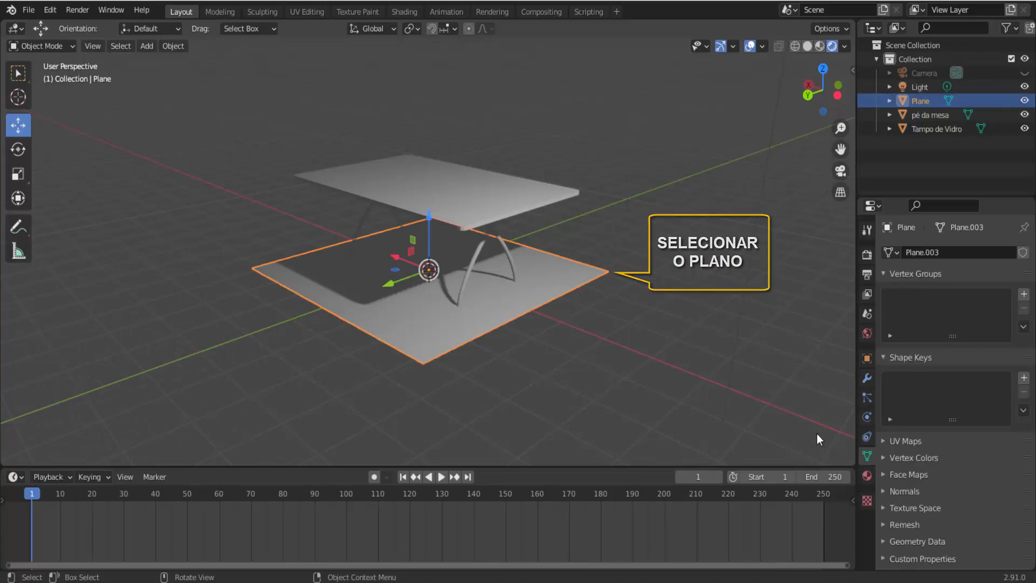
pyautogui.click(867, 478)
pyautogui.click(956, 312)
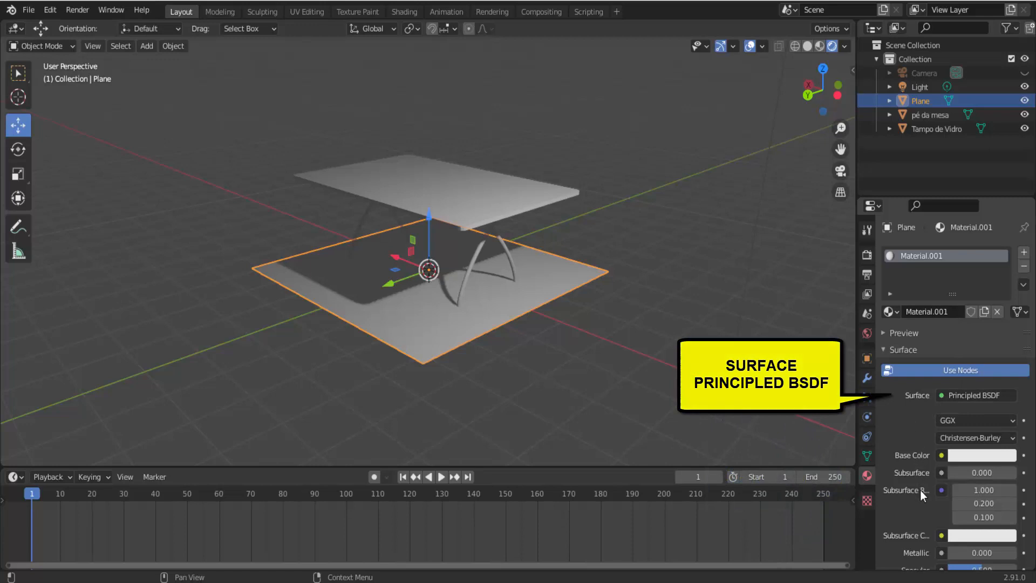
pyautogui.scroll(-1, 925, 524)
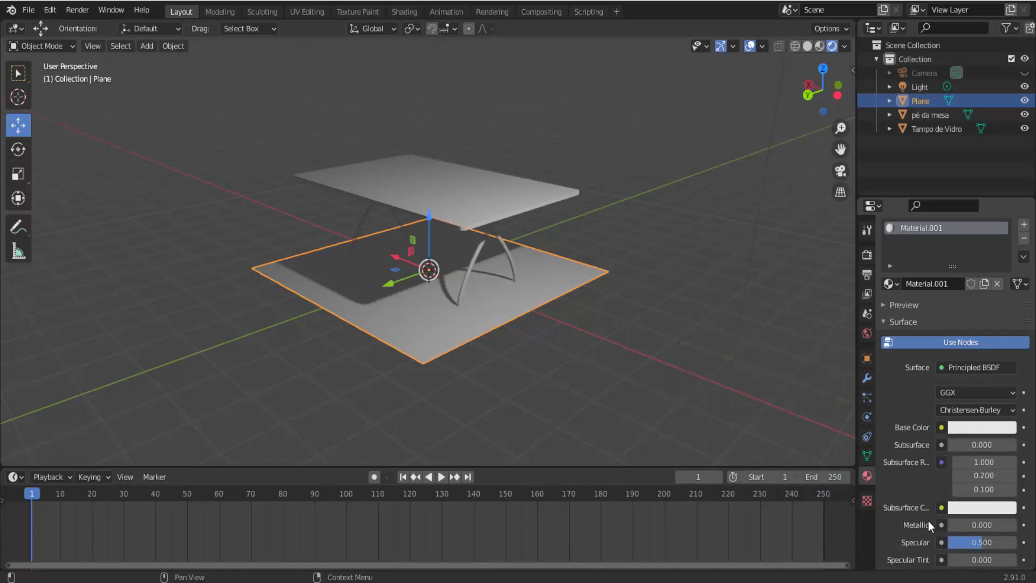
pyautogui.scroll(-4, 950, 552)
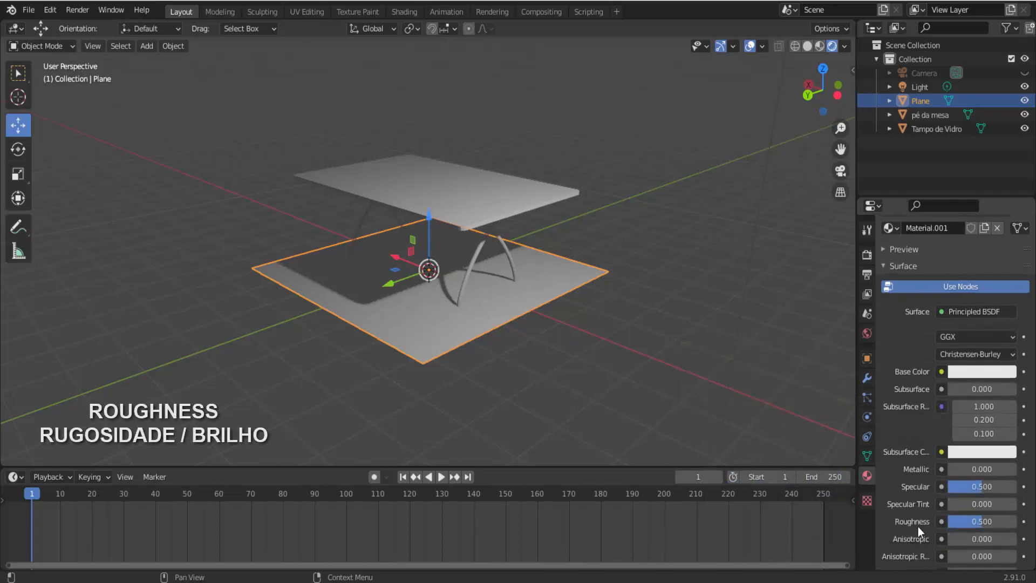
pyautogui.moveTo(952, 493); pyautogui.dragTo(1014, 493)
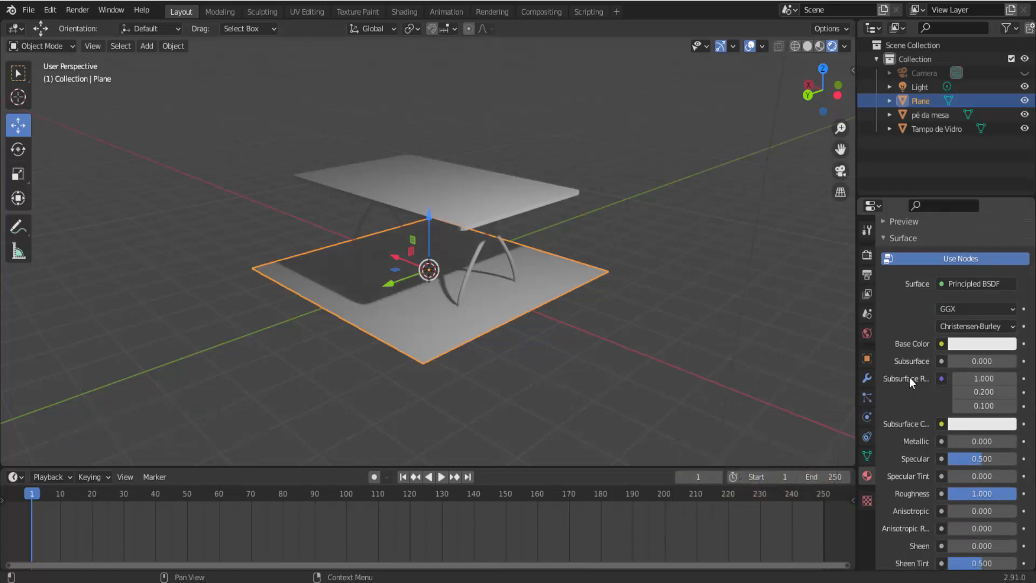
# Step: Set the floor plane's base color to red-orange and its specular to 0.051
pyautogui.click(987, 345)
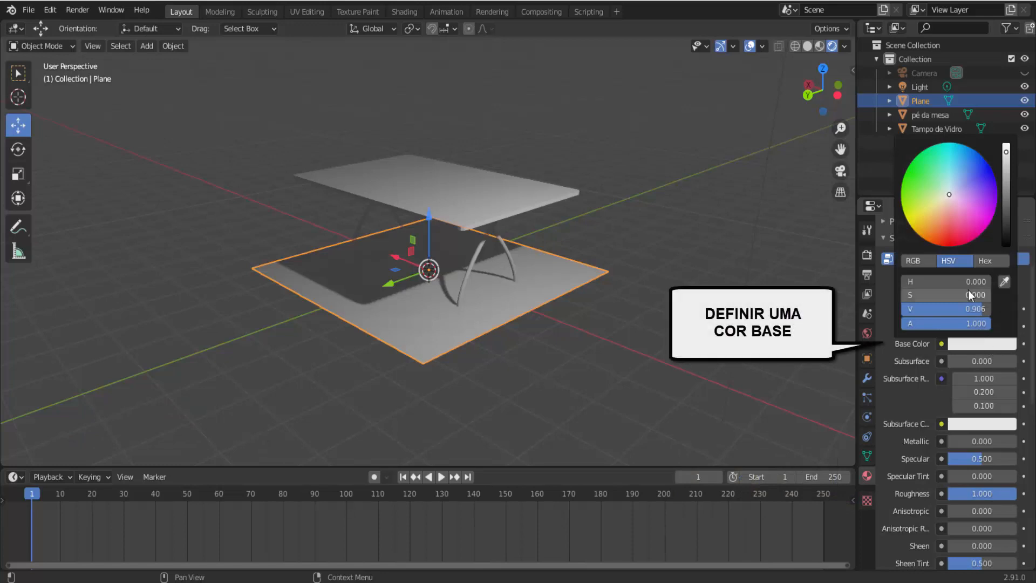
pyautogui.click(940, 244)
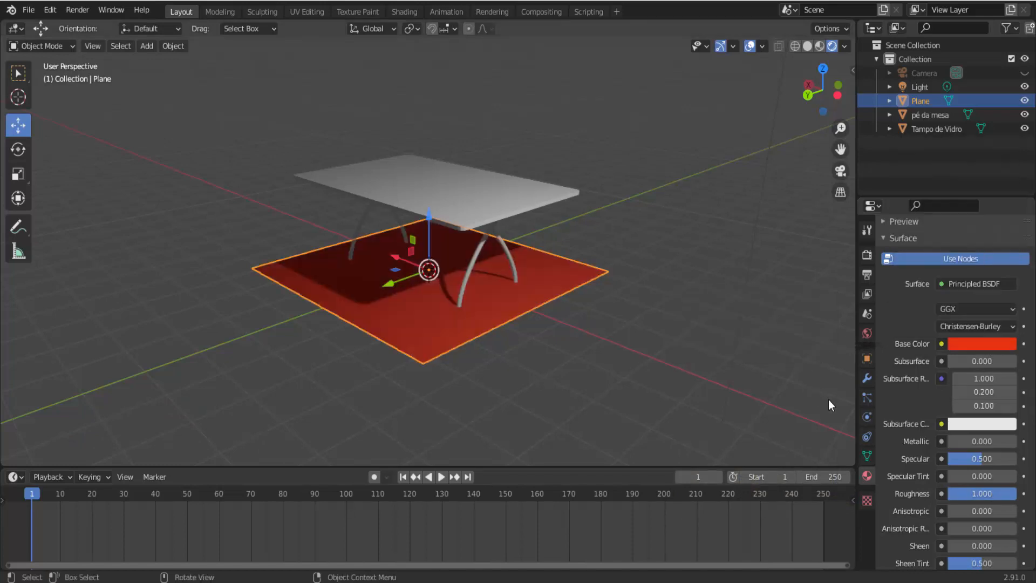
pyautogui.moveTo(980, 460); pyautogui.dragTo(951, 459)
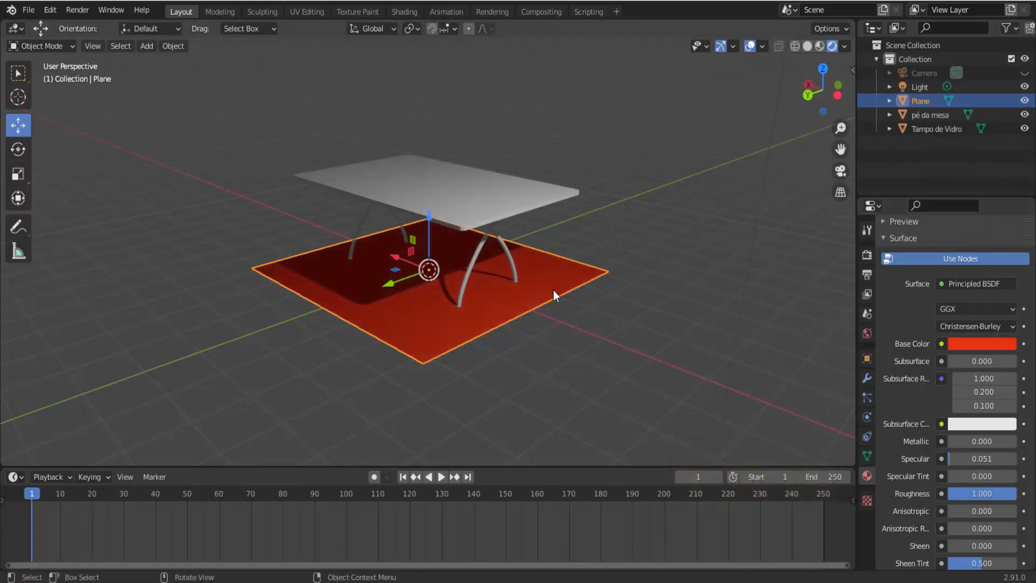
# Step: Give the table legs a new material with a light orange base color of hue 0.087, saturation 0.563 and value 0.906
pyautogui.scroll(1, 588, 341)
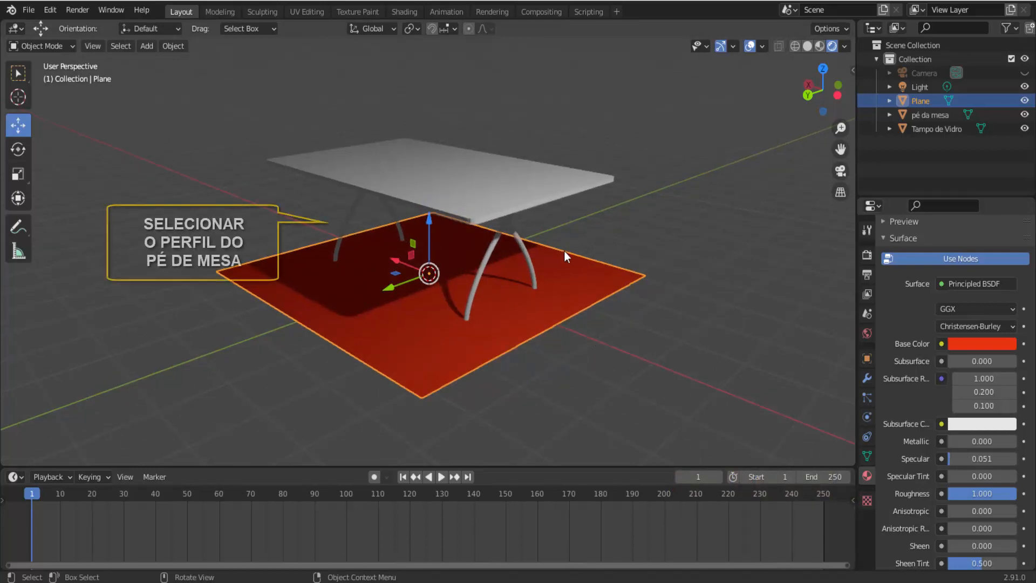
pyautogui.click(483, 258)
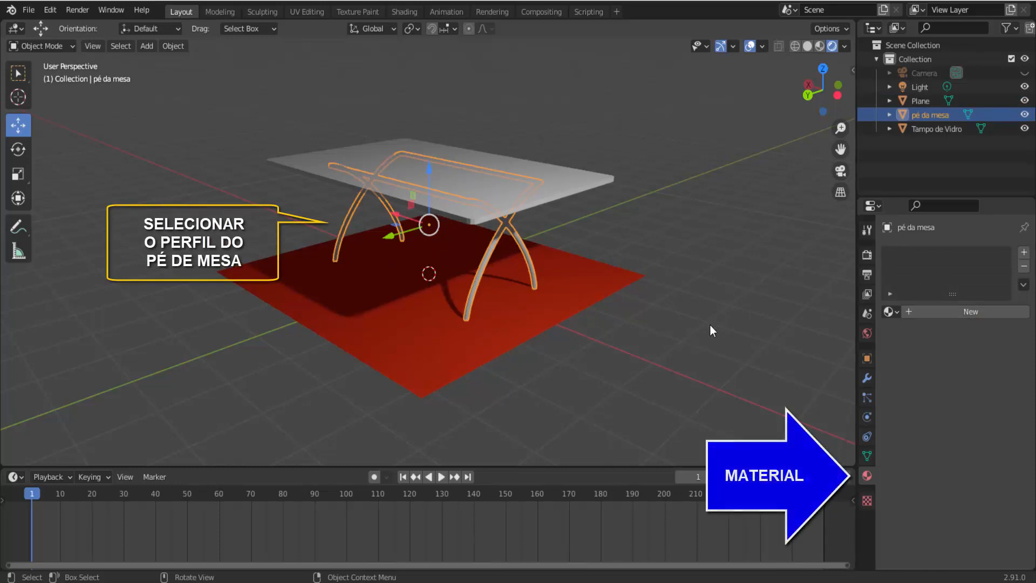
pyautogui.click(960, 313)
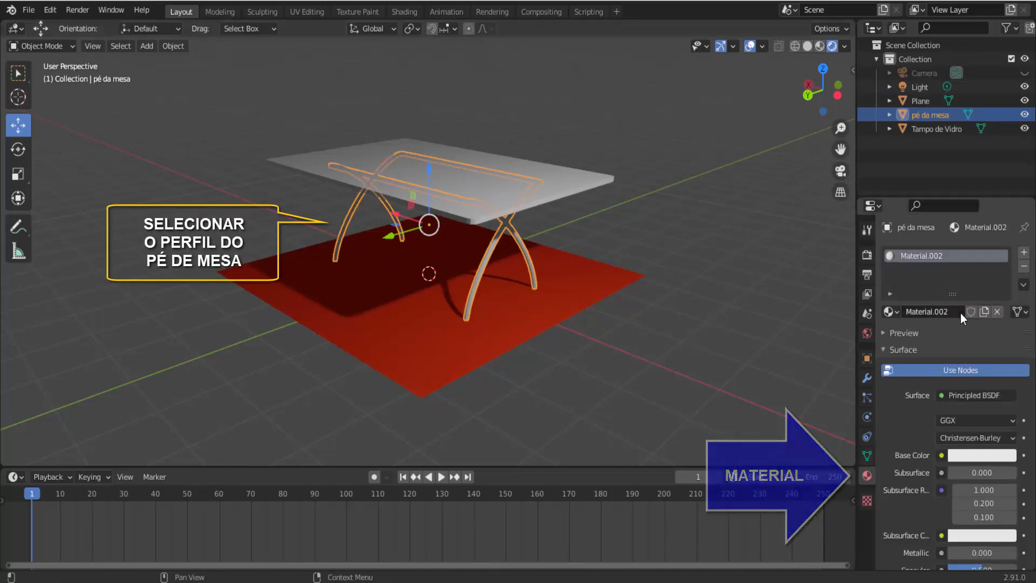
pyautogui.scroll(-2, 918, 416)
pyautogui.click(977, 400)
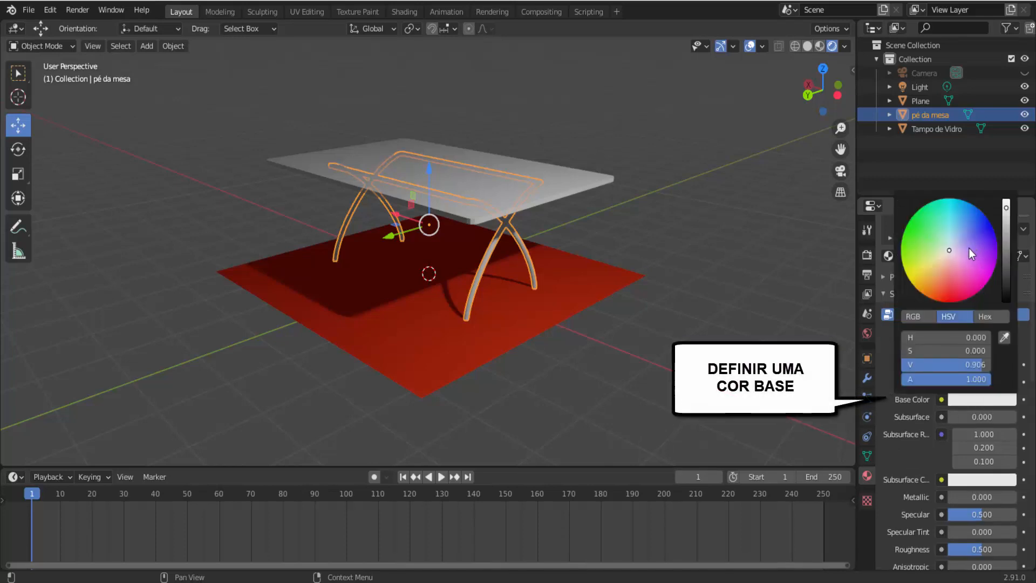
pyautogui.click(934, 276)
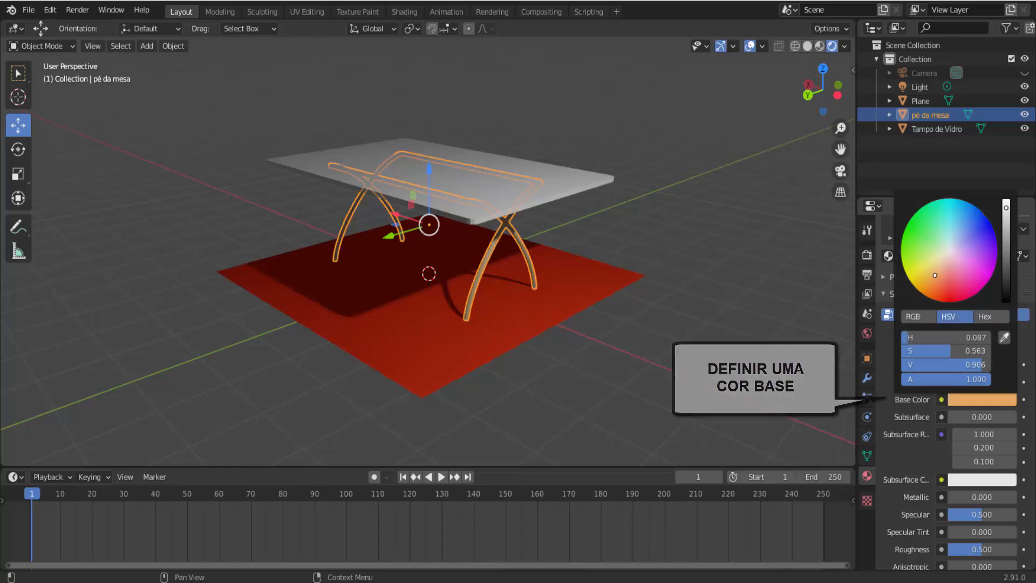
# Step: Set the leg material's metallic to 1.000 and its sheen tint to 0.089, and check the legs up close
pyautogui.scroll(-3, 911, 457)
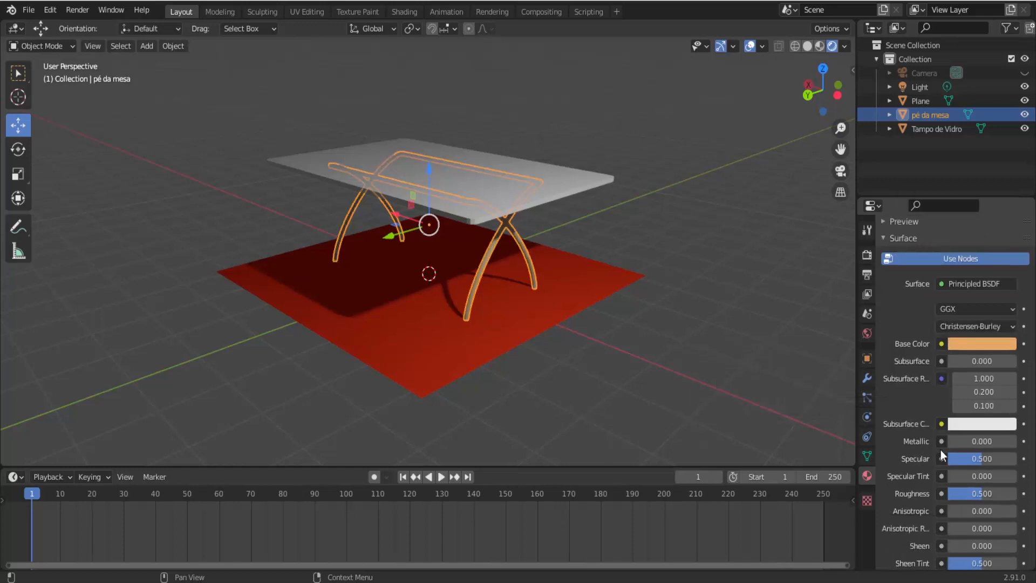
pyautogui.moveTo(961, 441); pyautogui.dragTo(1020, 441)
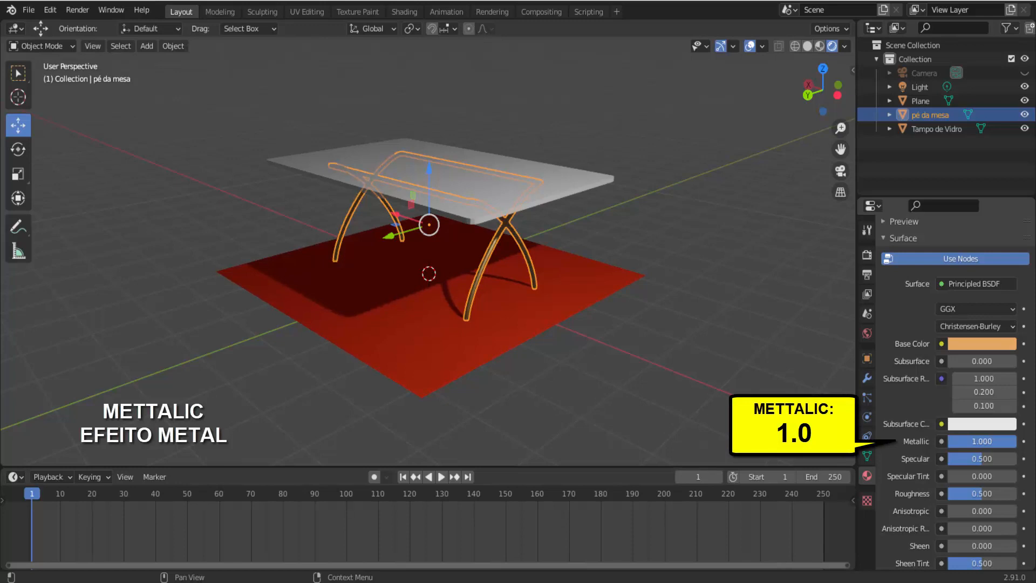
pyautogui.scroll(-3, 912, 473)
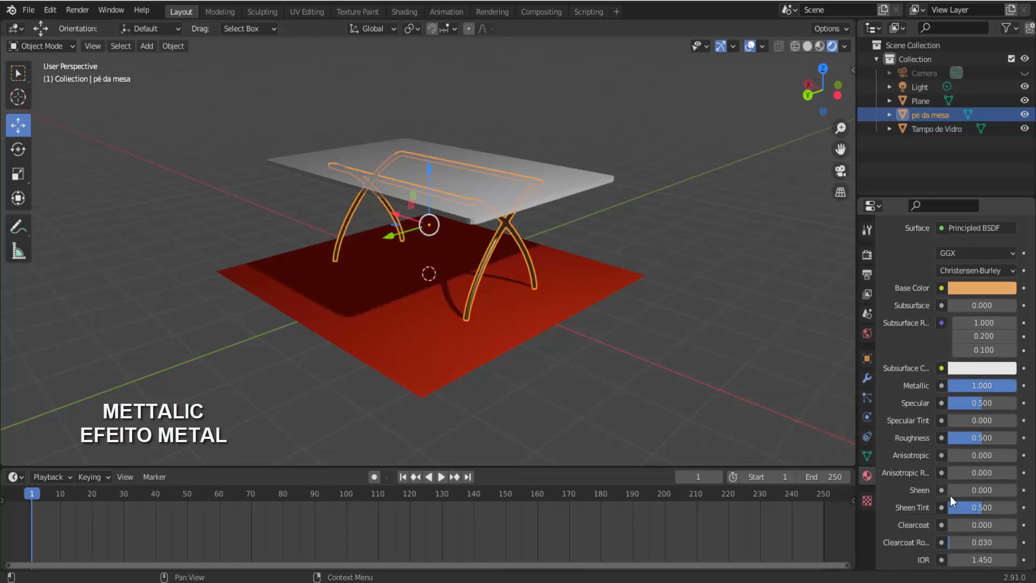
pyautogui.moveTo(976, 506); pyautogui.dragTo(954, 506)
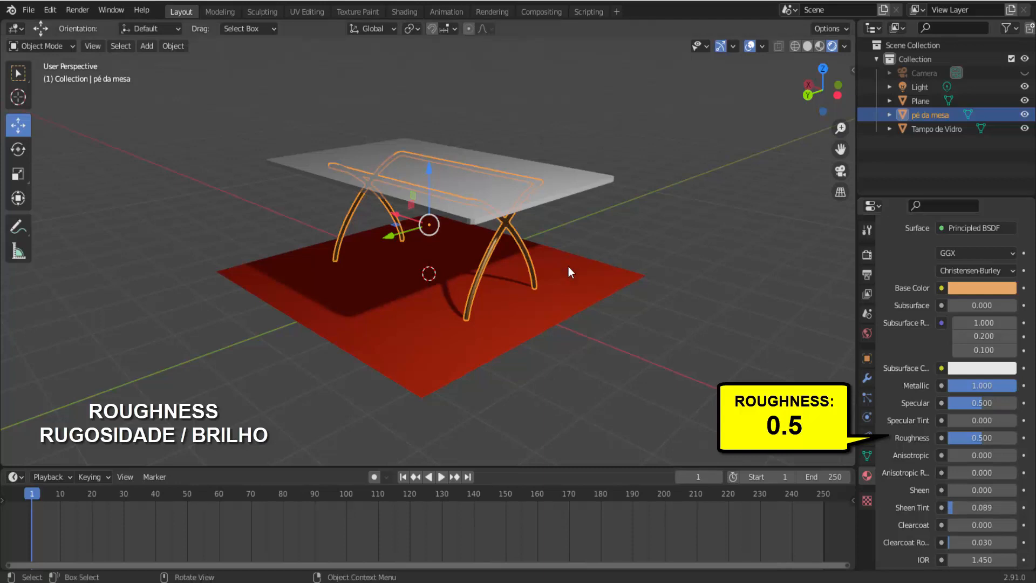
pyautogui.scroll(3, 559, 275)
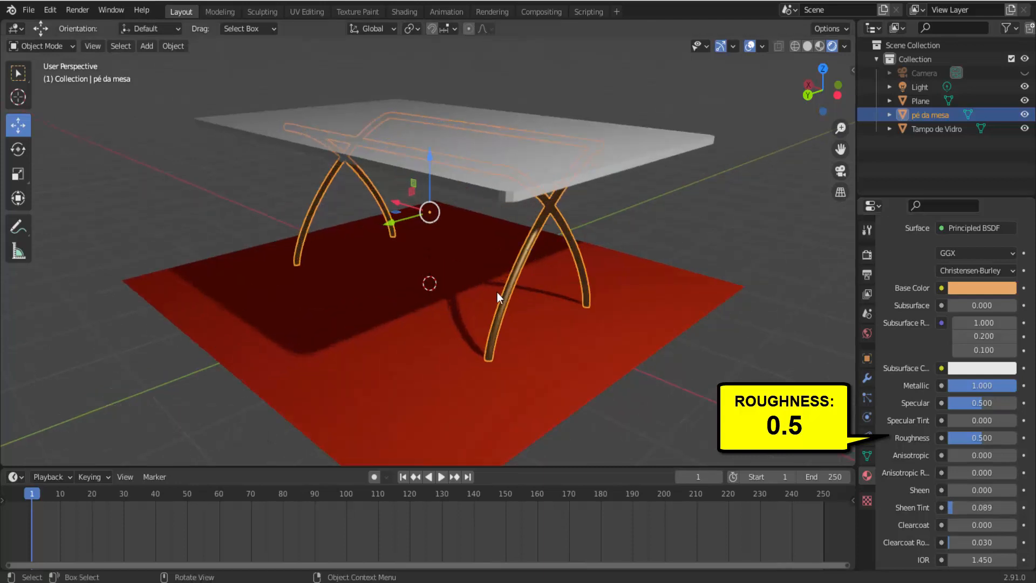
pyautogui.scroll(2, 497, 292)
pyautogui.scroll(-5, 597, 251)
pyautogui.rightClick(710, 154)
pyautogui.click(711, 154)
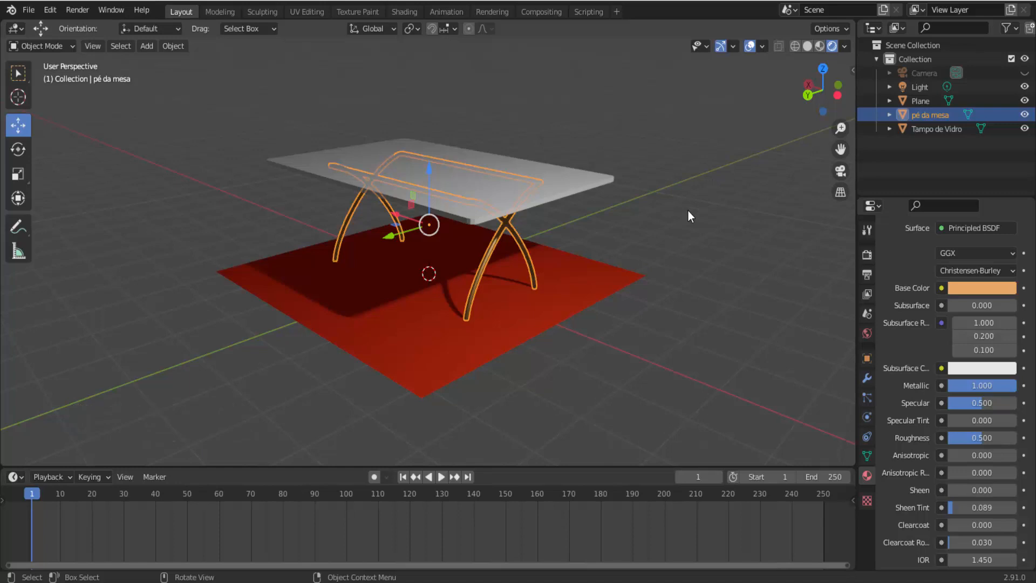
# Step: Give the tabletop a new material with a Glass BSDF surface and set its roughness to 0.051
pyautogui.click(576, 187)
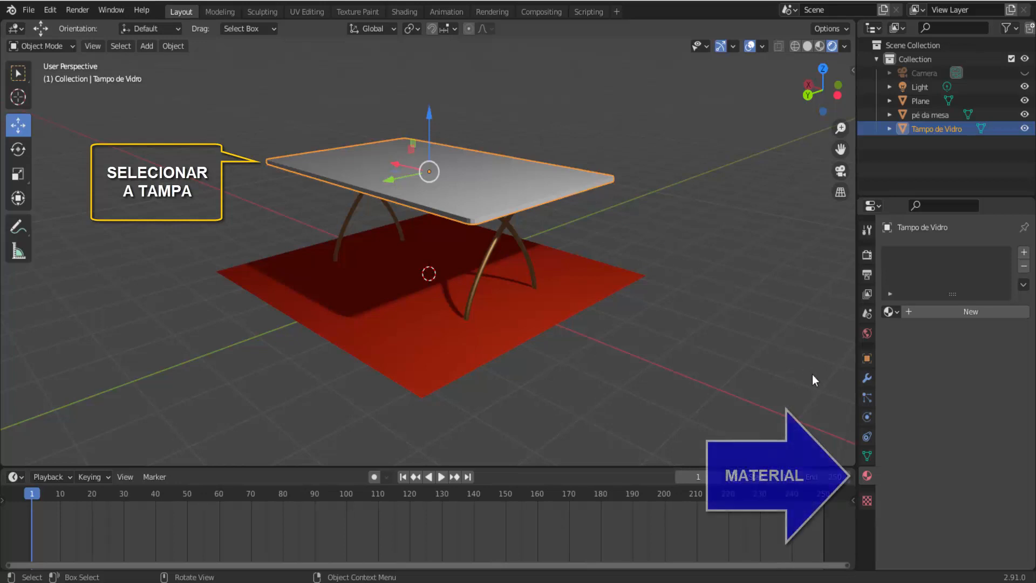
pyautogui.click(969, 313)
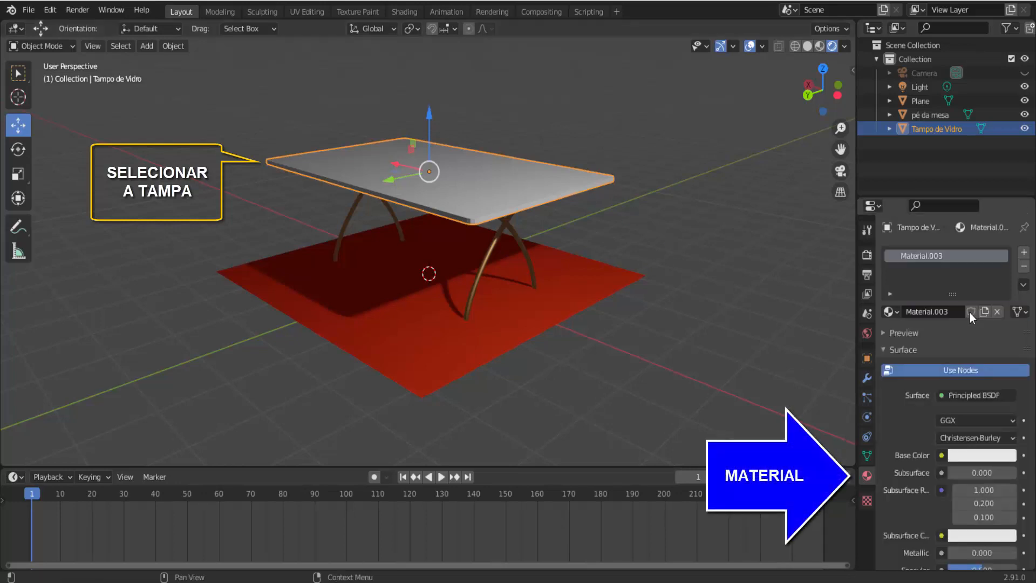
pyautogui.click(941, 398)
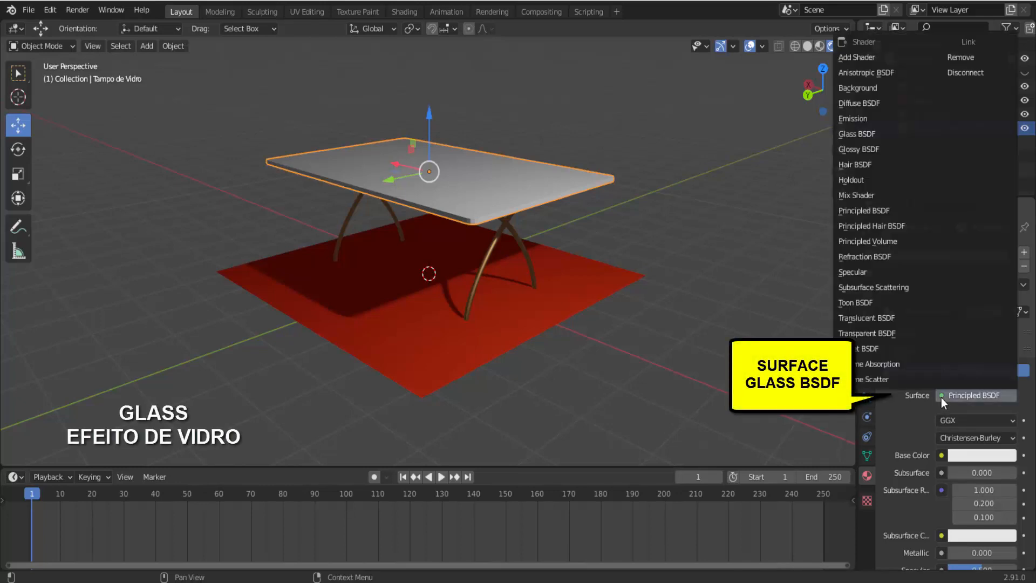
pyautogui.click(885, 136)
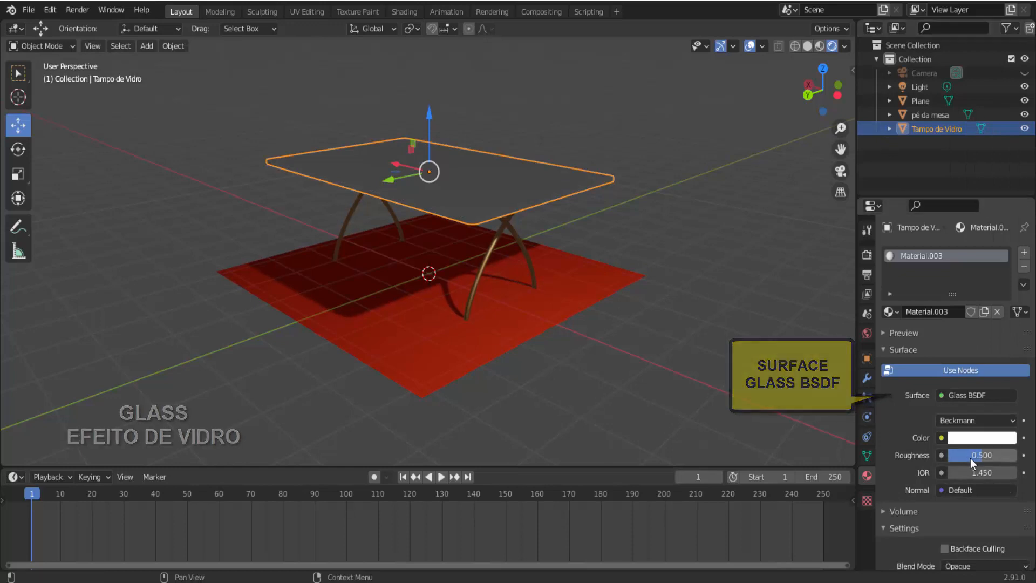
pyautogui.moveTo(980, 455); pyautogui.dragTo(949, 455)
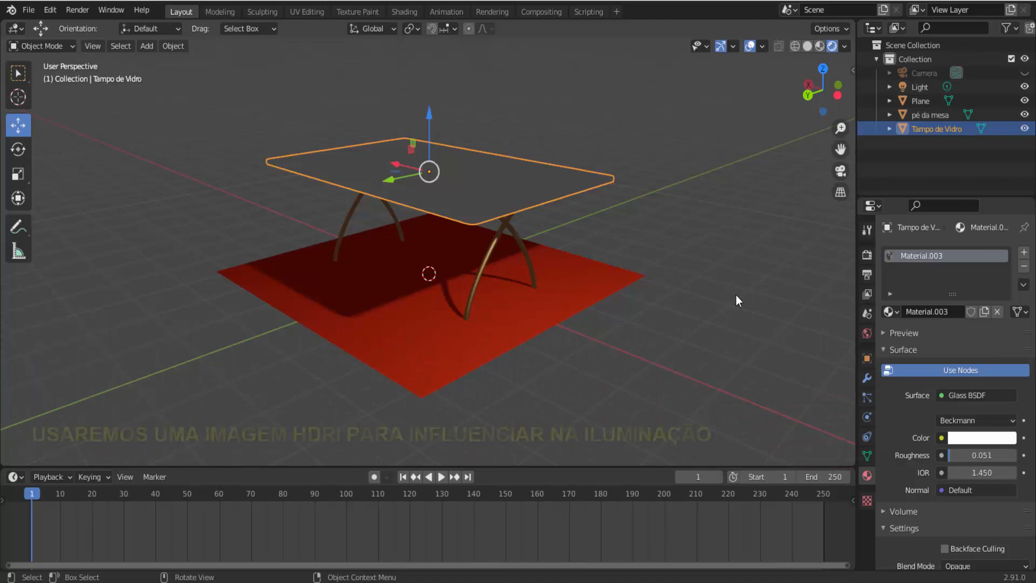
# Step: Use an Environment Texture for the world color and load driving_school_4k.hdr from the Imagens HDRI 4K folder
pyautogui.click(867, 333)
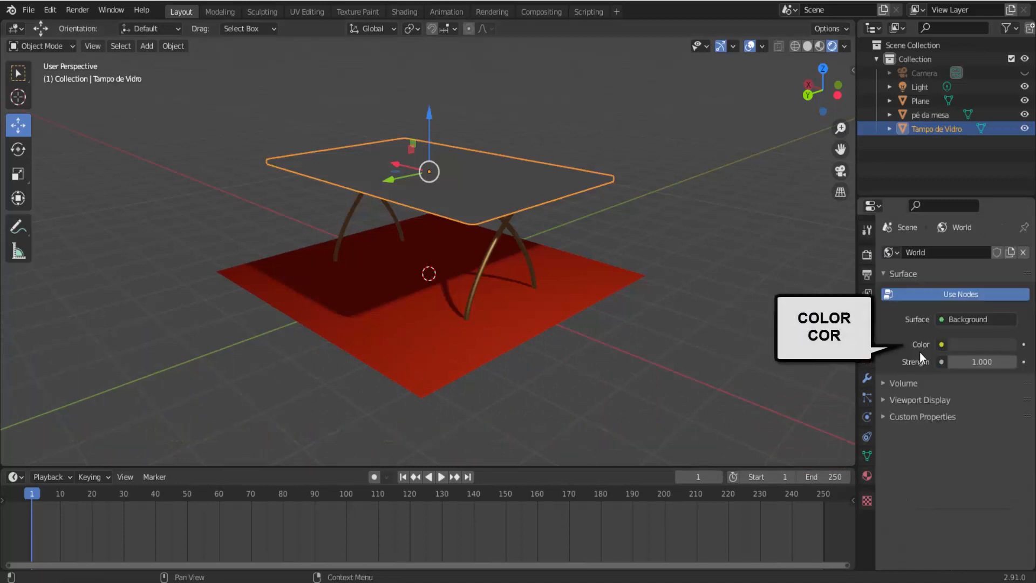
pyautogui.click(941, 344)
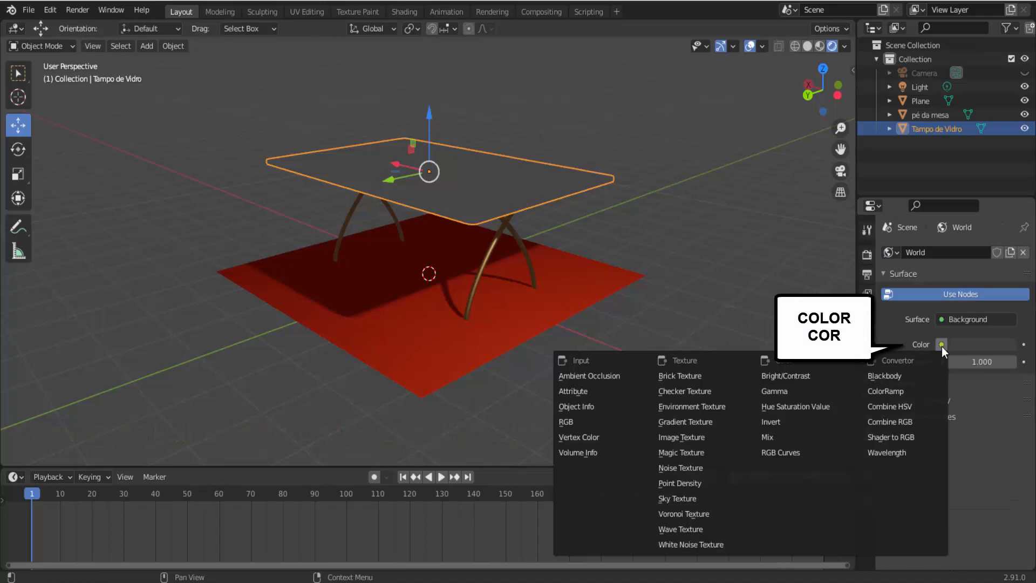
pyautogui.click(733, 408)
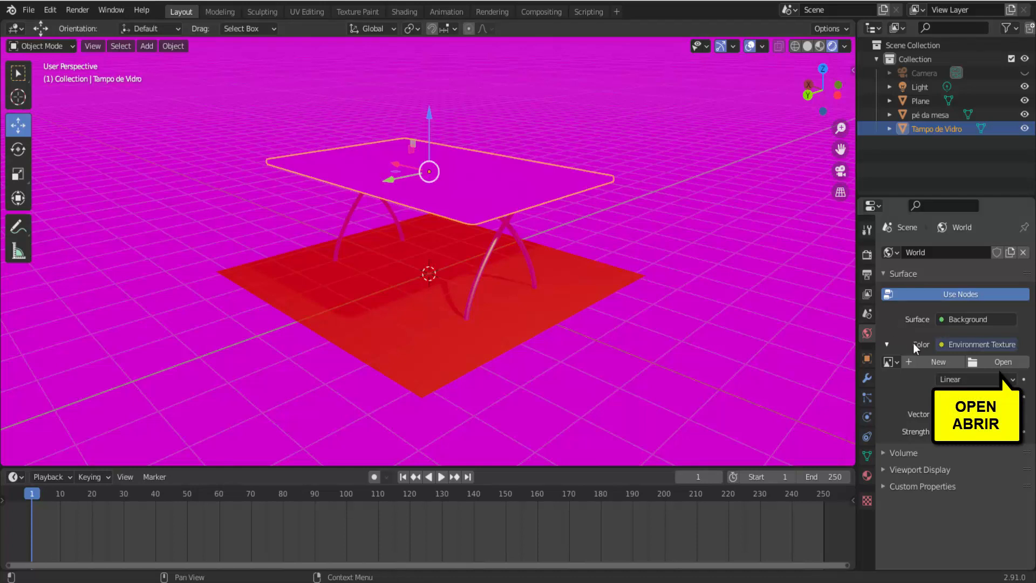
pyautogui.click(999, 365)
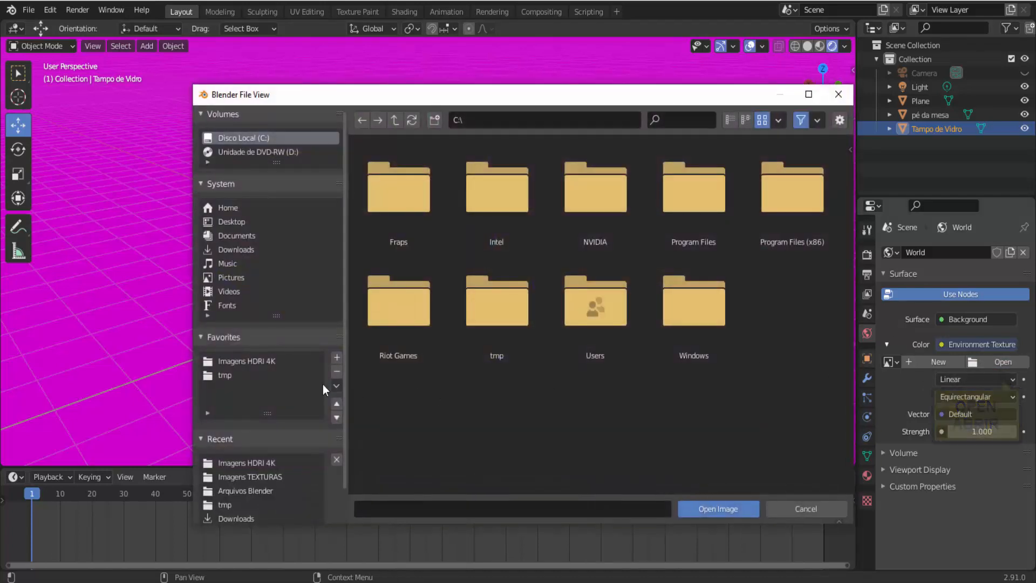
pyautogui.click(259, 361)
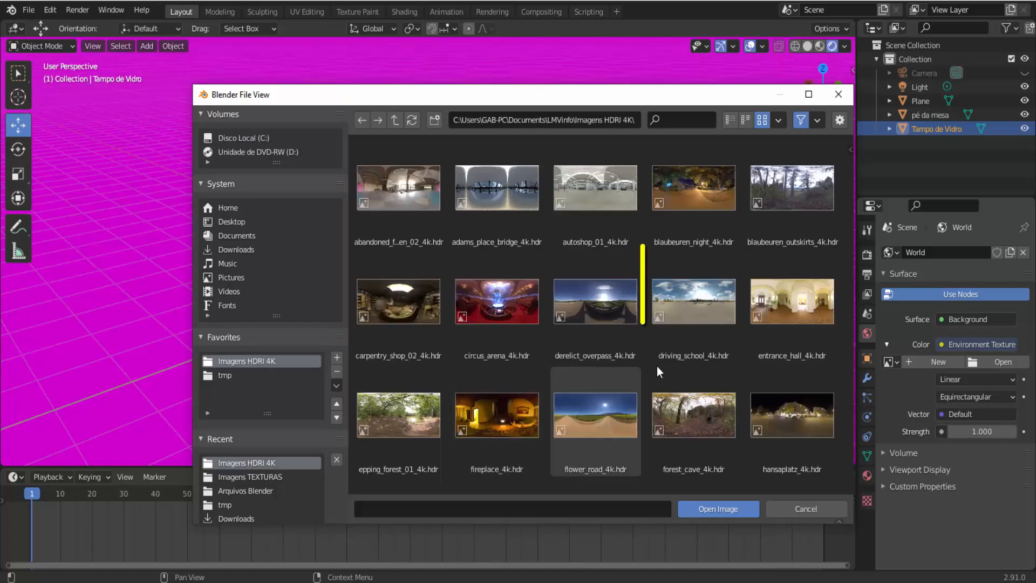
pyautogui.click(703, 315)
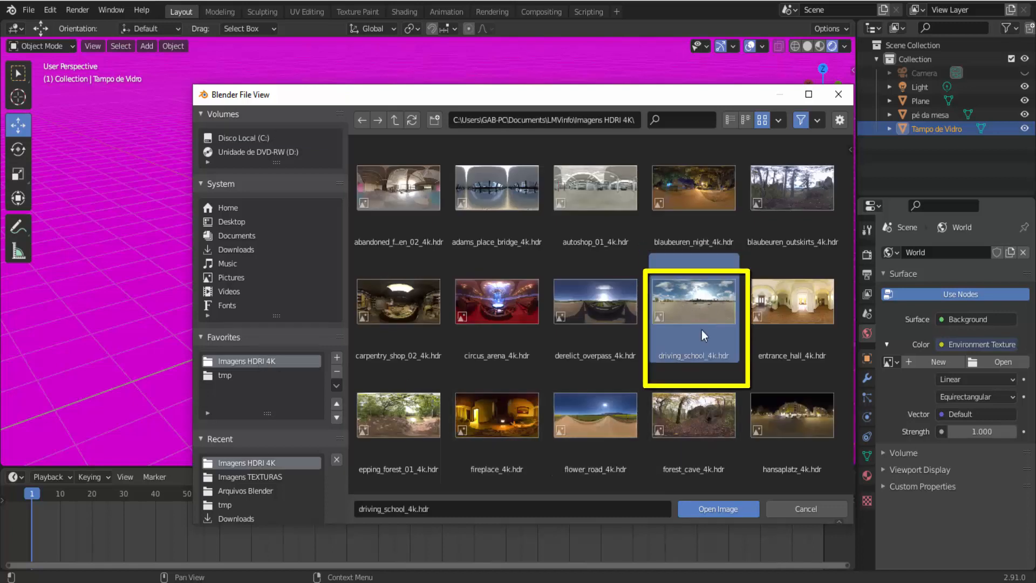
pyautogui.click(719, 509)
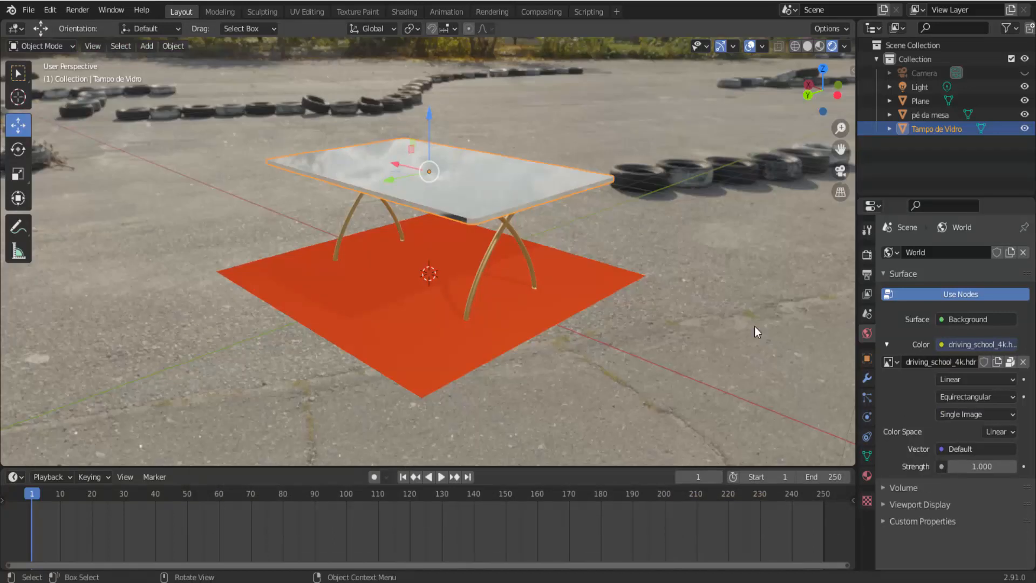
# Step: Enable Screen Space Refraction in the settings of the tabletop's glass material
pyautogui.moveTo(819, 93); pyautogui.dragTo(751, 193)
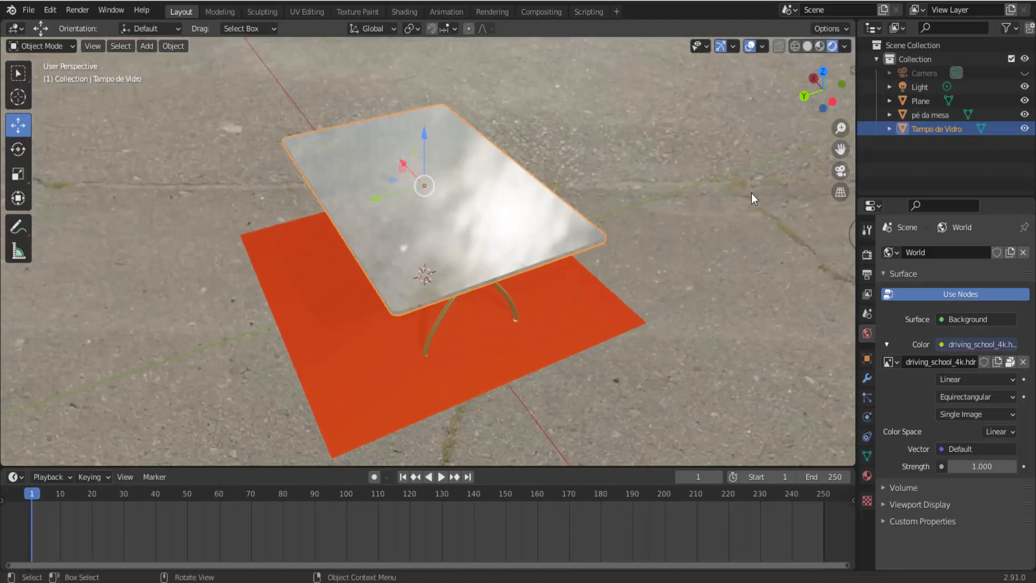
pyautogui.scroll(3, 734, 222)
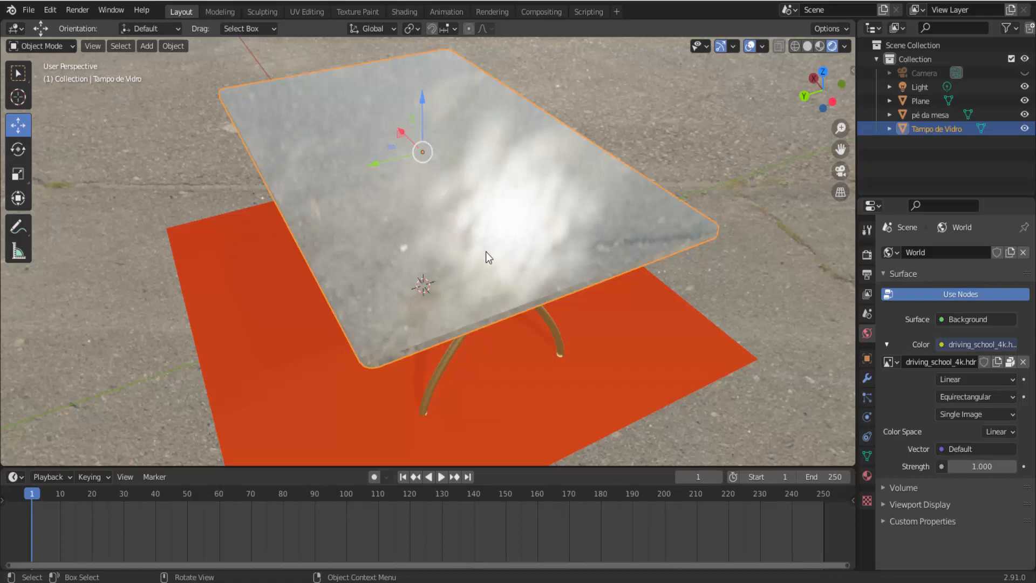
pyautogui.scroll(-2, 507, 250)
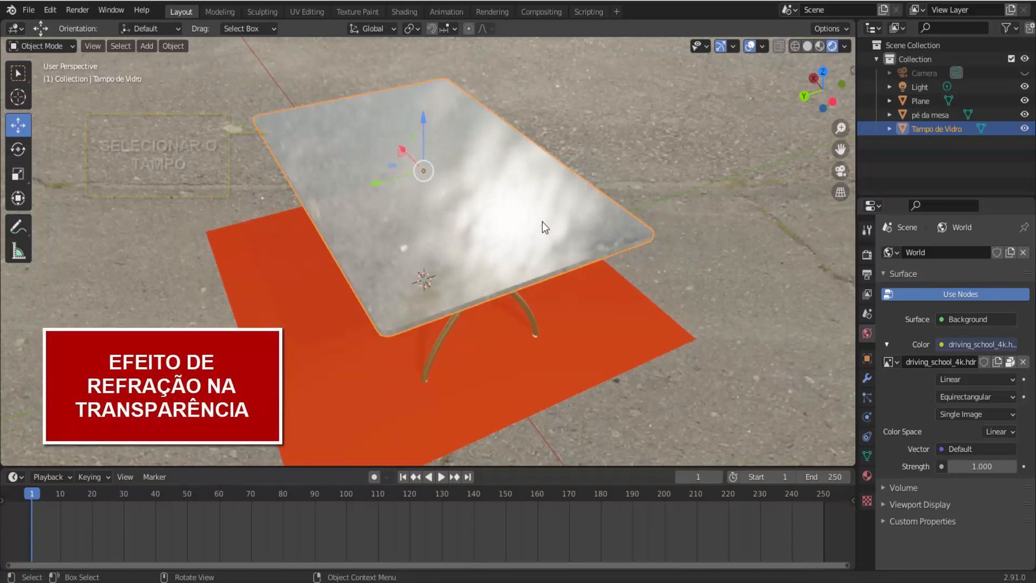
pyautogui.click(868, 477)
pyautogui.scroll(-3, 911, 475)
pyautogui.scroll(-2, 912, 473)
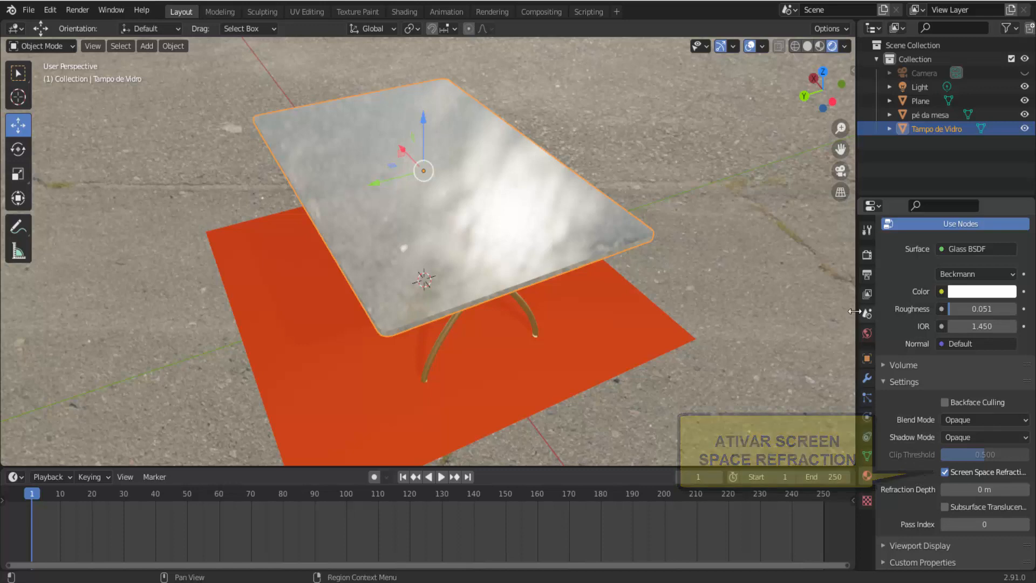
# Step: Enable Screen Space Reflections with Refraction in the Eevee render settings
pyautogui.click(867, 256)
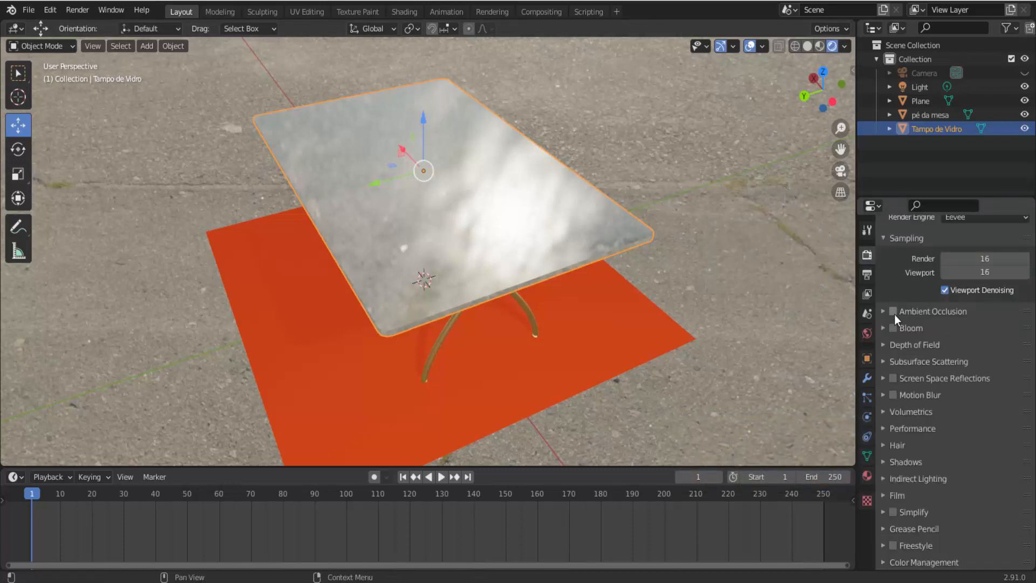
pyautogui.click(893, 378)
pyautogui.click(883, 379)
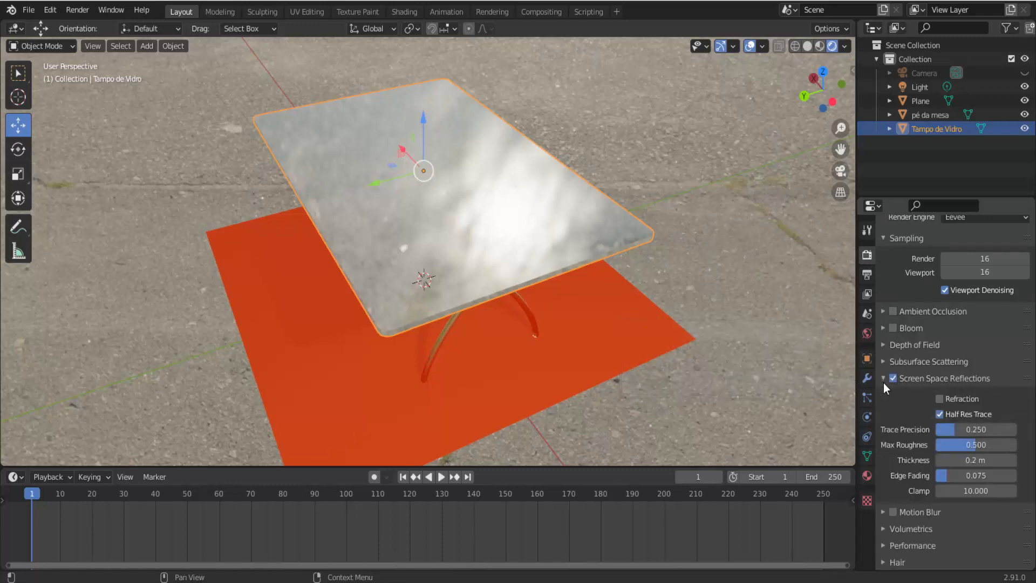
pyautogui.click(939, 398)
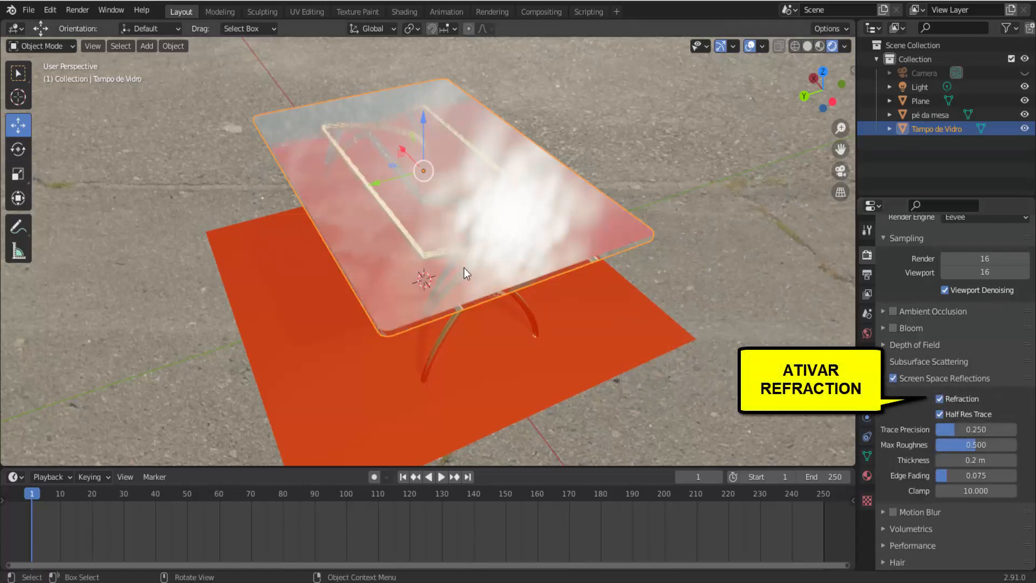
# Step: Set the IOR of the tabletop's glass material to 1.050
pyautogui.moveTo(820, 89); pyautogui.dragTo(835, 95)
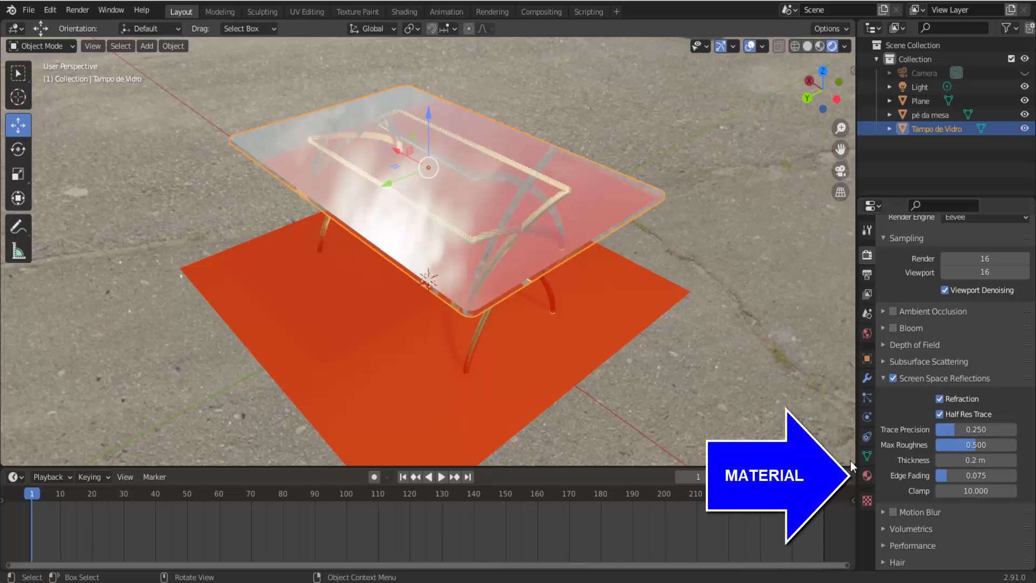
pyautogui.click(865, 475)
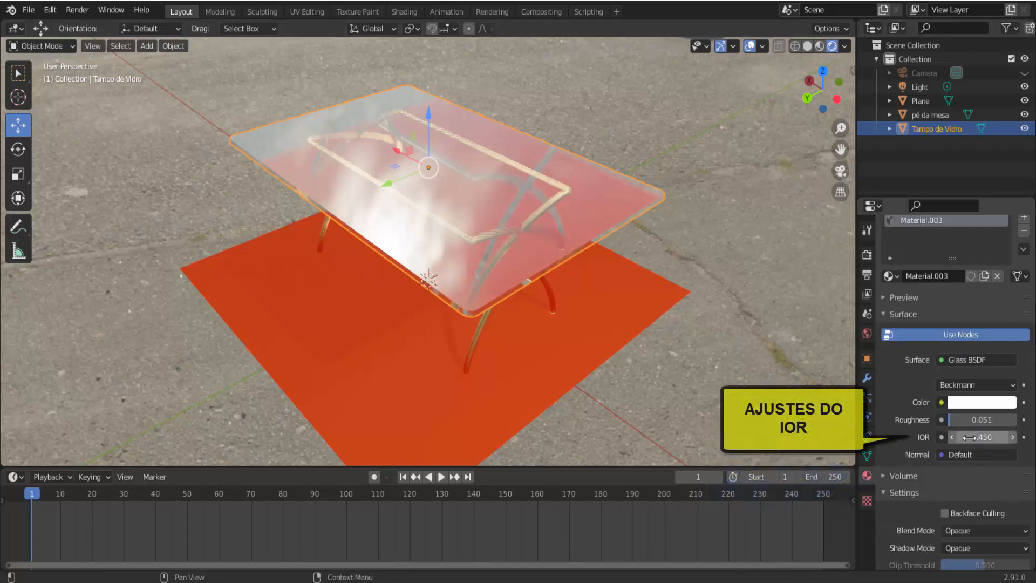
pyautogui.moveTo(975, 437); pyautogui.dragTo(969, 438)
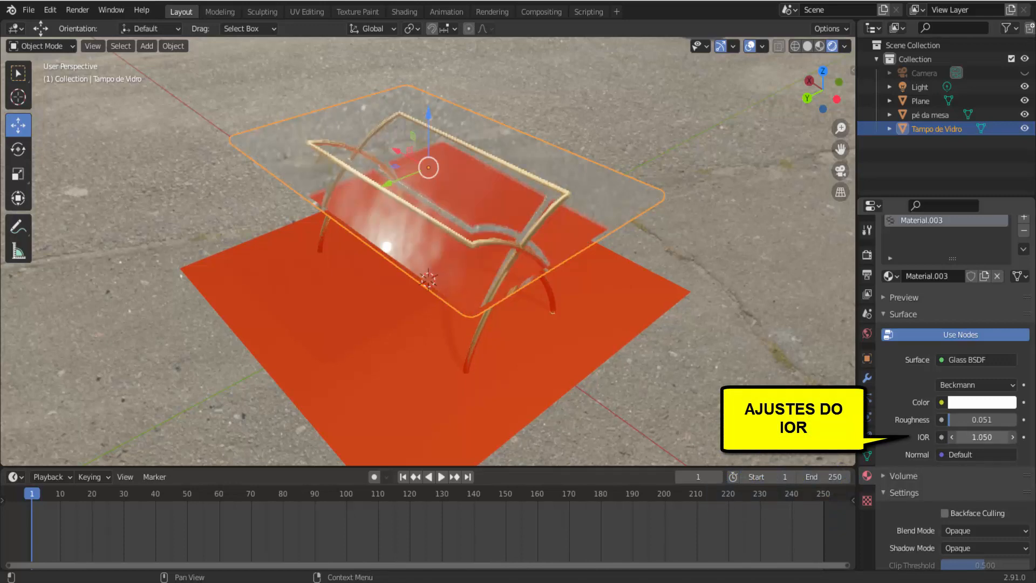
pyautogui.moveTo(812, 115)
pyautogui.mouseDown()
pyautogui.moveTo(815, 86)
pyautogui.moveTo(815, 111)
pyautogui.mouseUp()
pyautogui.moveTo(501, 190); pyautogui.dragTo(495, 191, button='middle')
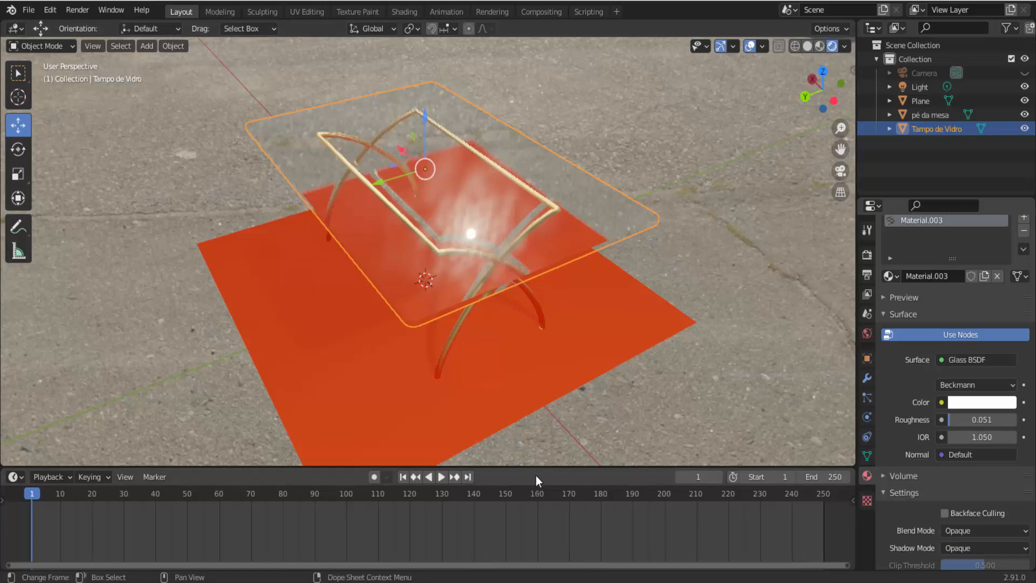
# Step: Enlarge the timeline area and switch it to the Shader Editor to show the tabletop's glass material nodes
pyautogui.moveTo(538, 467); pyautogui.dragTo(541, 333)
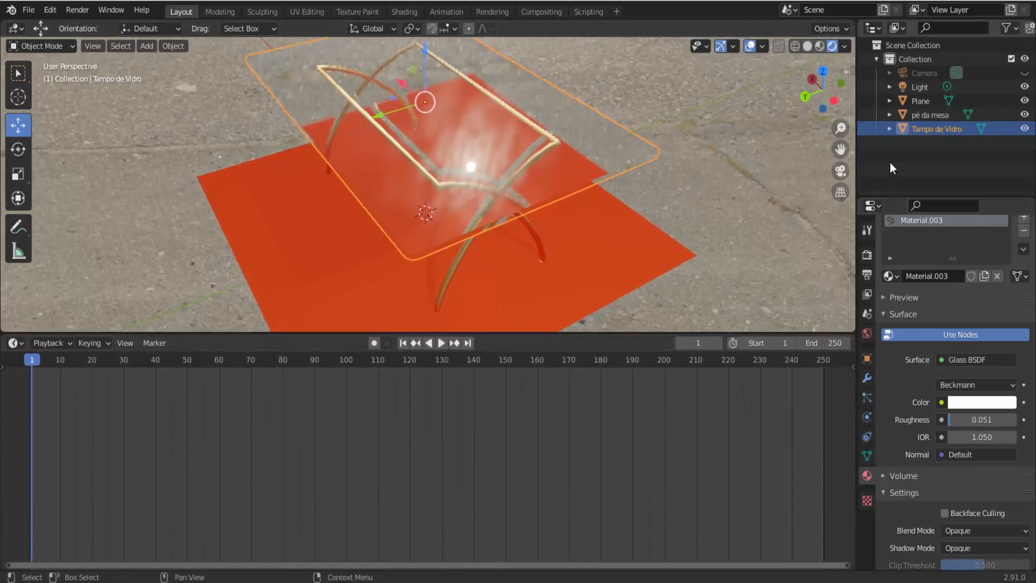
pyautogui.moveTo(846, 148); pyautogui.dragTo(851, 180)
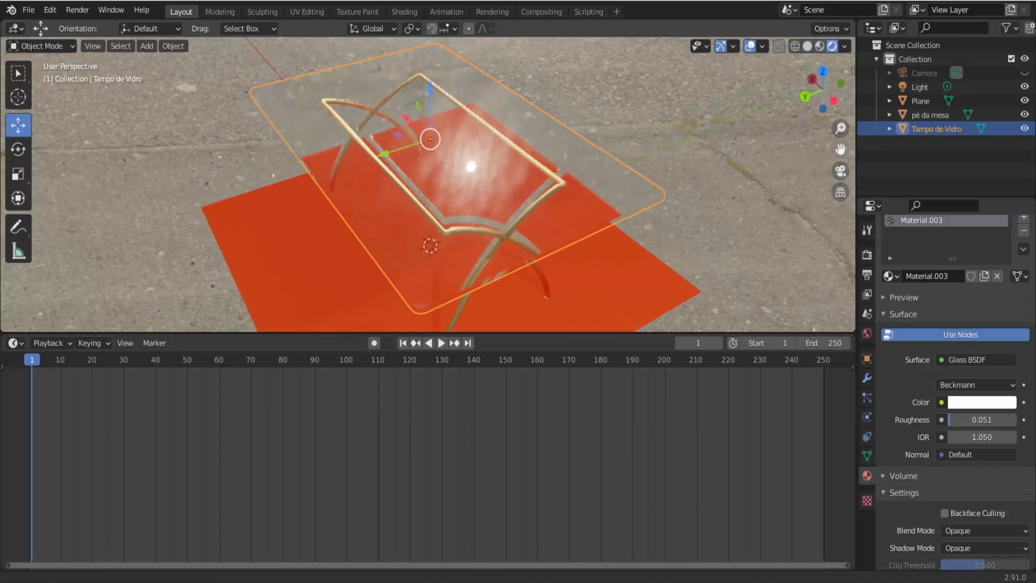
pyautogui.click(20, 345)
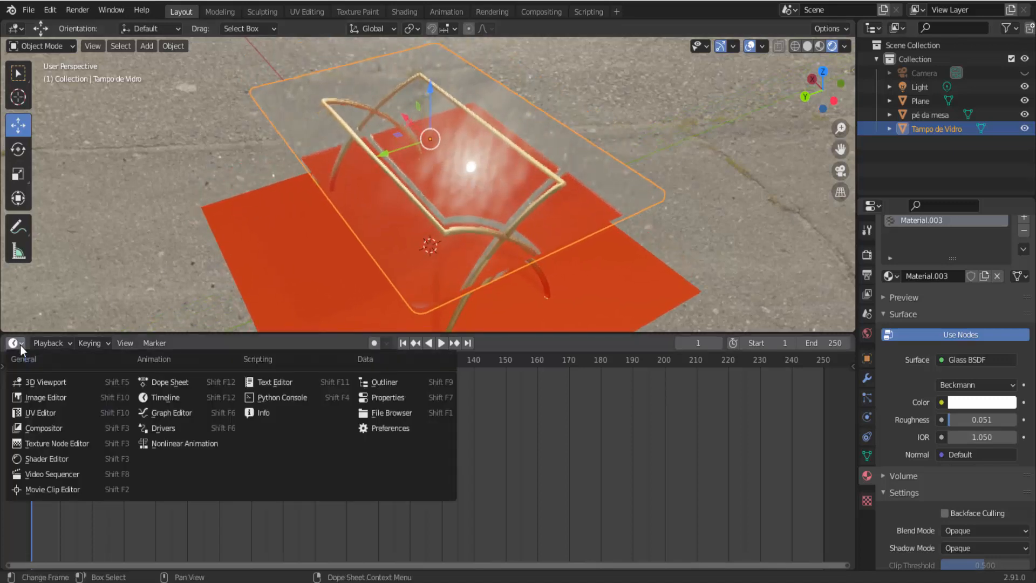
pyautogui.click(51, 458)
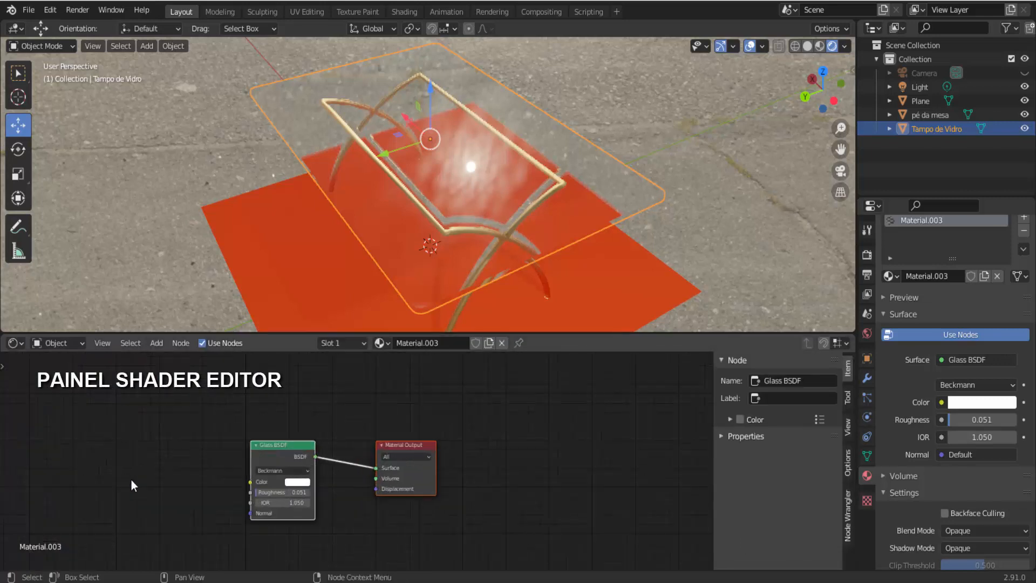
pyautogui.scroll(1, 185, 455)
pyautogui.moveTo(233, 435); pyautogui.dragTo(442, 407, button='middle')
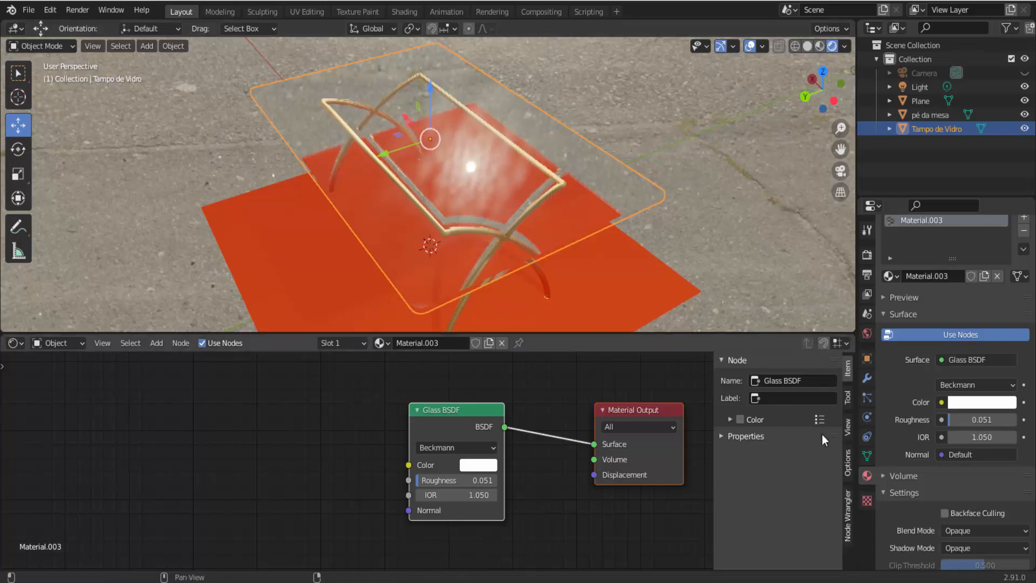
# Step: Create a new brush texture, keeping its type as Image or Movie
pyautogui.click(867, 501)
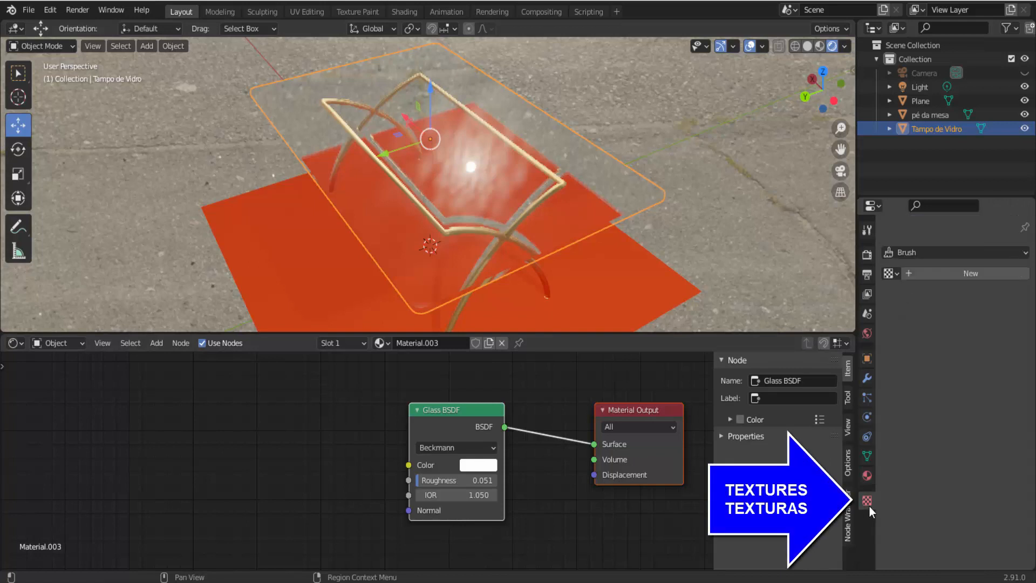
pyautogui.click(970, 275)
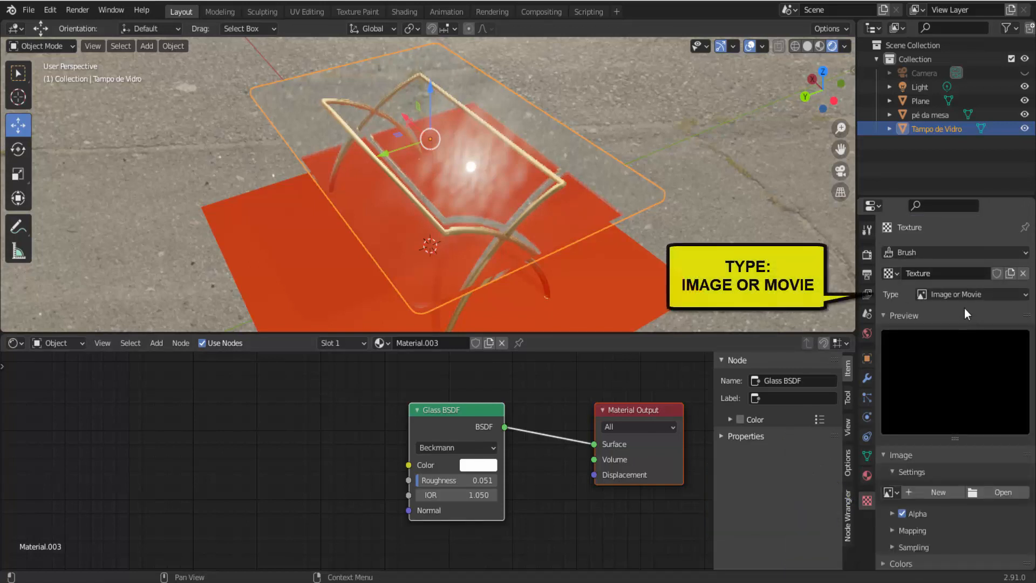
pyautogui.click(962, 296)
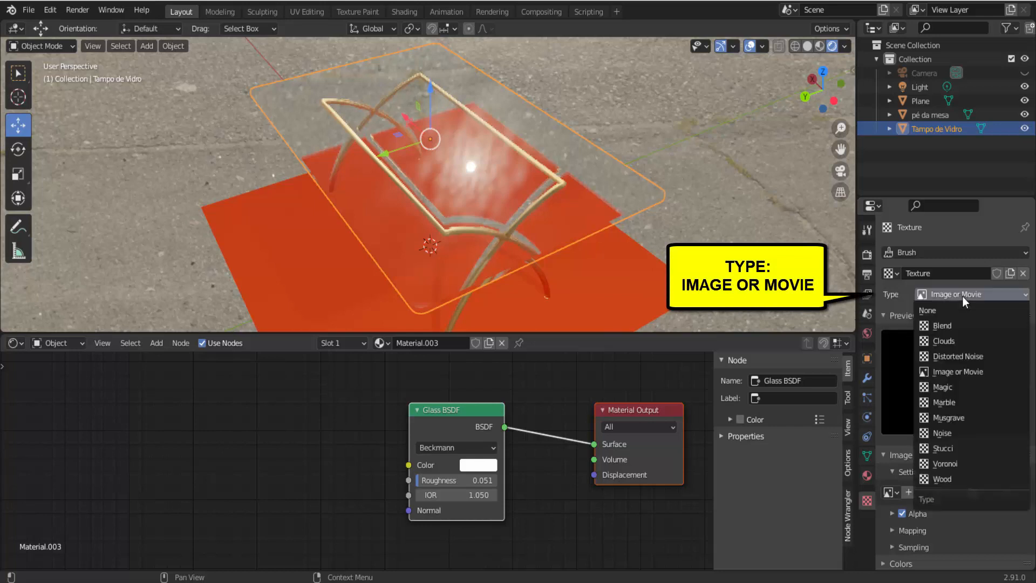
pyautogui.click(962, 296)
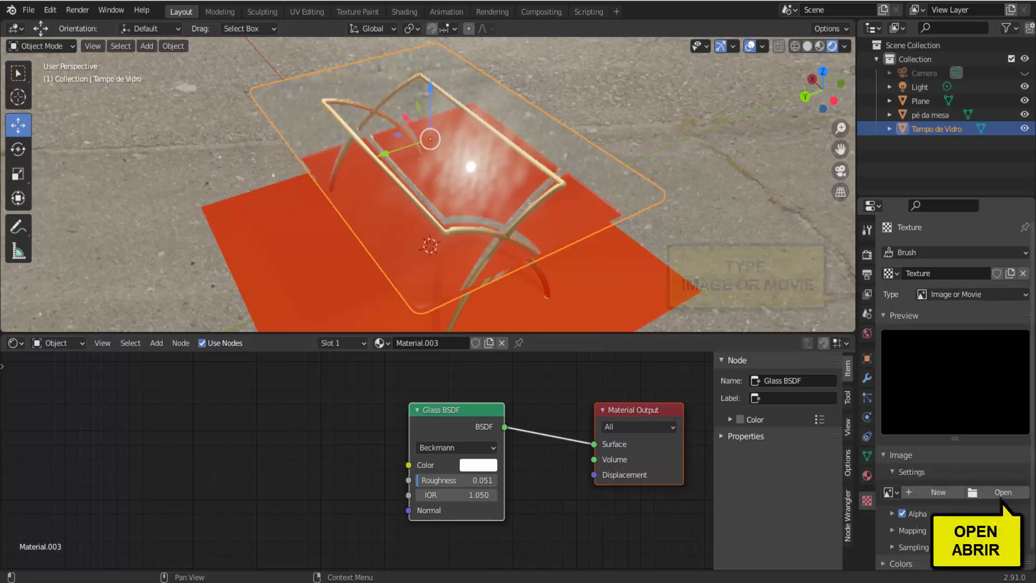
# Step: Load Entrelaçado 8.jpg from the Imagens TEXTURAS folder as the new texture's image
pyautogui.click(1003, 492)
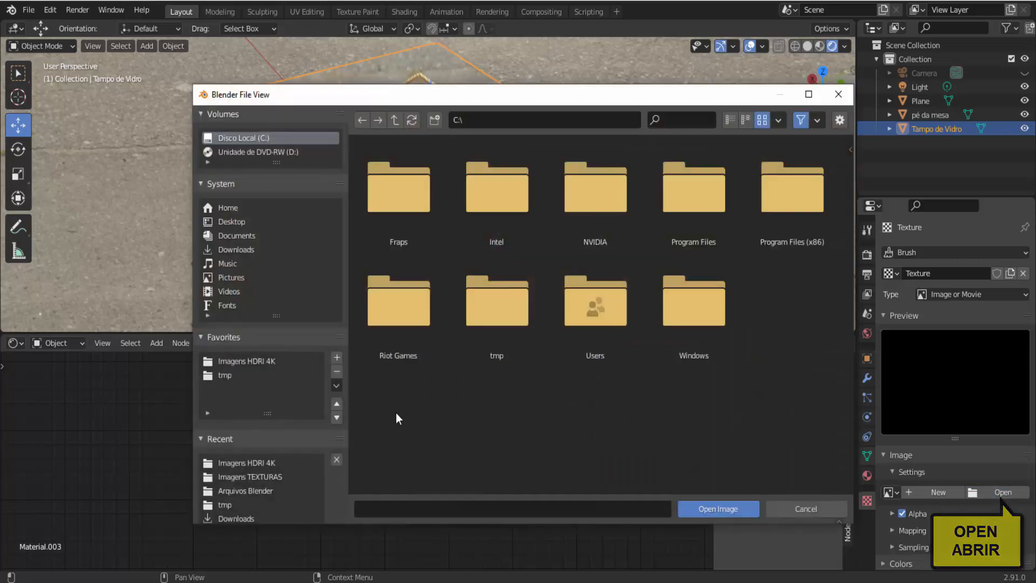
pyautogui.click(245, 474)
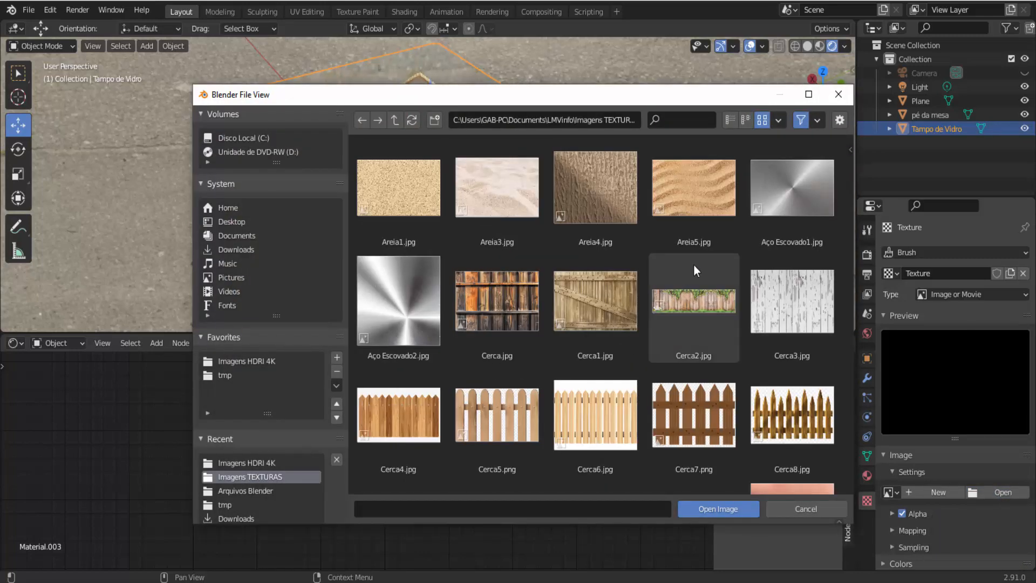
pyautogui.scroll(-2, 589, 251)
pyautogui.scroll(2, 589, 251)
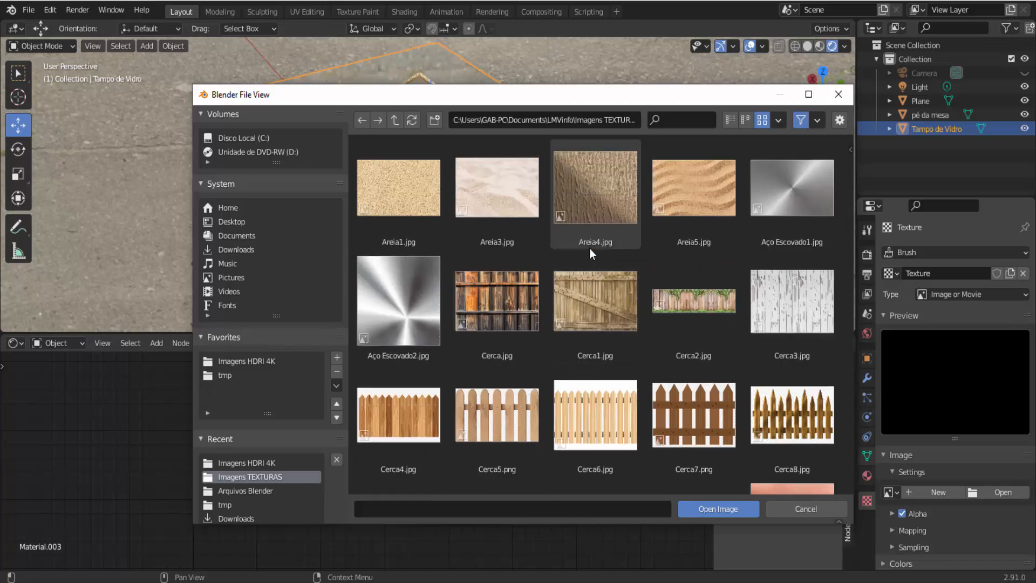
pyautogui.scroll(-6, 588, 251)
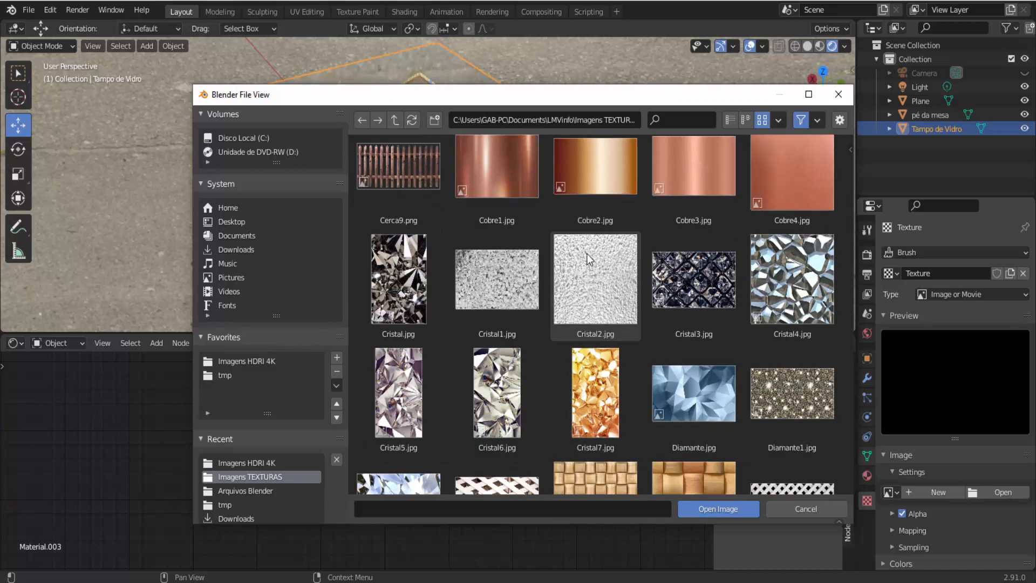
pyautogui.scroll(-2, 587, 254)
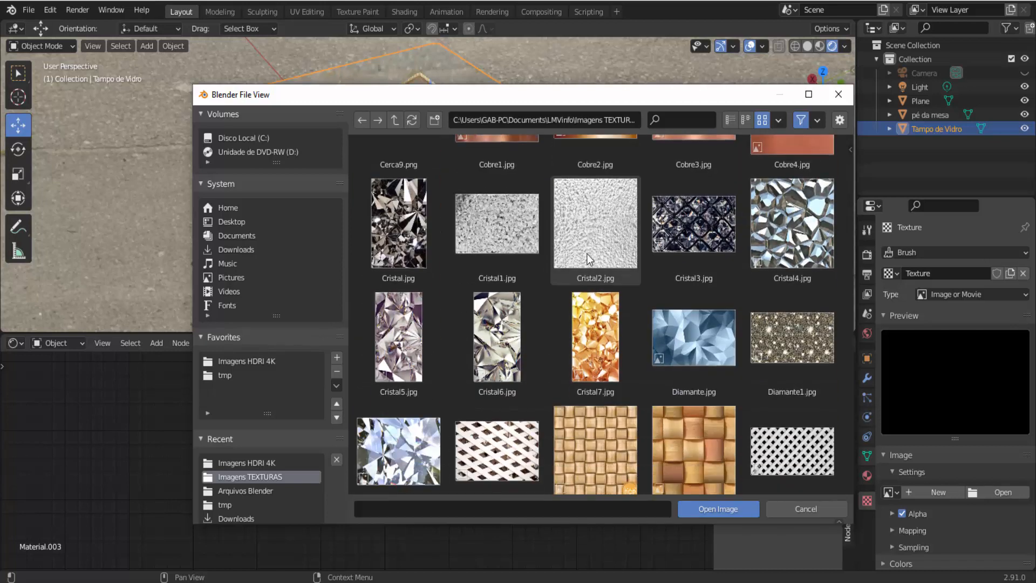
pyautogui.scroll(1, 588, 259)
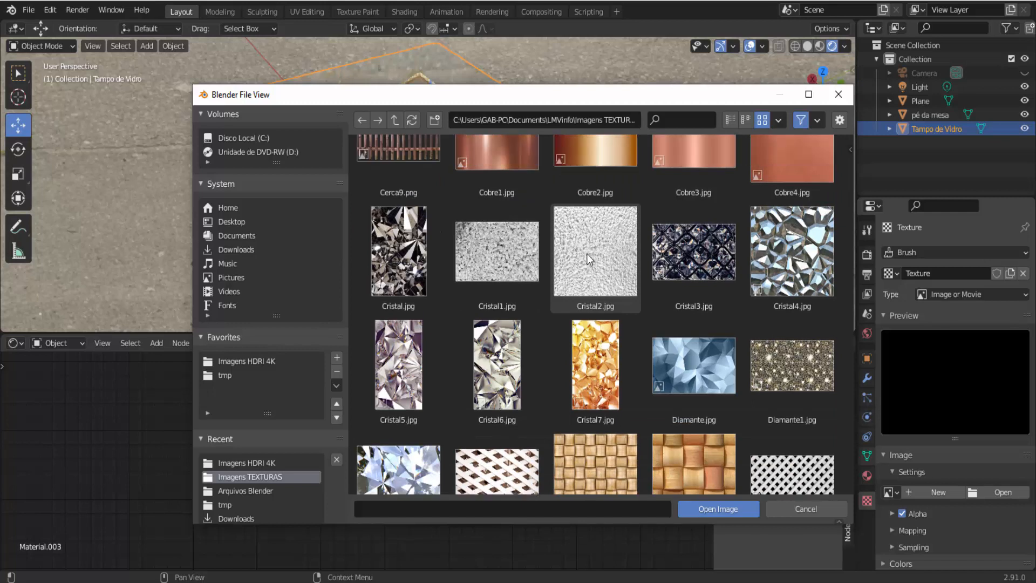
pyautogui.scroll(-6, 587, 254)
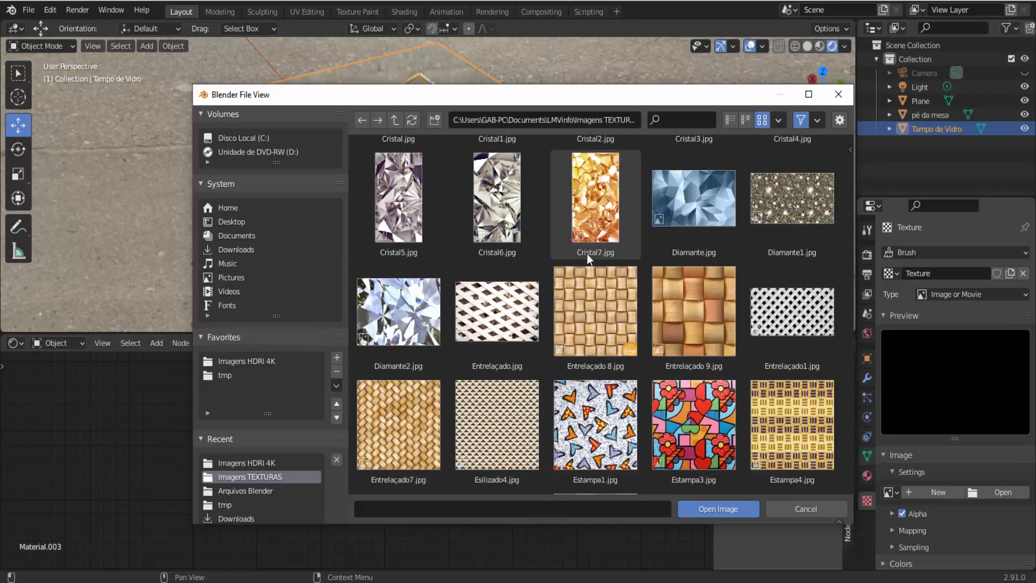
pyautogui.click(597, 310)
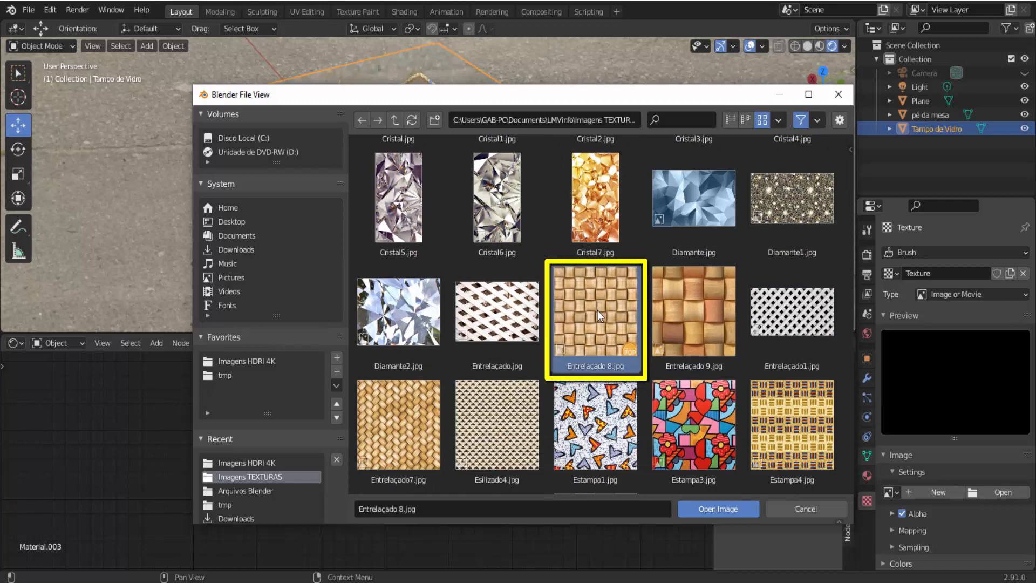
pyautogui.click(721, 508)
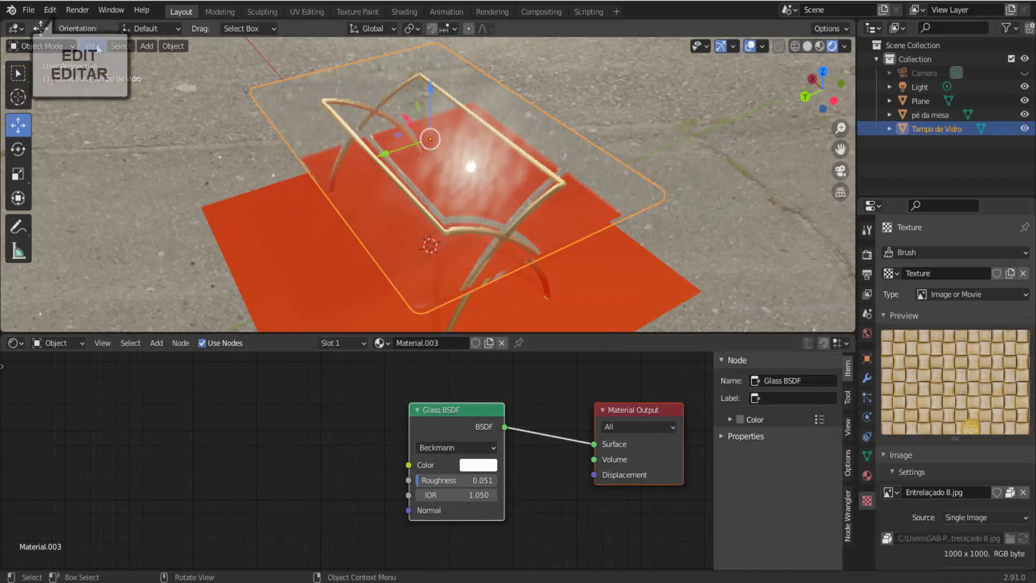
# Step: Search the add-ons in the preferences for "node" and check whether Node Wrangler is enabled
pyautogui.click(50, 10)
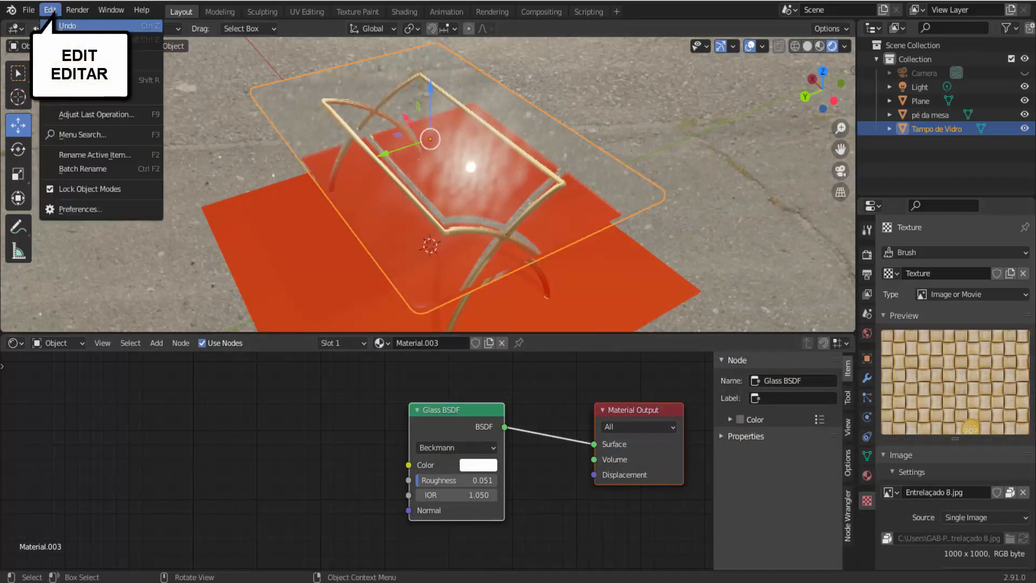
pyautogui.click(86, 209)
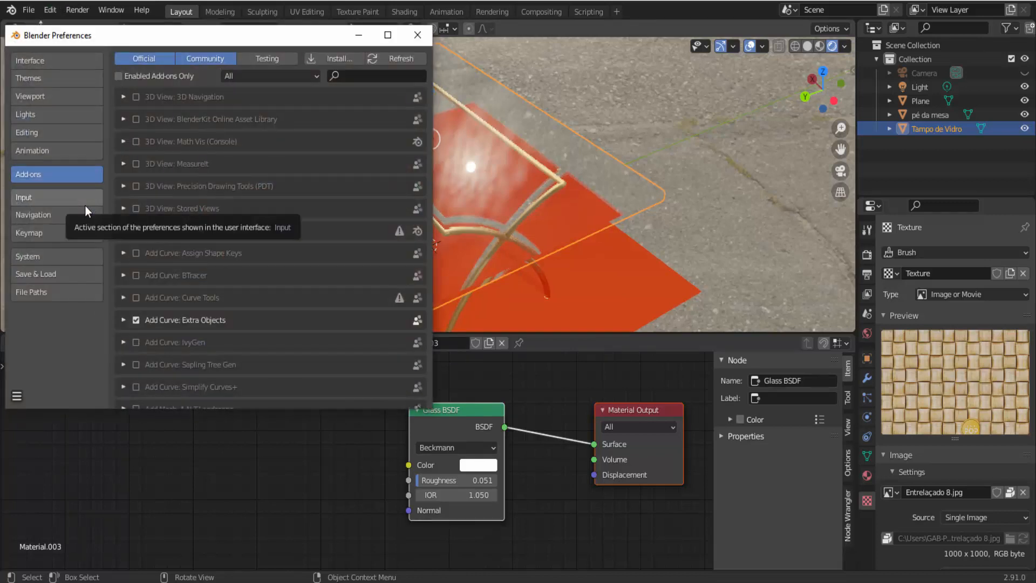
pyautogui.click(356, 77)
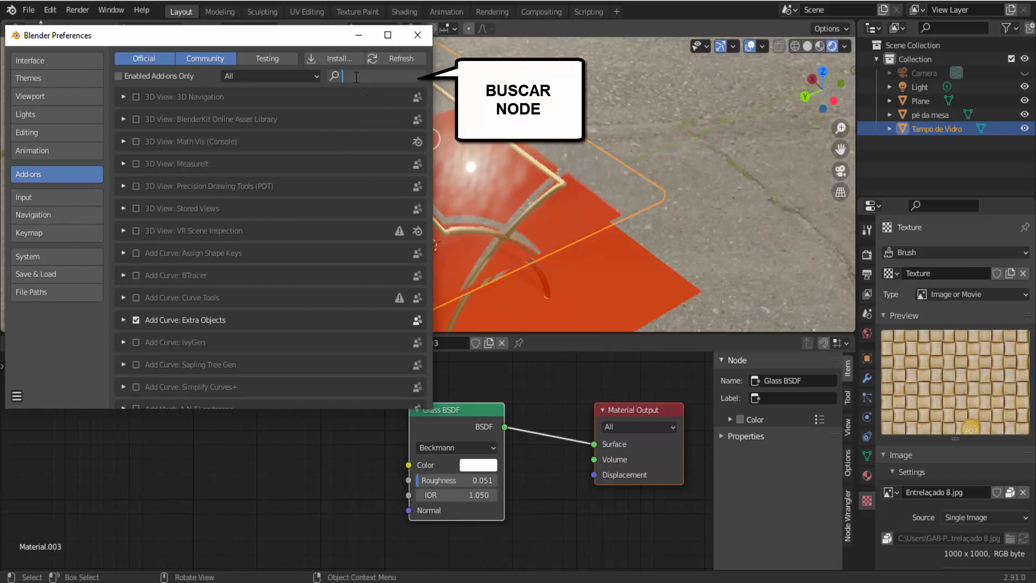
pyautogui.write('node')
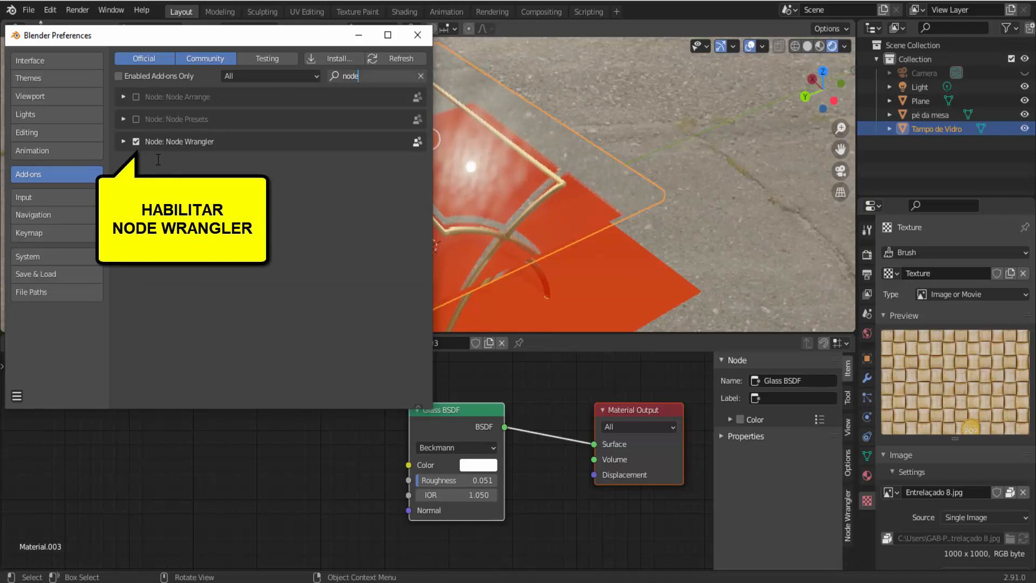
pyautogui.click(414, 35)
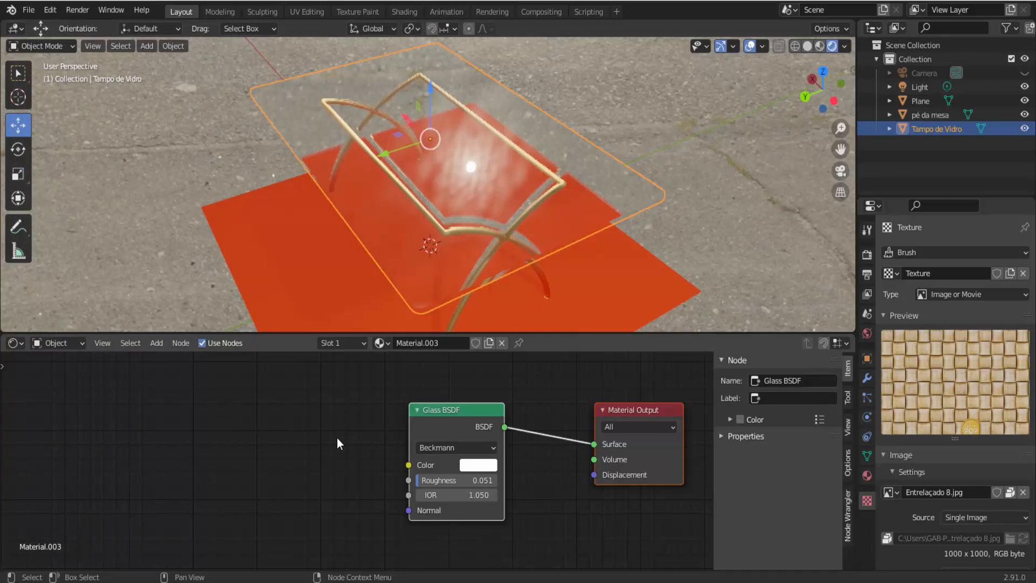
# Step: Add a Node Wrangler texture setup to the Glass BSDF node and move the new nodes clear of it
pyautogui.click(451, 411)
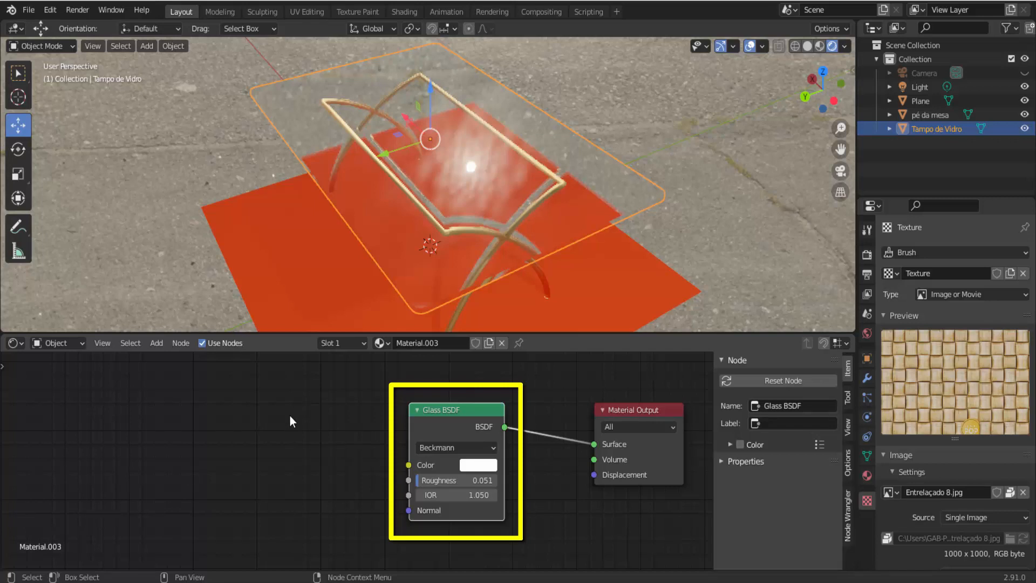
pyautogui.hotkey('ctrl', 't')
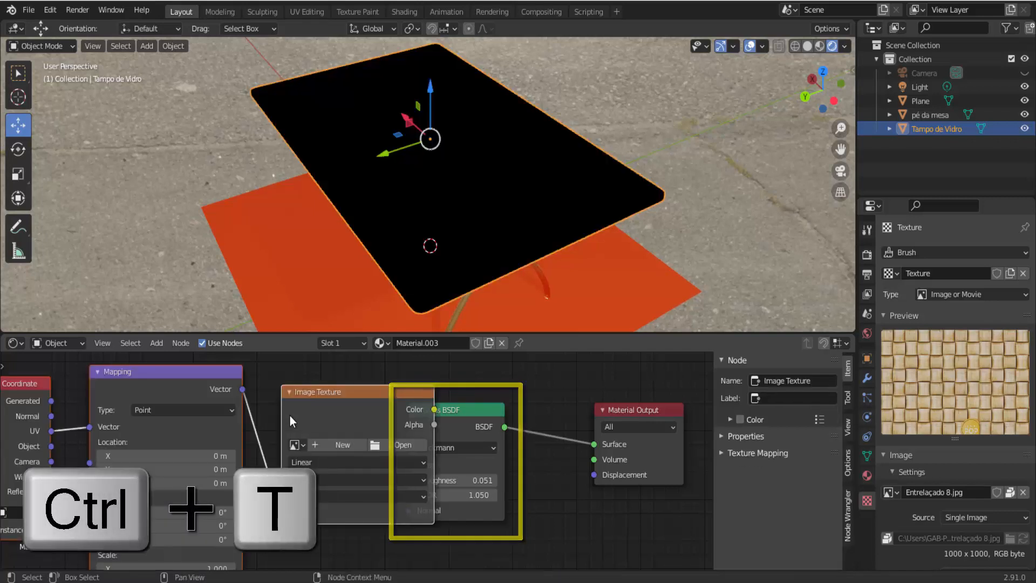
pyautogui.scroll(-2, 290, 416)
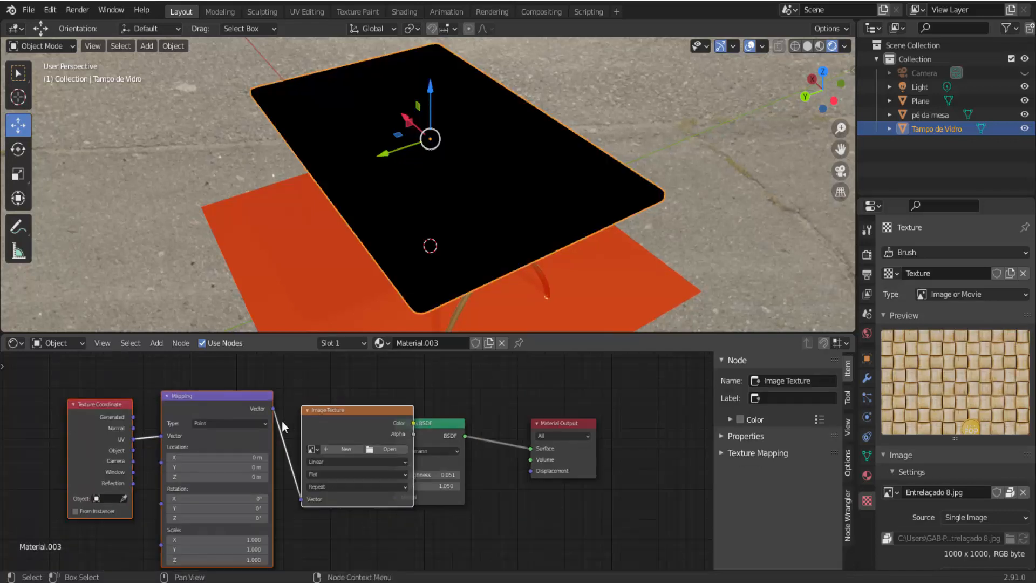
pyautogui.moveTo(209, 399); pyautogui.dragTo(172, 400)
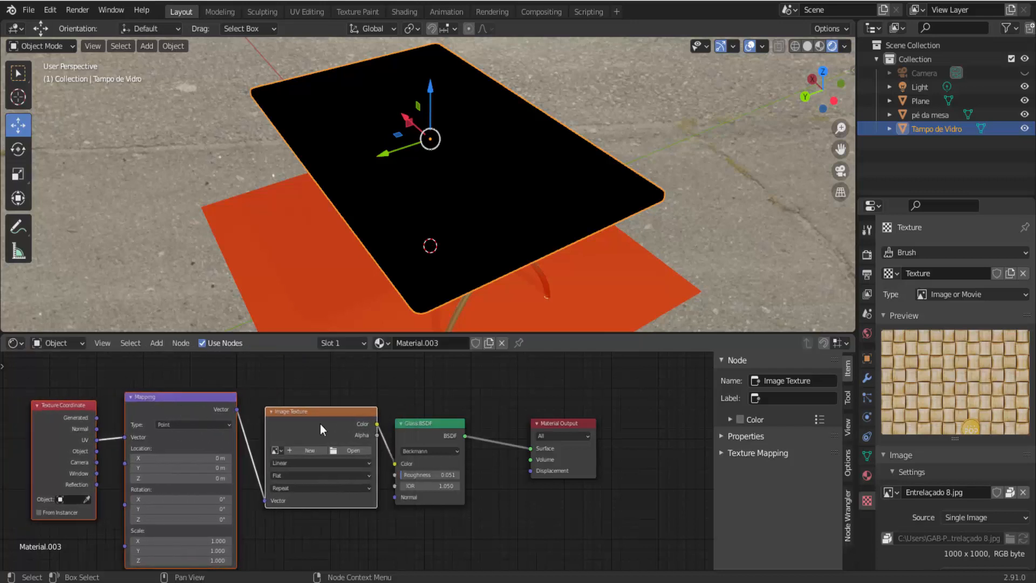
# Step: Assign Entrelaçado 8.jpg to the Image Texture node and set its color space to Non-Color
pyautogui.click(279, 450)
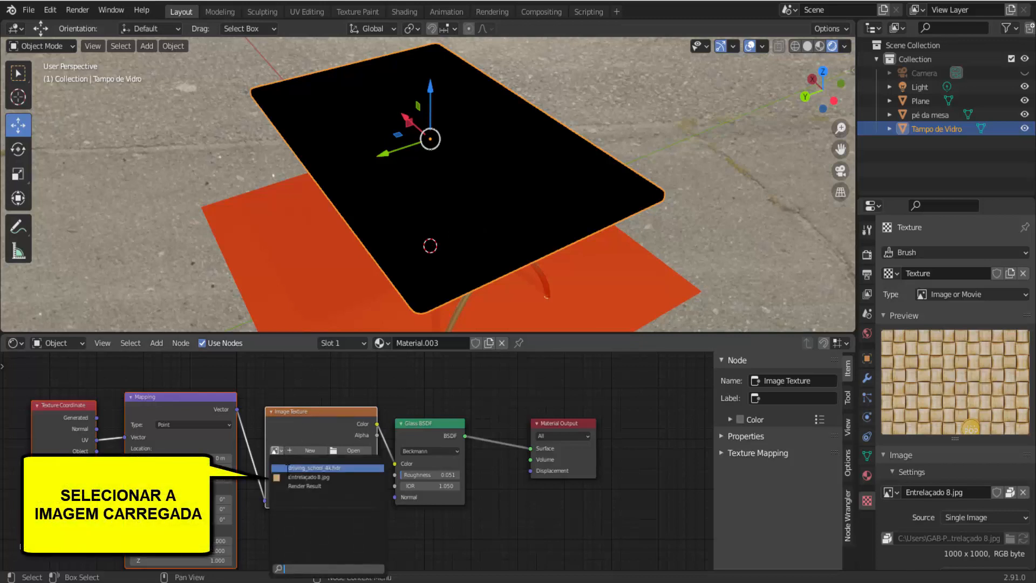
pyautogui.click(307, 477)
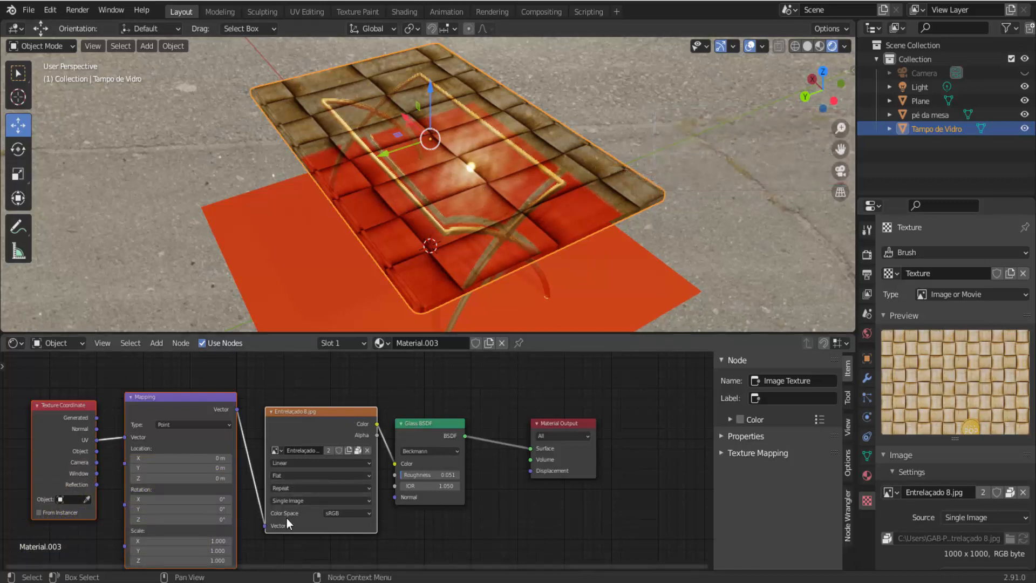
pyautogui.click(335, 514)
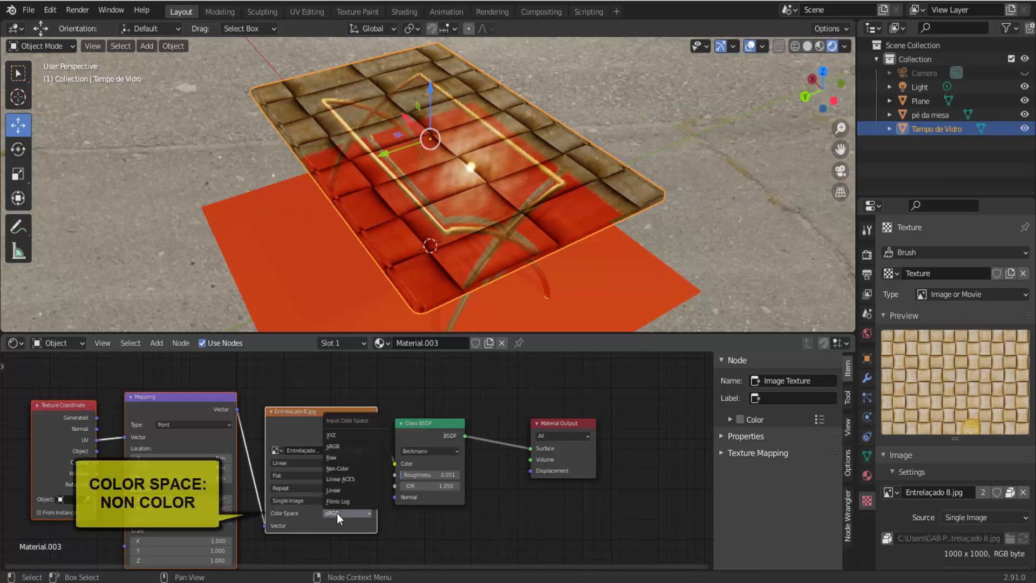
pyautogui.click(350, 470)
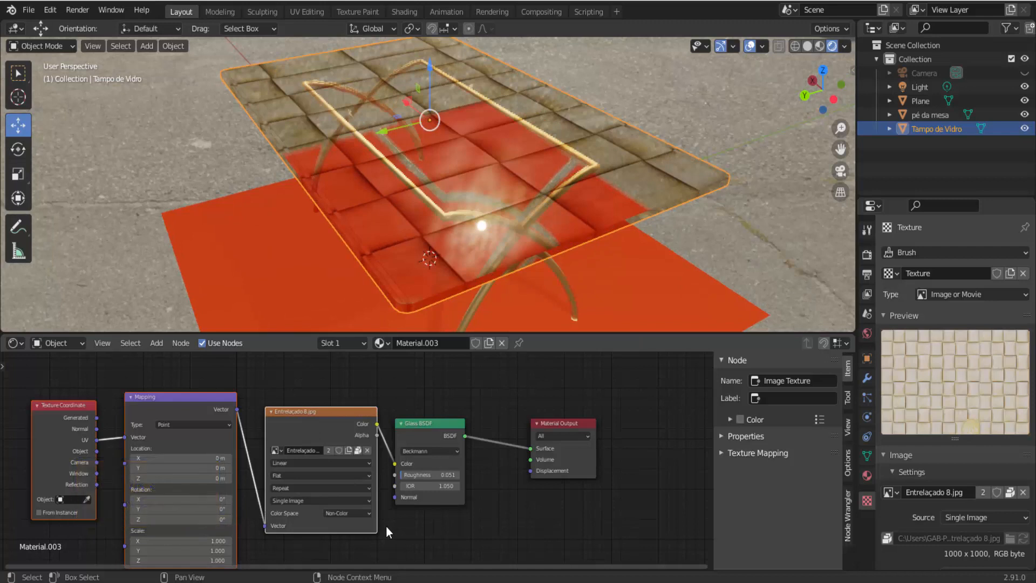
# Step: Insert a ColorRamp node between the Image Texture and Glass BSDF nodes and move its white stop to about 0.414
pyautogui.moveTo(572, 422); pyautogui.dragTo(661, 421)
pyautogui.moveTo(440, 424); pyautogui.dragTo(570, 427)
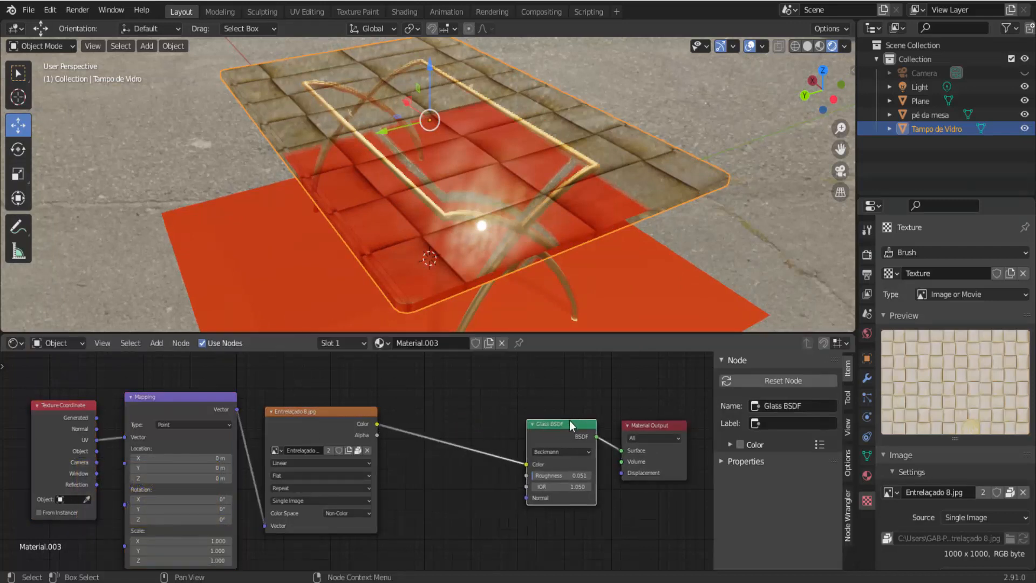
pyautogui.click(156, 343)
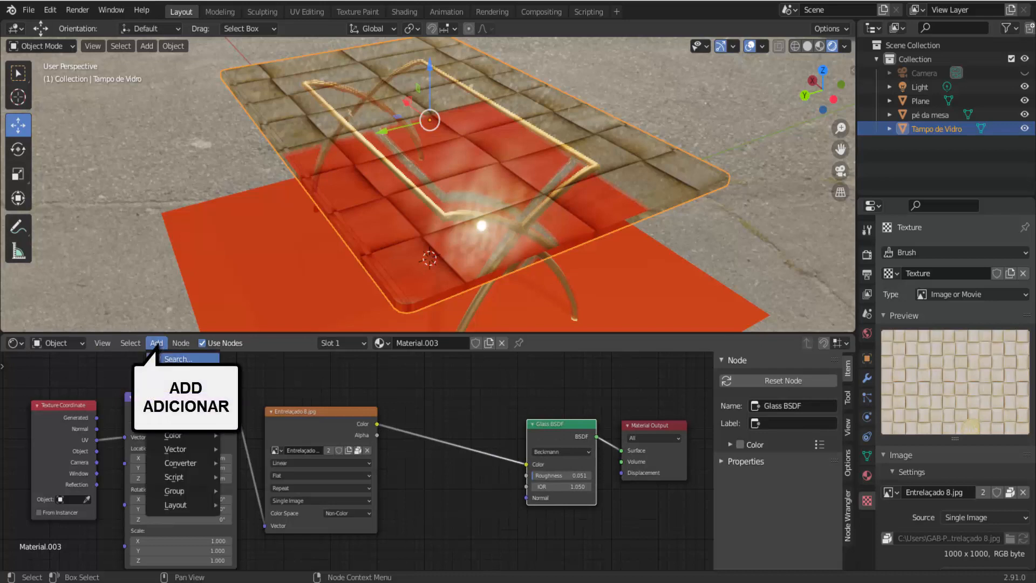
pyautogui.moveTo(190, 464)
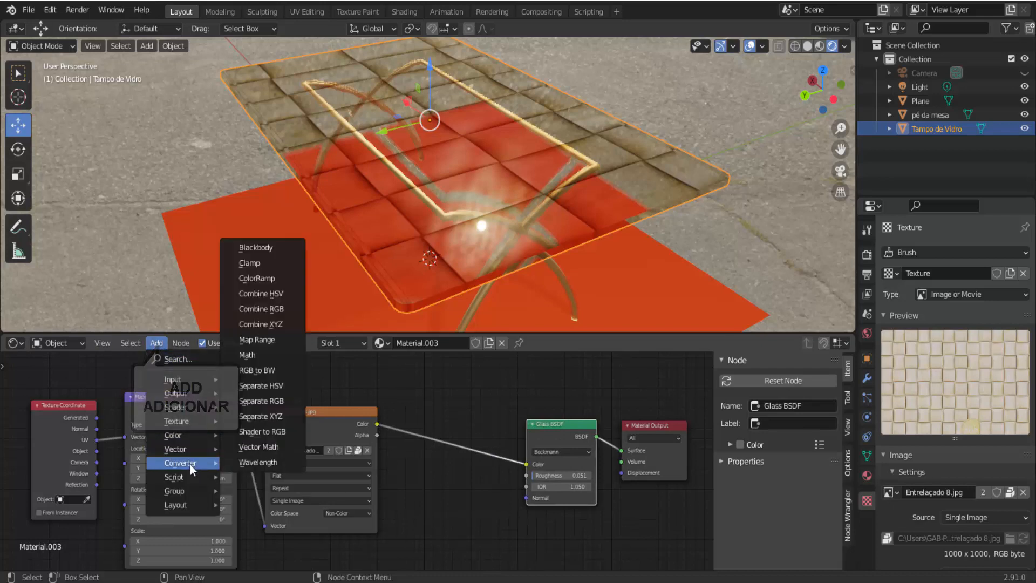
pyautogui.click(267, 278)
pyautogui.click(398, 399)
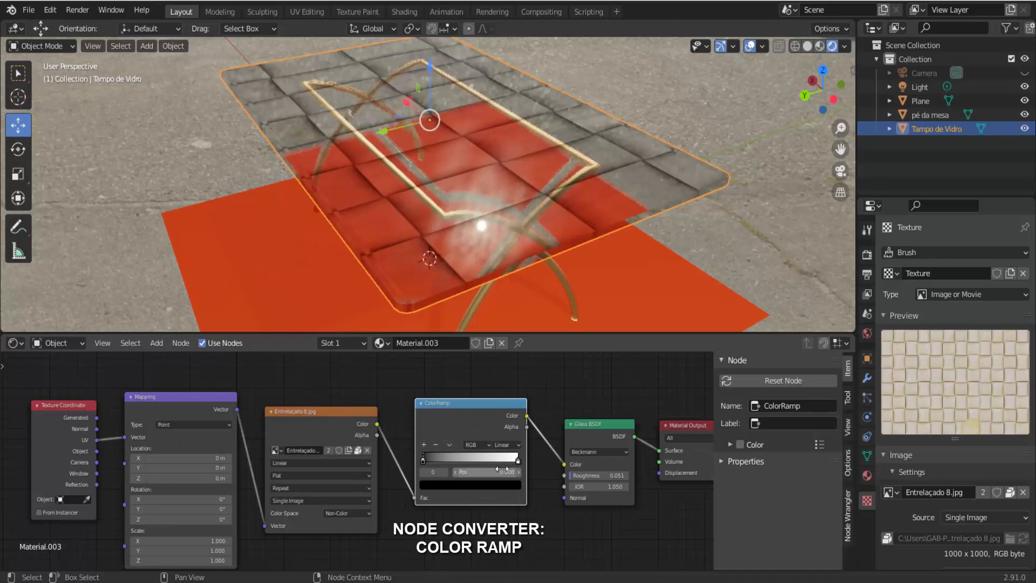
pyautogui.moveTo(517, 461); pyautogui.dragTo(460, 461)
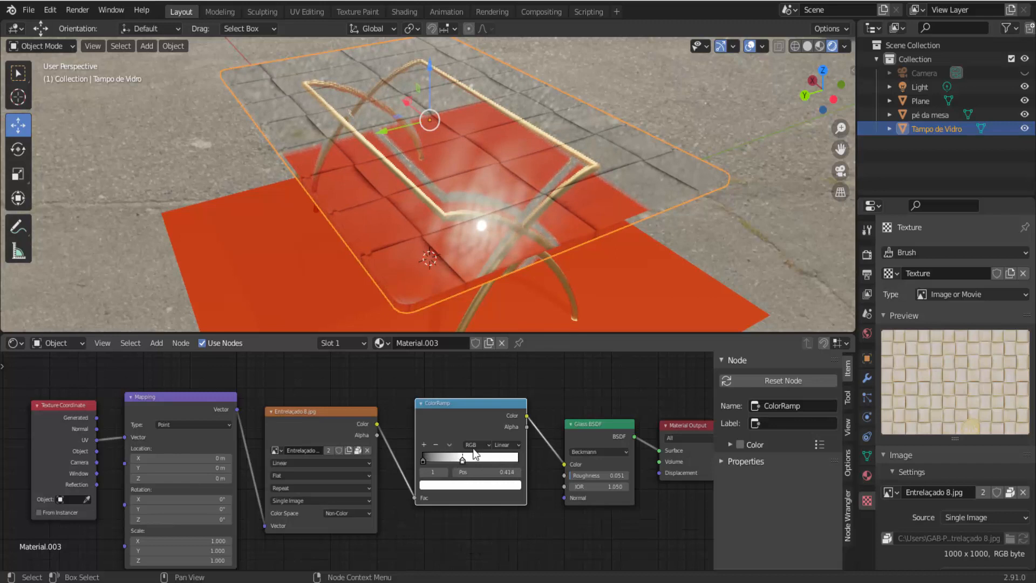
pyautogui.moveTo(808, 97)
pyautogui.mouseDown()
pyautogui.moveTo(799, 95)
pyautogui.moveTo(819, 95)
pyautogui.mouseUp()
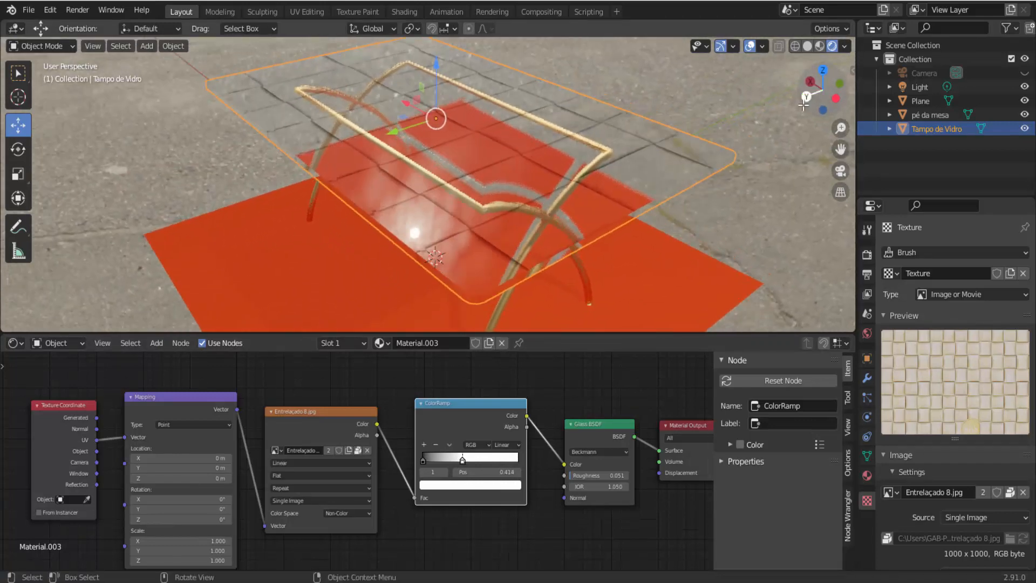
# Step: Switch the Shader Editor area below the viewport to the Timeline
pyautogui.click(13, 485)
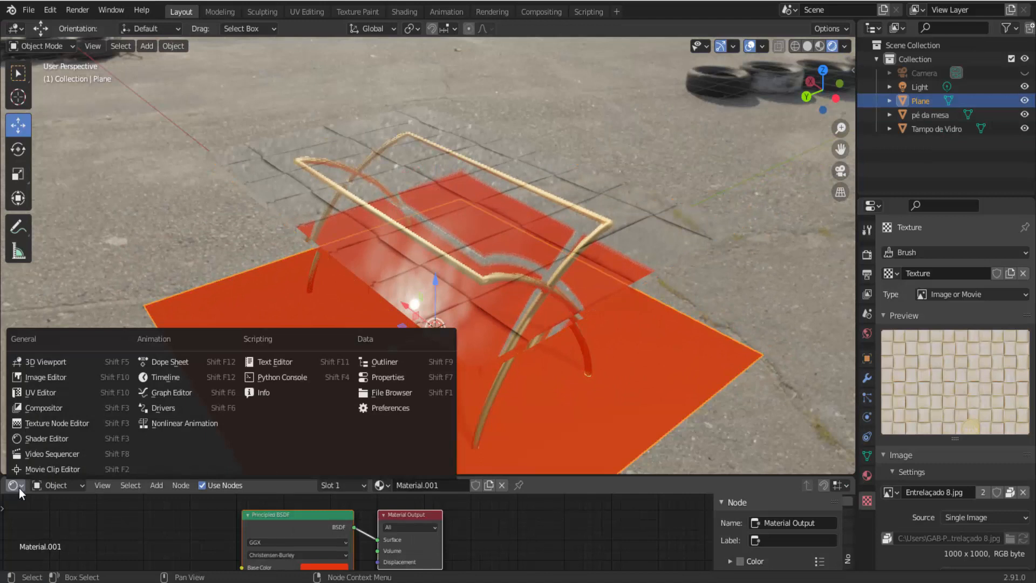
pyautogui.click(48, 440)
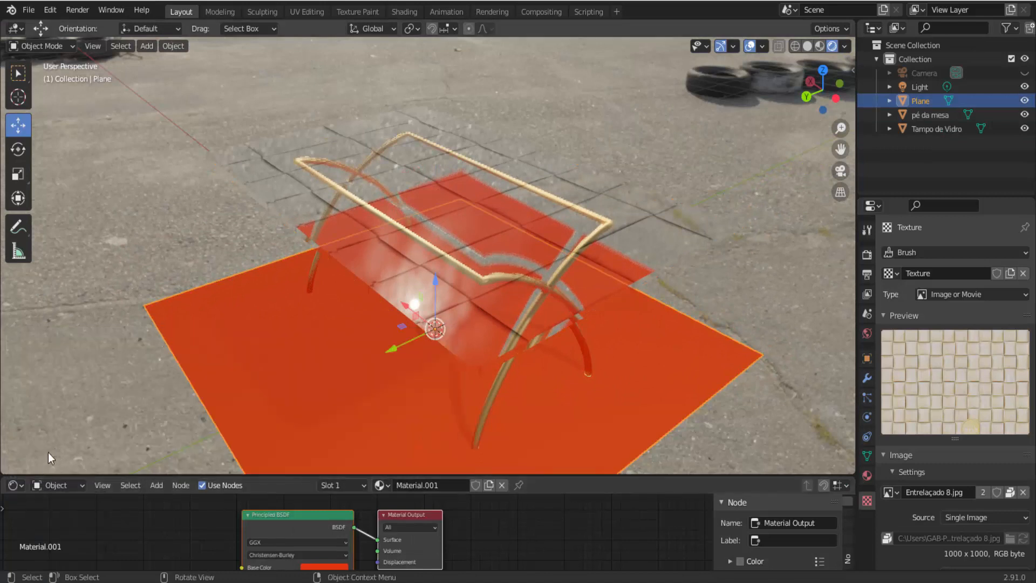
pyautogui.click(20, 483)
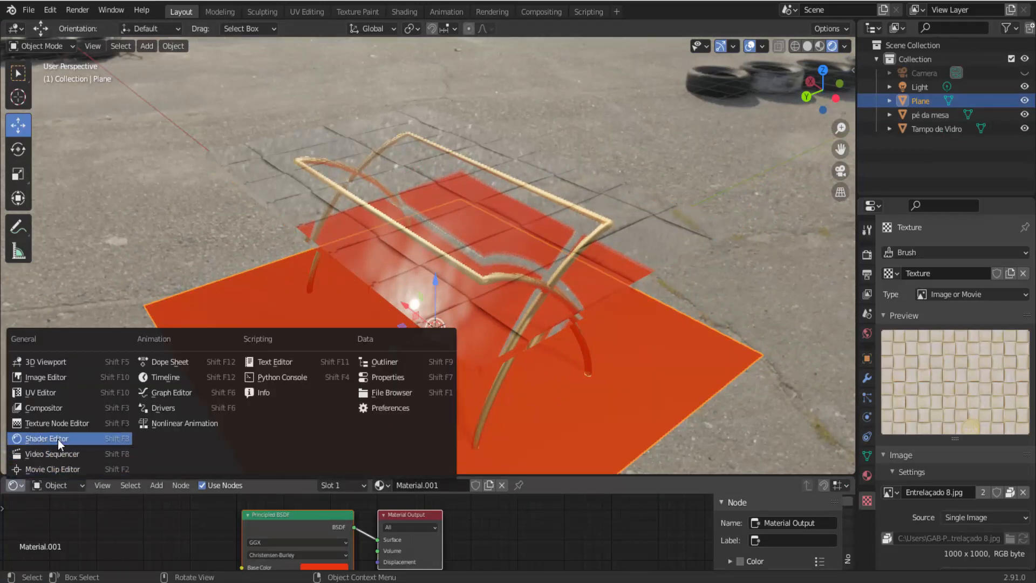
pyautogui.click(170, 377)
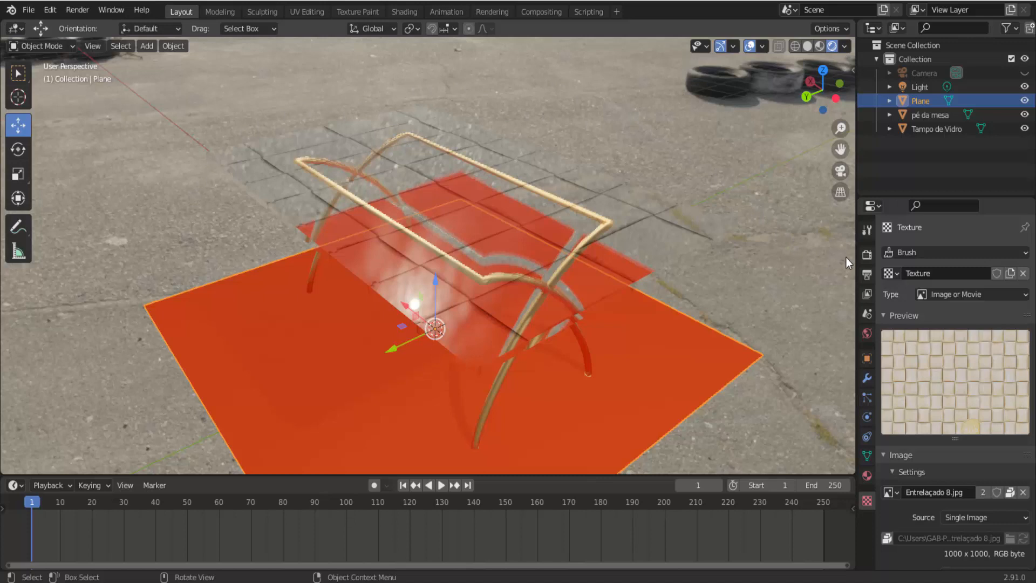
# Step: Drive the world background's strength with the Ray Depth output of a Light Path node
pyautogui.click(867, 334)
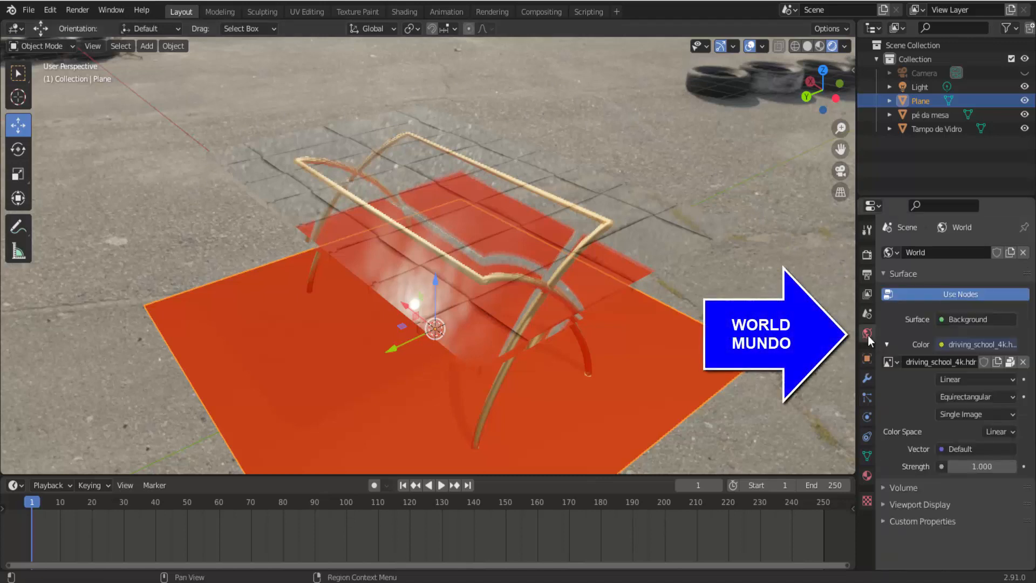
pyautogui.click(941, 466)
pyautogui.click(583, 128)
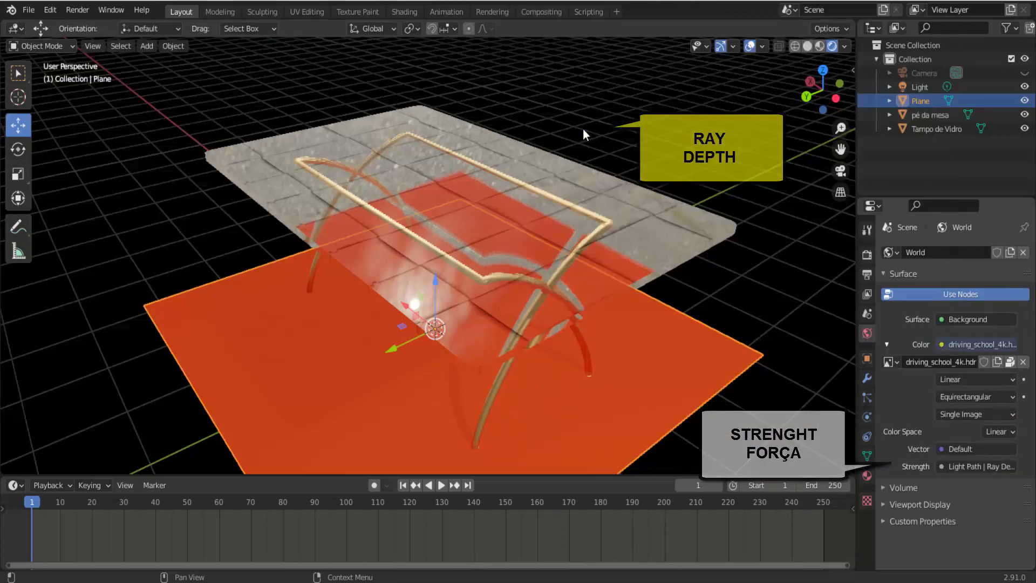
pyautogui.scroll(-2, 681, 308)
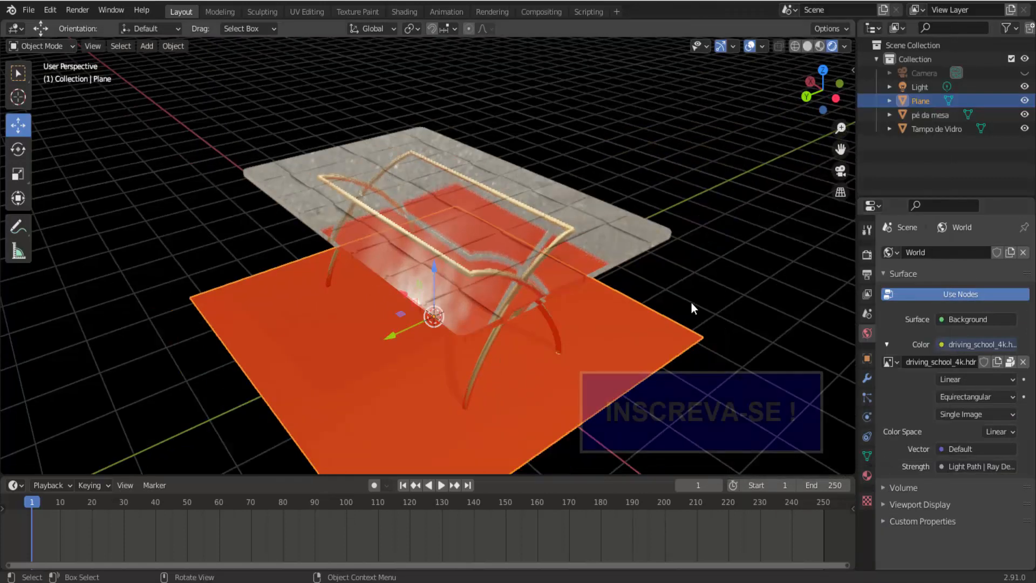
pyautogui.moveTo(822, 89); pyautogui.dragTo(731, 170)
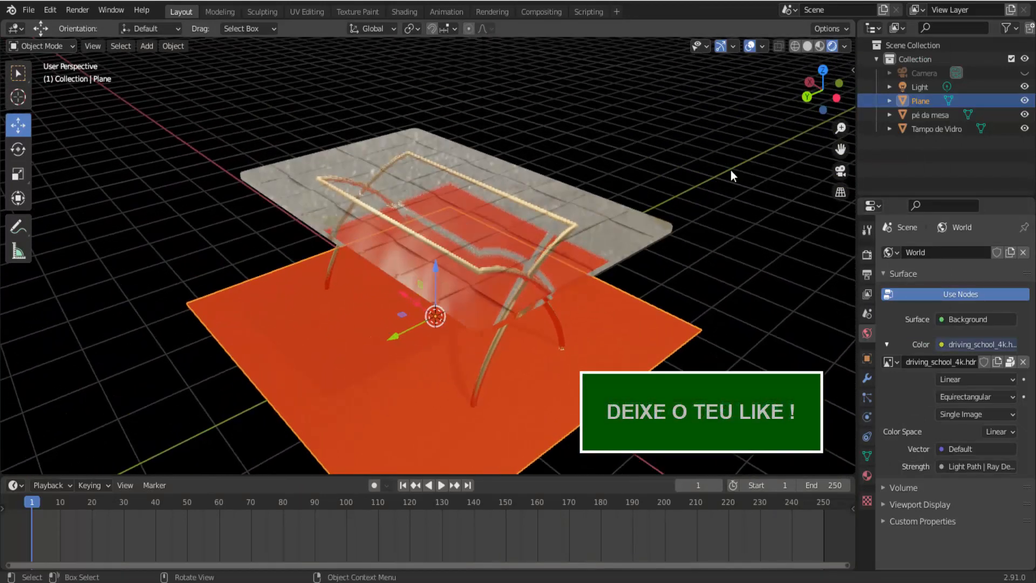